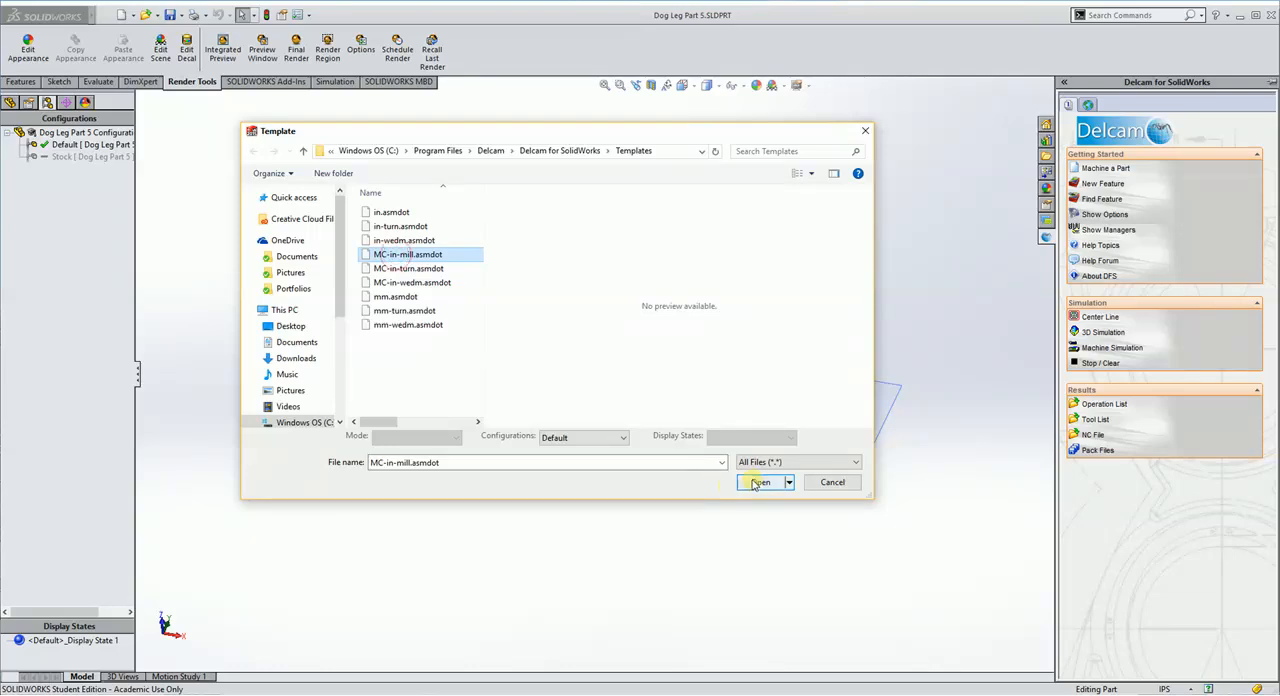
Step: Load the MC-in-mill.asmdot machining template and accept 3-axis milling with the existing coordinate system as stock axis
{"action": "left_click", "coordinate": [757, 483]}
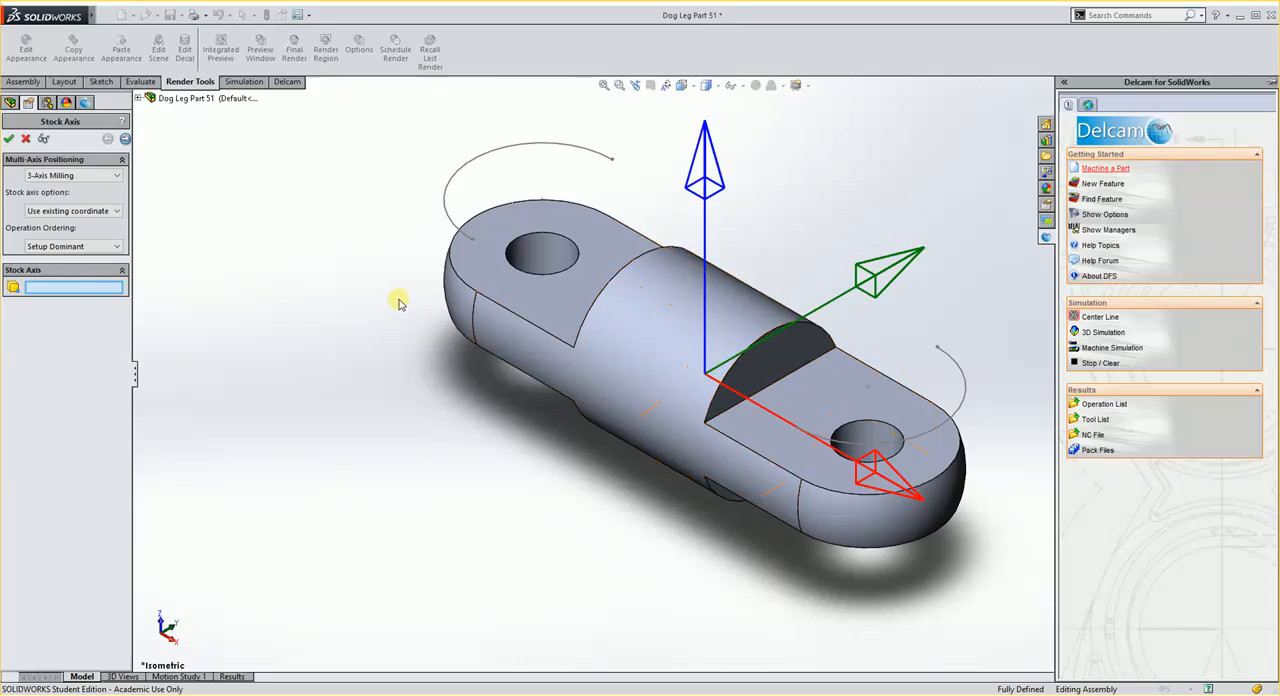
{"action": "left_click", "coordinate": [124, 139]}
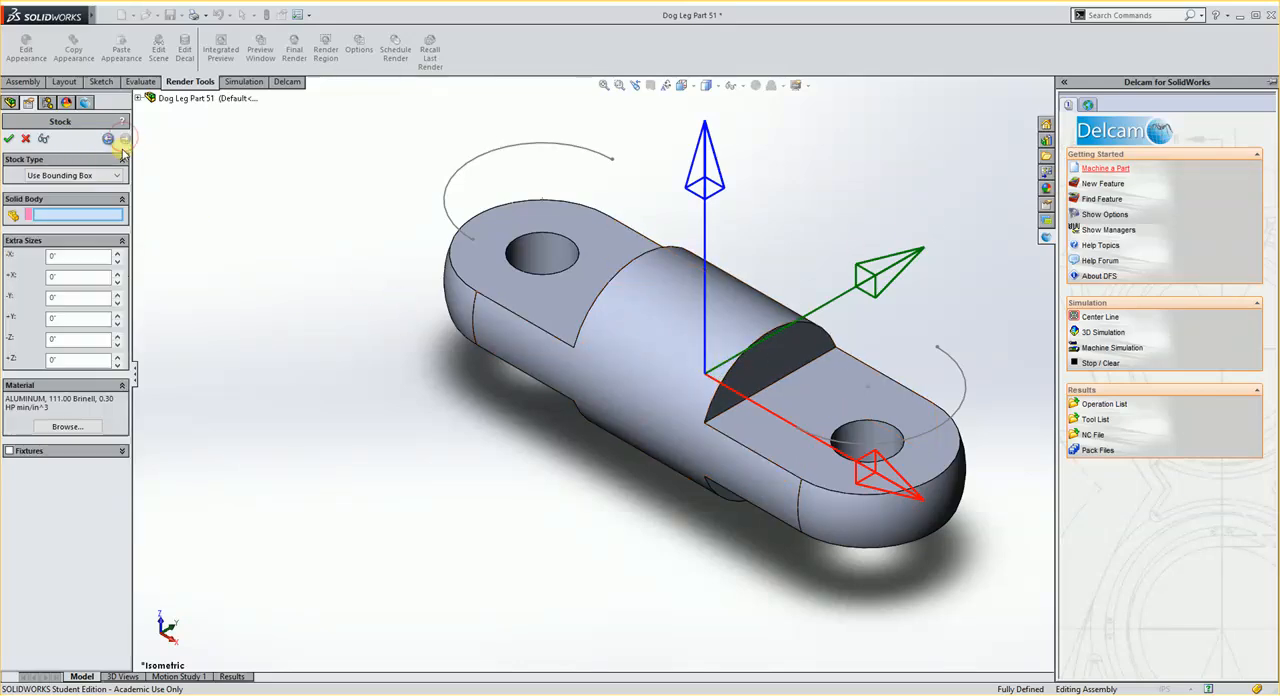
Step: Define the stock as a bounding cylinder around the STOCK X axis, using the dog leg part as the solid body
{"action": "left_click", "coordinate": [57, 176]}
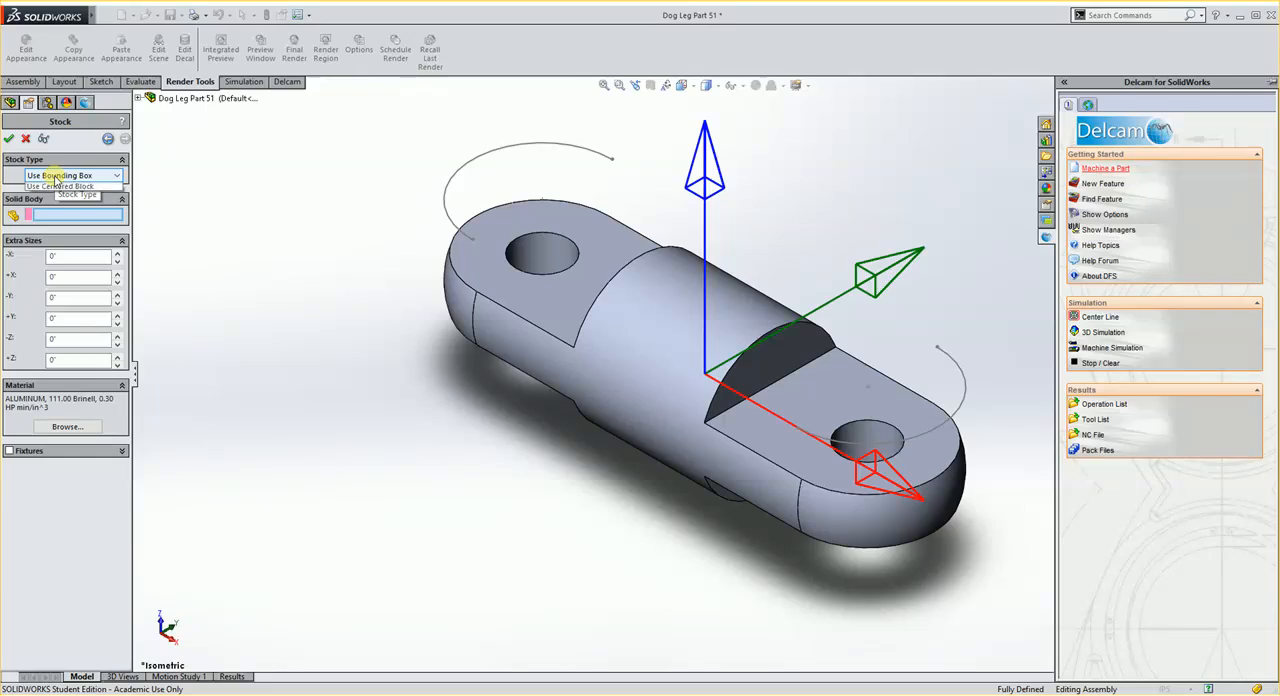
{"action": "left_click", "coordinate": [58, 176]}
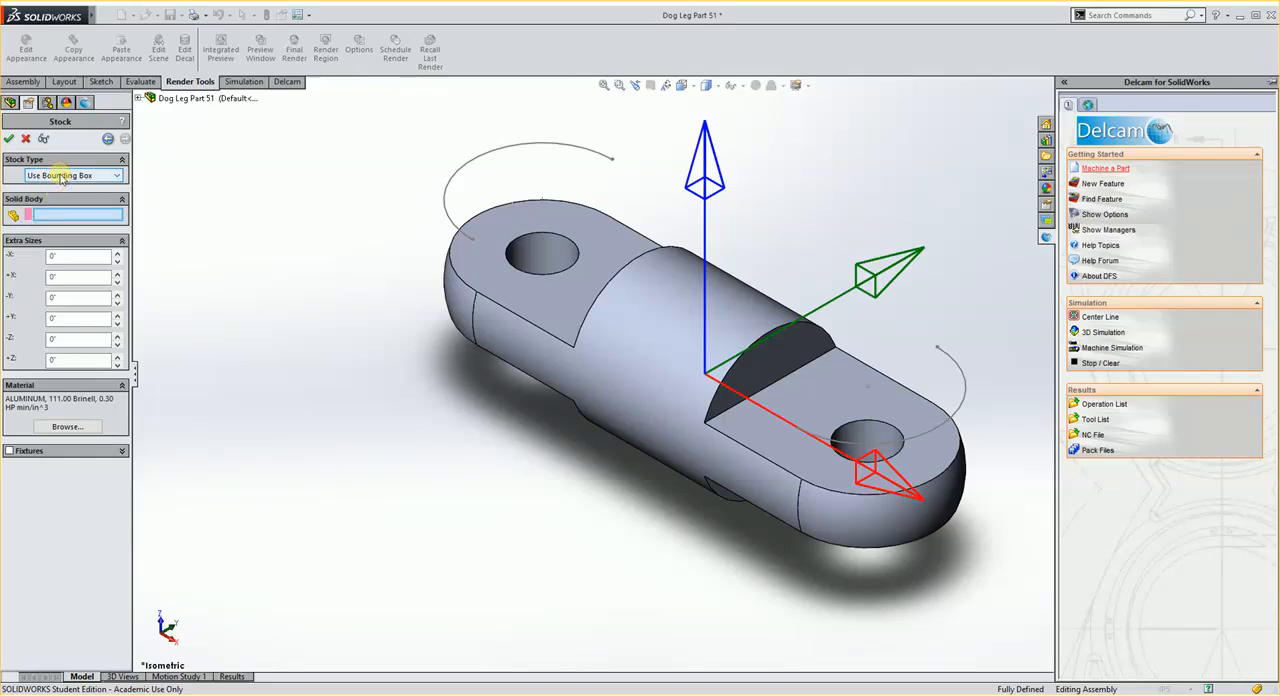
{"action": "left_click", "coordinate": [60, 177]}
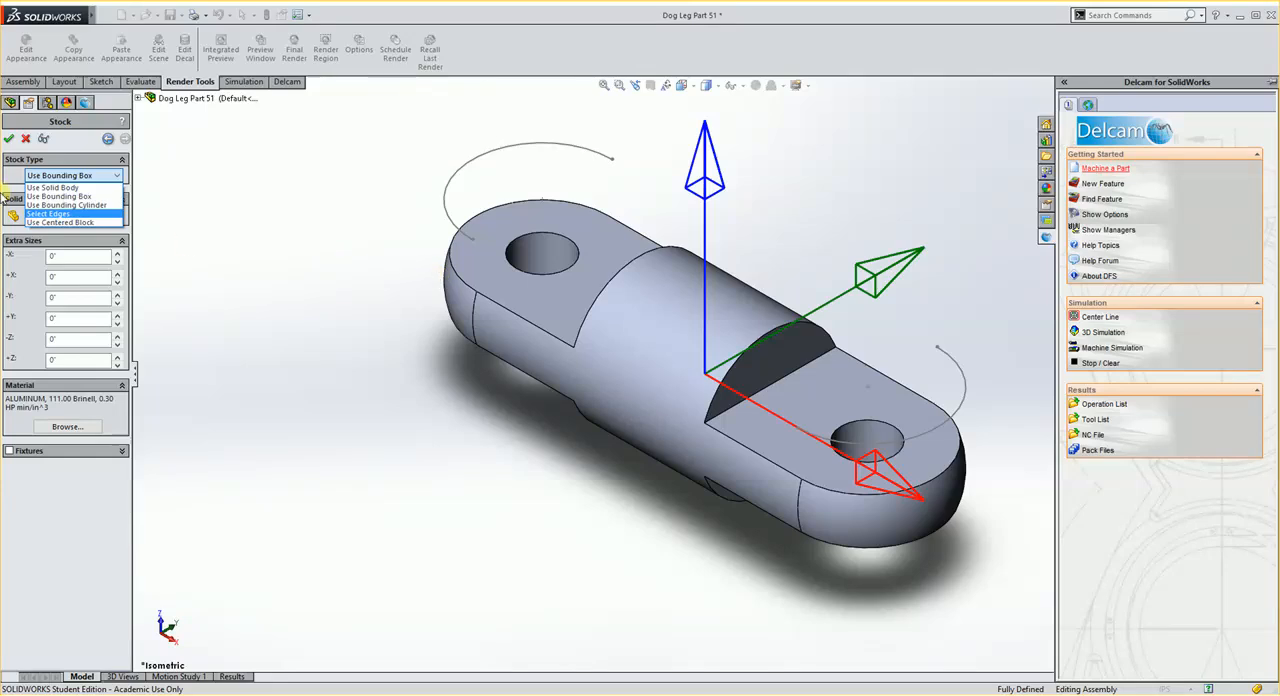
{"action": "left_click", "coordinate": [67, 205]}
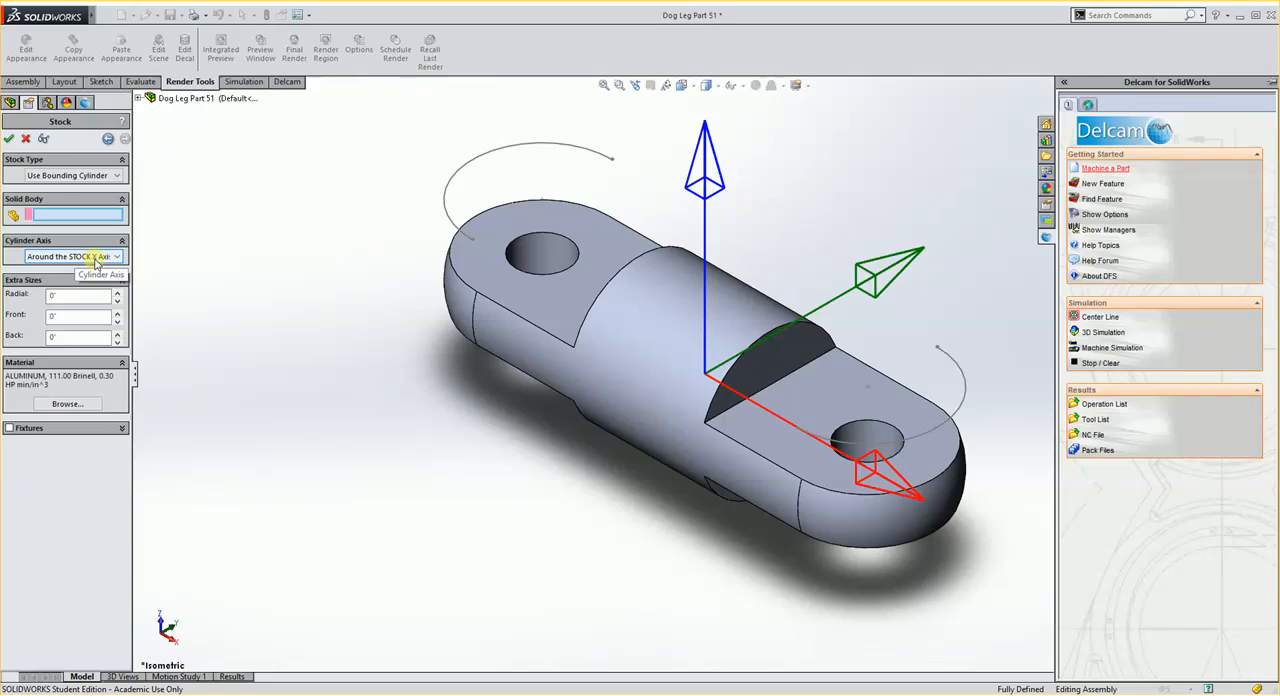
{"action": "left_click", "coordinate": [617, 351]}
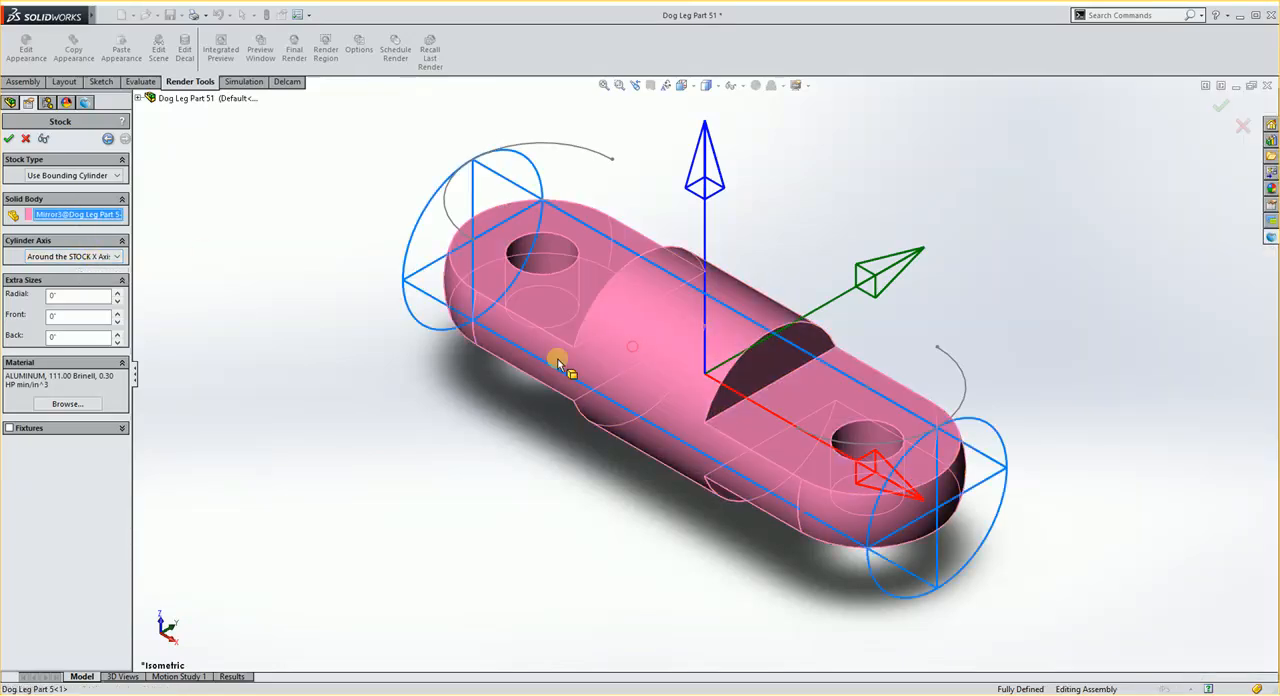
Step: Set the stock cylinder's front and back extra sizes to 1/8 inch
{"action": "middle_click_drag", "start_coordinate": [525, 433], "coordinate": [463, 431]}
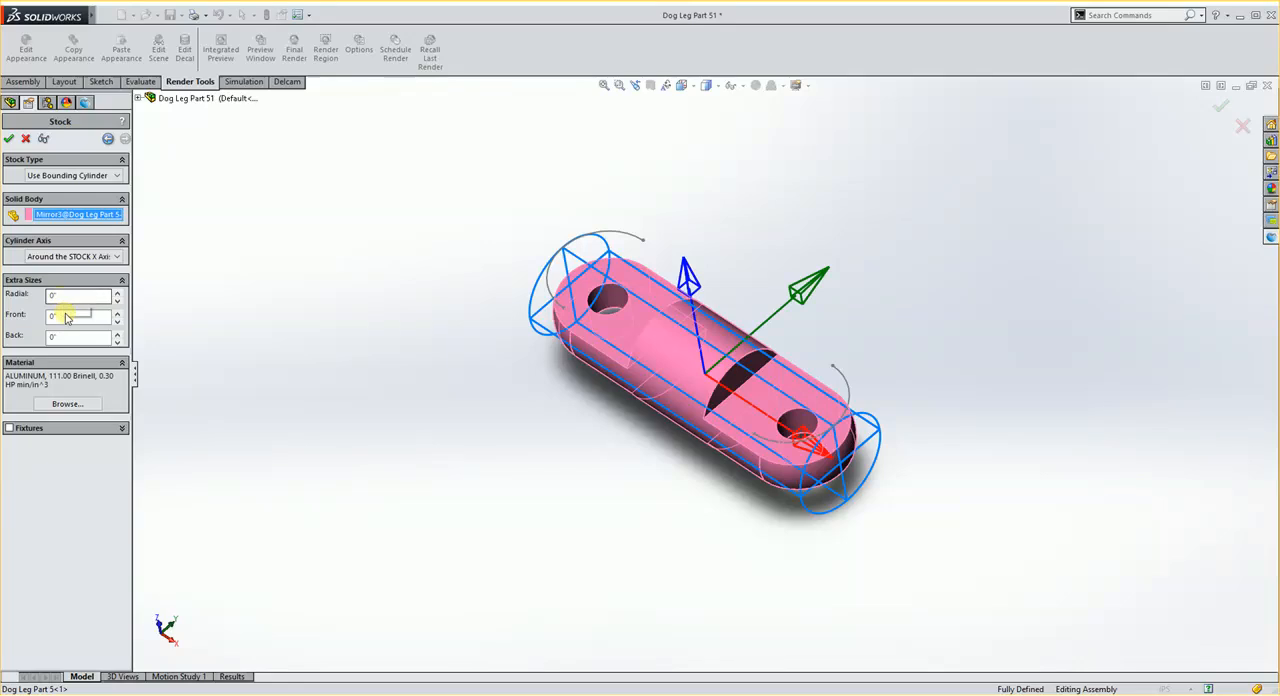
{"action": "type", "text": "0.5"}
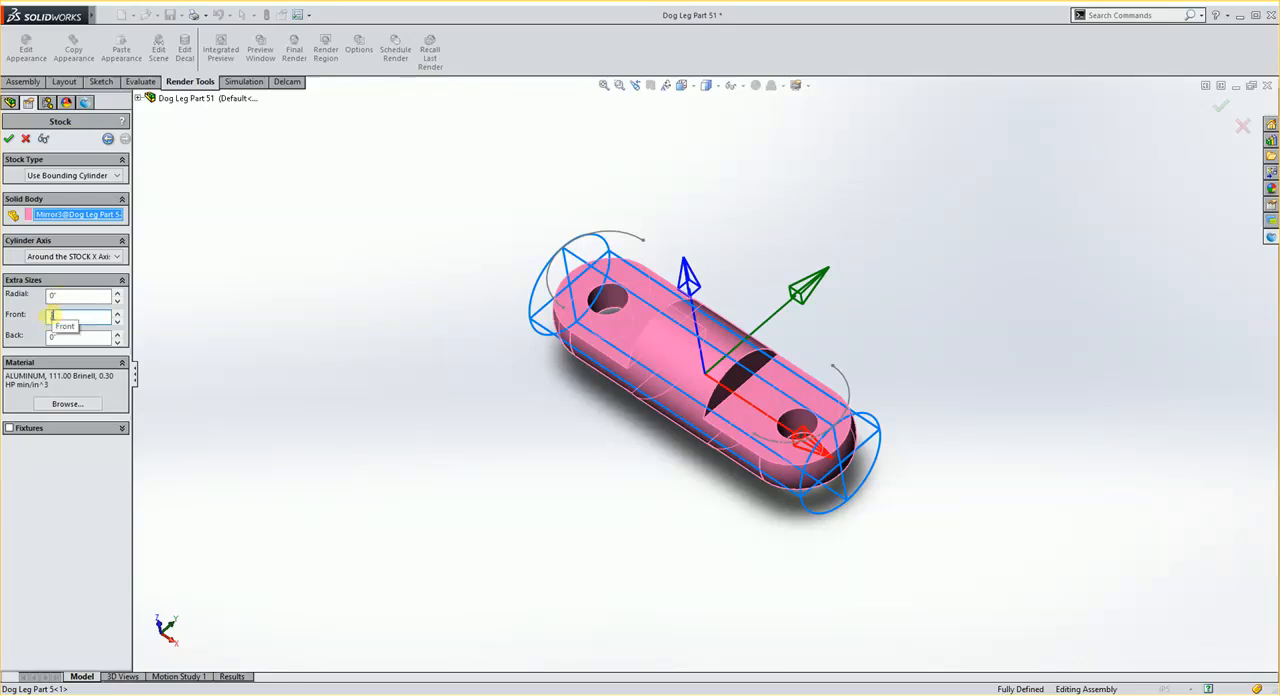
{"action": "key", "text": "Return"}
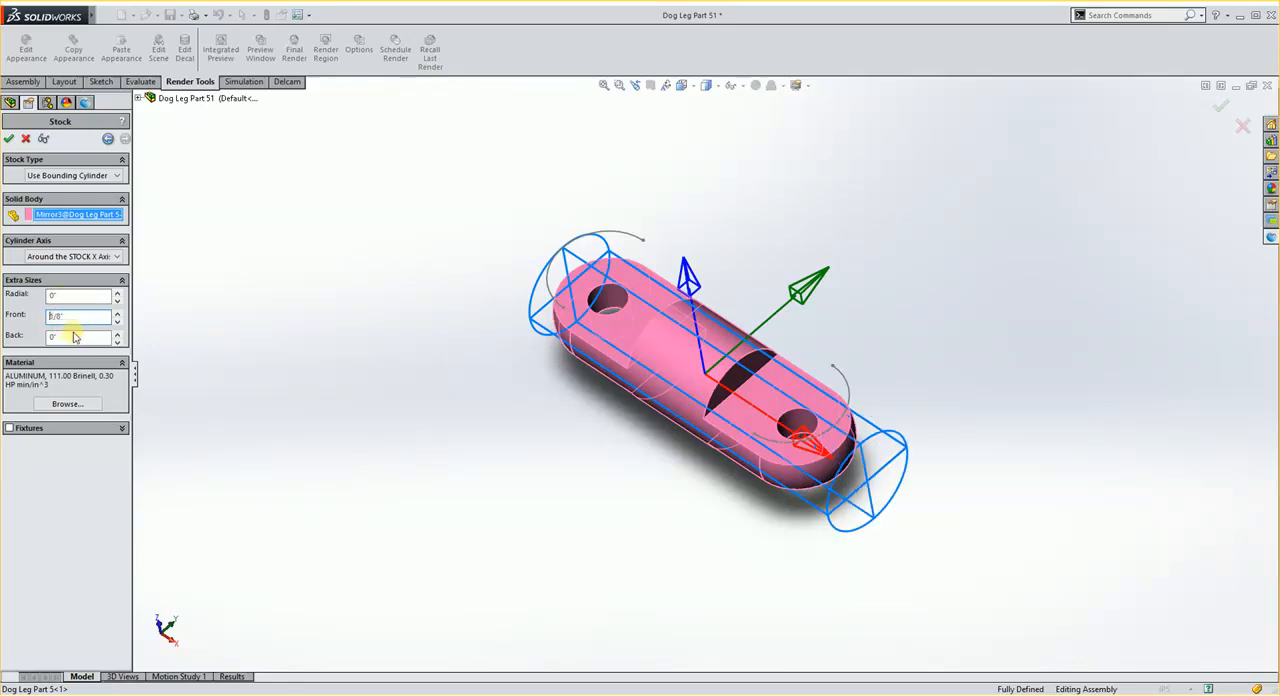
{"action": "type", "text": "1/2"}
{"action": "middle_click_drag", "start_coordinate": [414, 420], "coordinate": [506, 495]}
Step: Set the stock cylinder's front and back extra sizes to 1/16 inch each
{"action": "left_click_drag", "start_coordinate": [72, 317], "coordinate": [27, 315]}
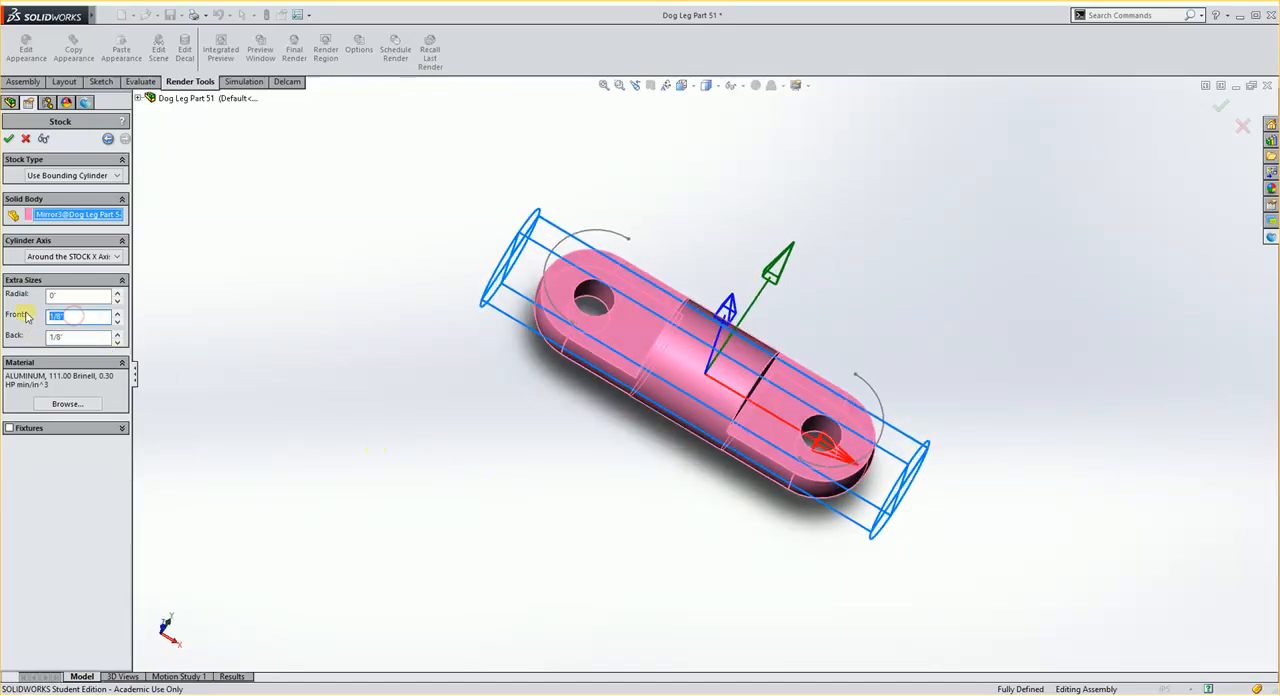
{"action": "type", "text": ".062"}
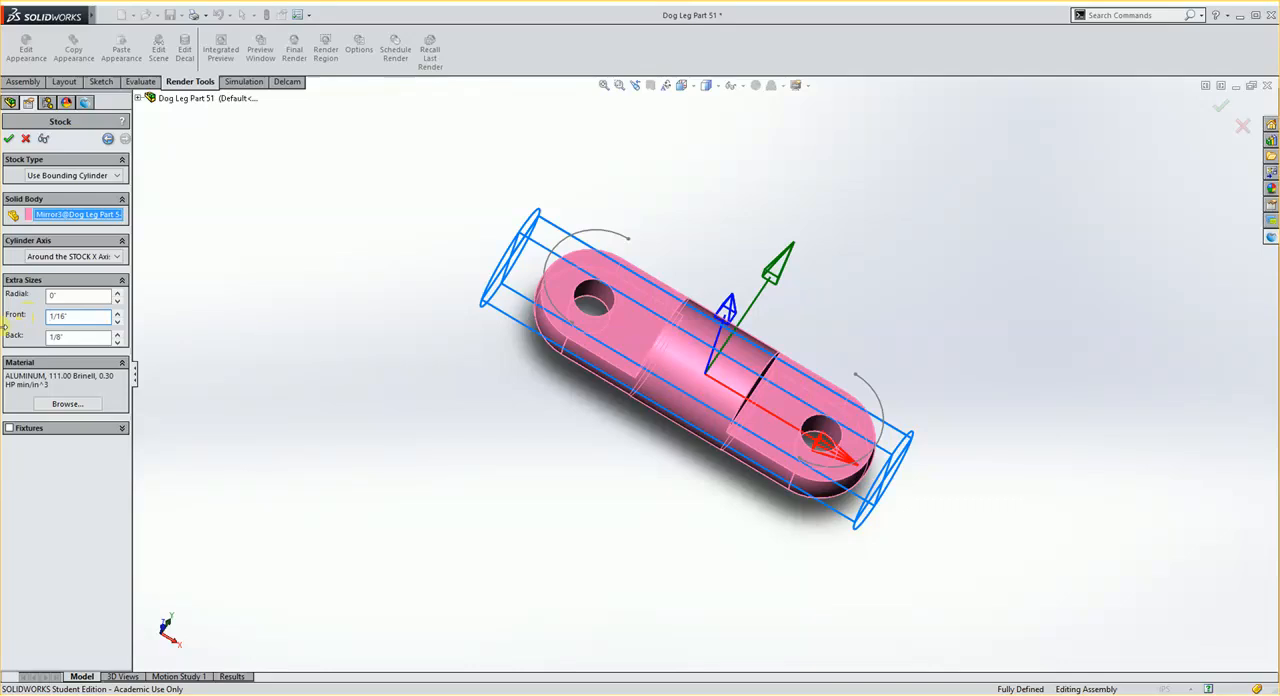
{"action": "key", "text": "Tab"}
{"action": "type", "text": ".06"}
{"action": "key", "text": "Return"}
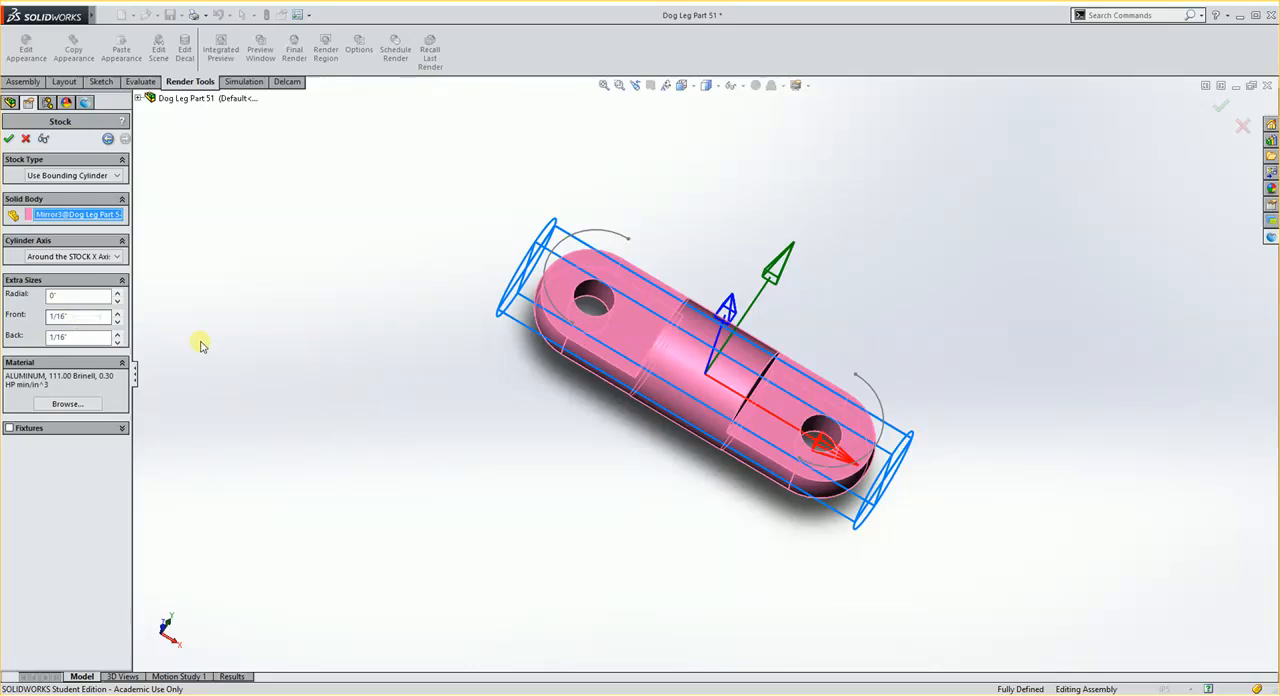
Step: Assign 0_MC_STAINLESS as the stock material and accept the stock definition
{"action": "mouse_move", "coordinate": [529, 342]}
{"action": "middle_mouse_down"}
{"action": "mouse_move", "coordinate": [531, 369]}
{"action": "mouse_move", "coordinate": [527, 341]}
{"action": "middle_mouse_up"}
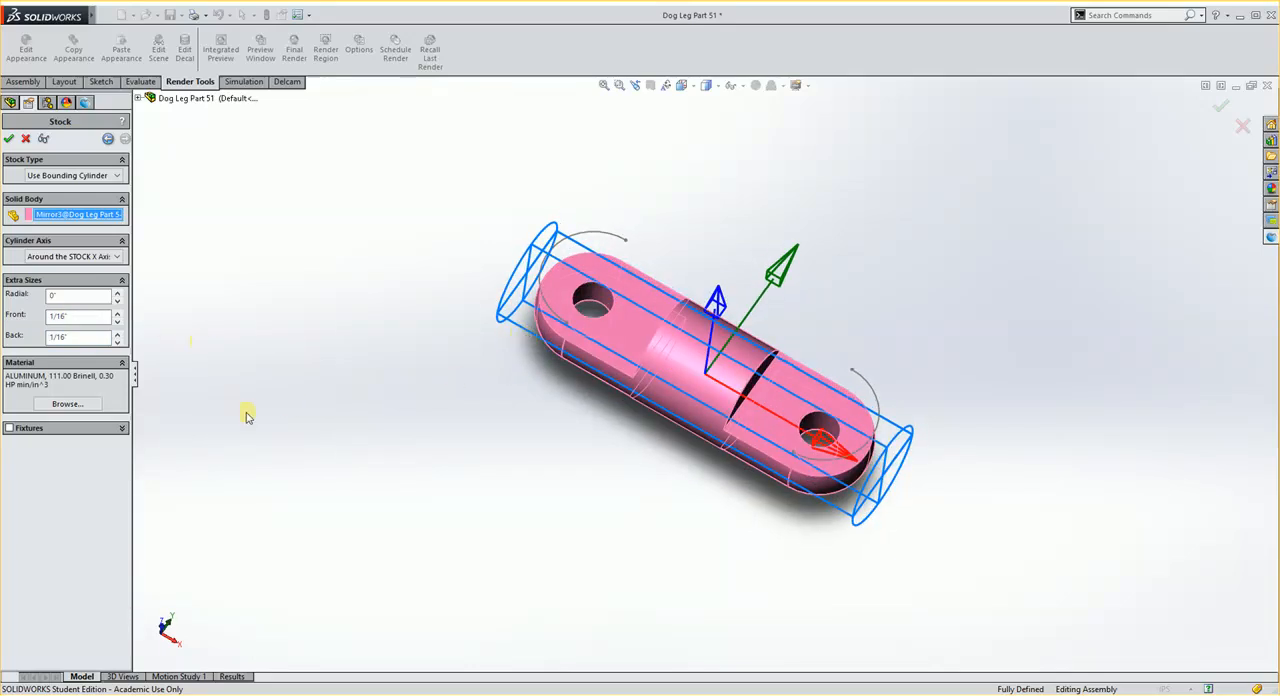
{"action": "left_click", "coordinate": [67, 403]}
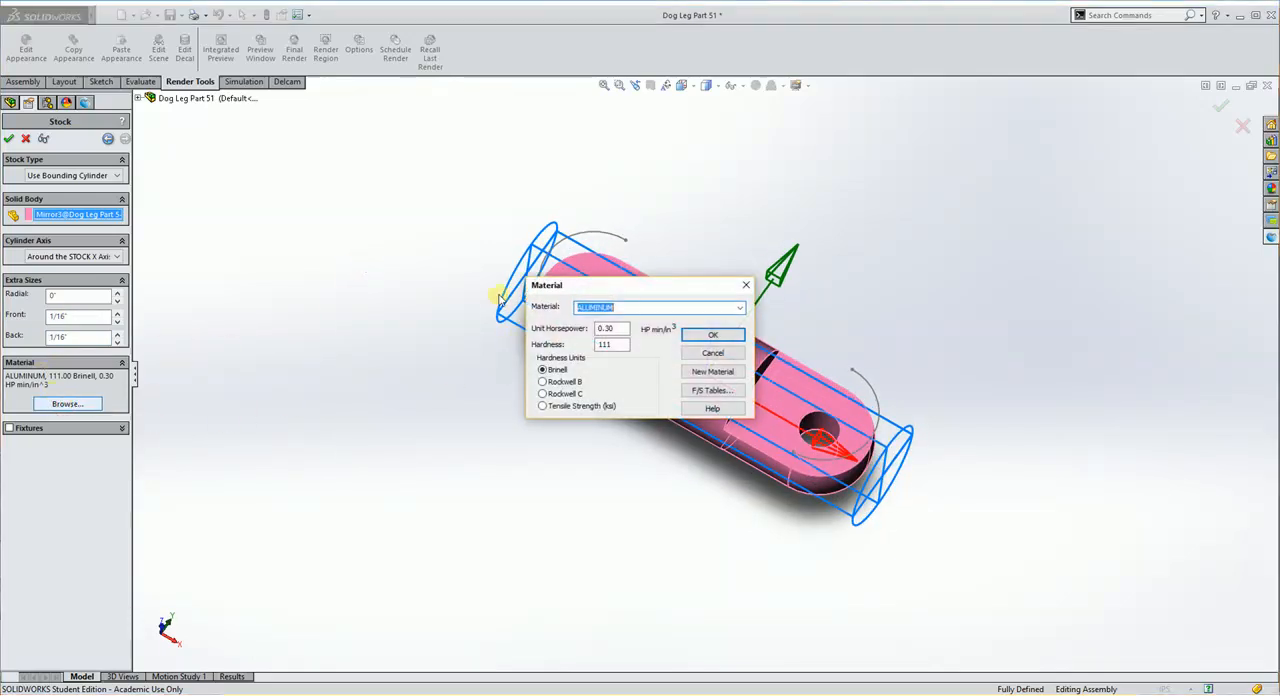
{"action": "left_click", "coordinate": [739, 307]}
{"action": "left_click_drag", "start_coordinate": [740, 372], "coordinate": [740, 352]}
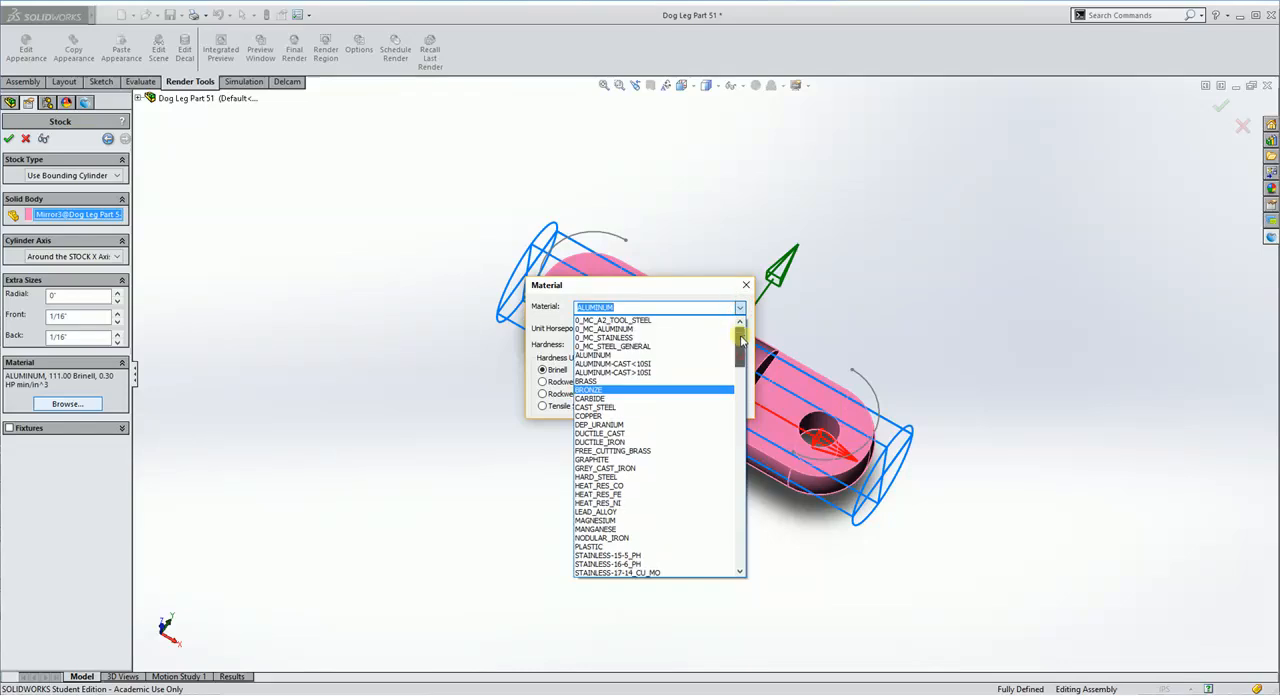
{"action": "left_click", "coordinate": [643, 337]}
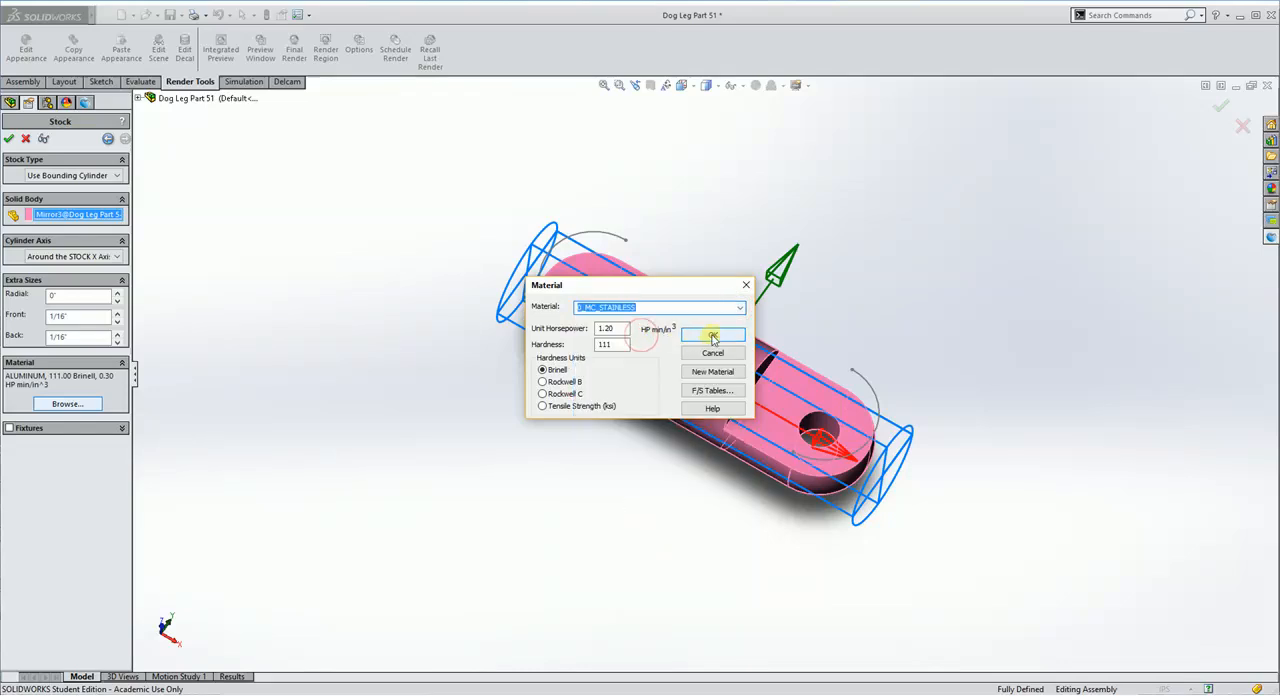
{"action": "left_click", "coordinate": [712, 336]}
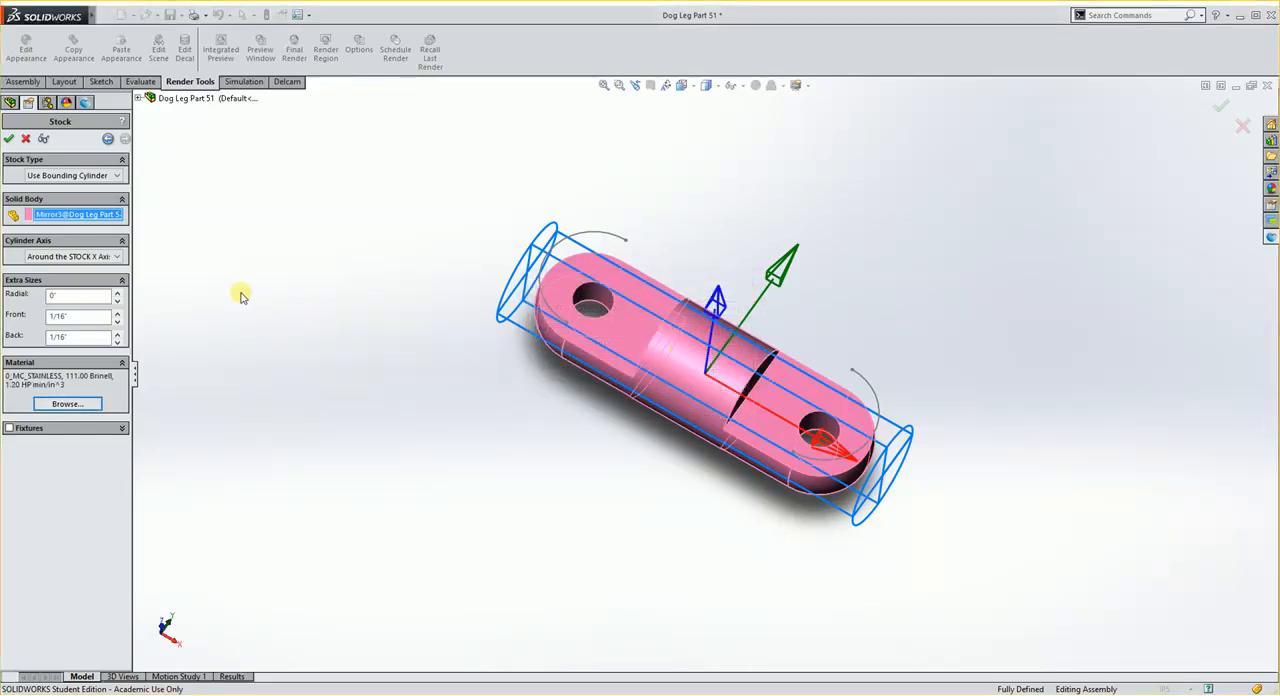
{"action": "left_click", "coordinate": [11, 141]}
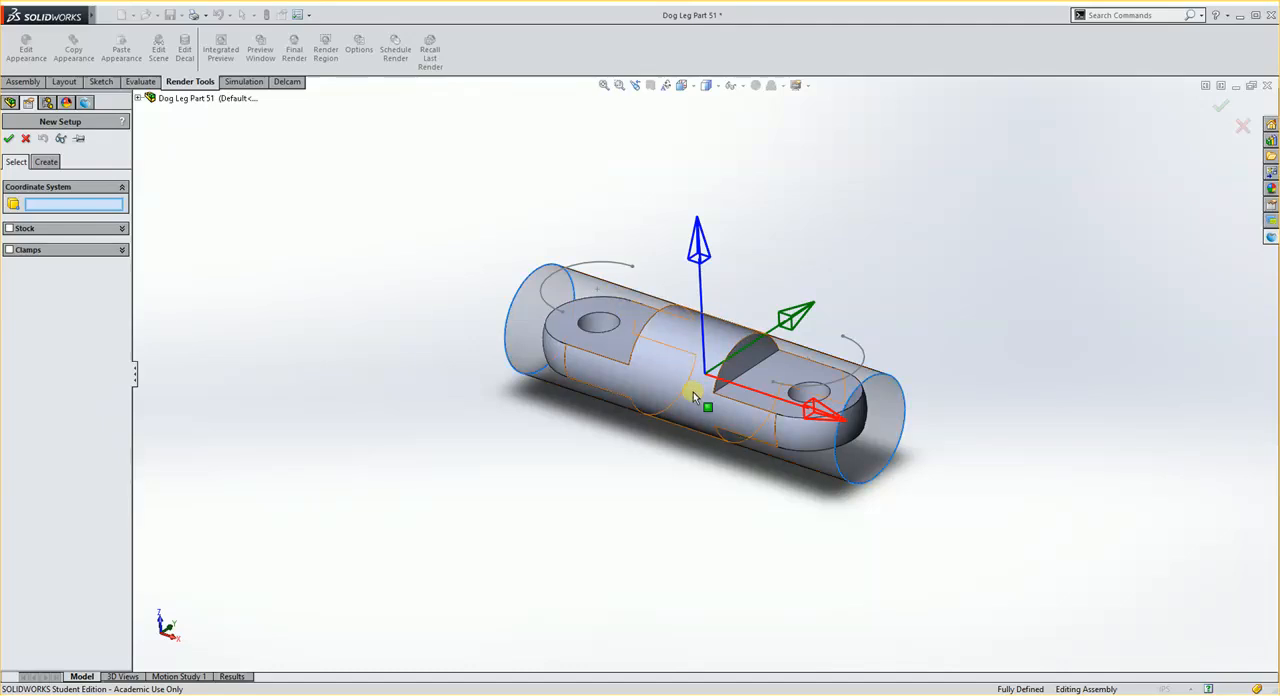
Step: Create the setup's coordinate system with a Z offset of 0.187 inch and accept the new setup
{"action": "middle_click_drag", "start_coordinate": [699, 418], "coordinate": [745, 462]}
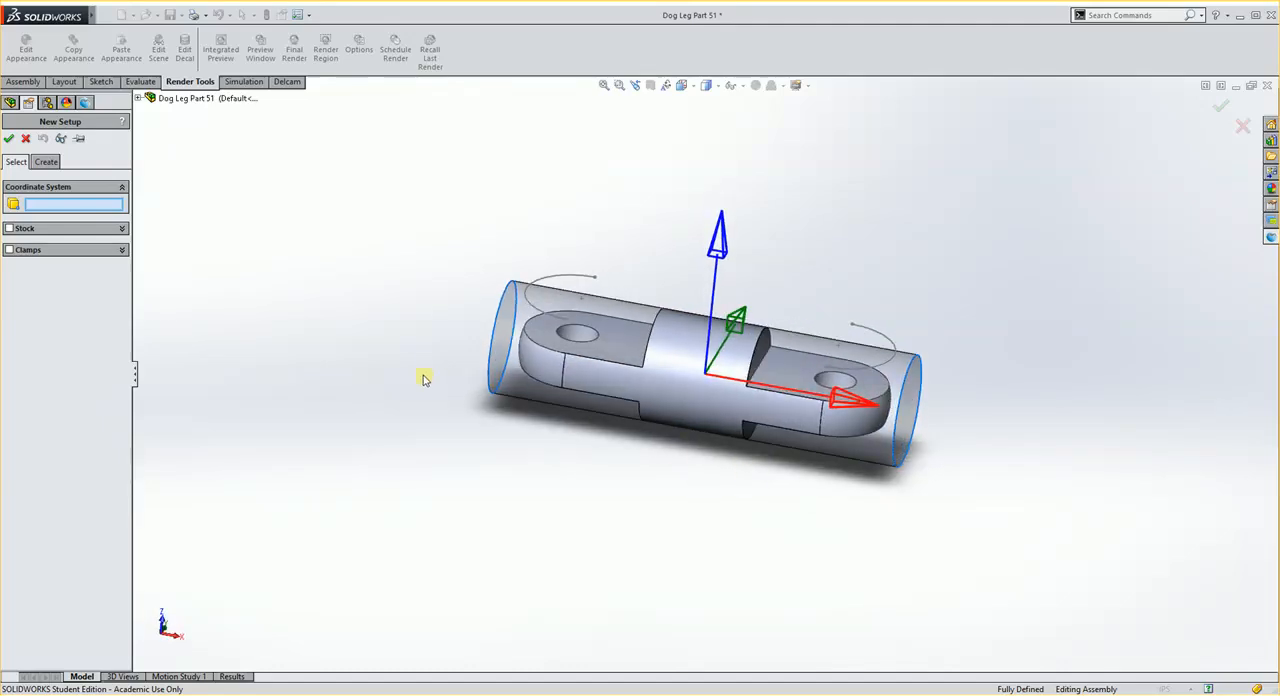
{"action": "left_click", "coordinate": [50, 162]}
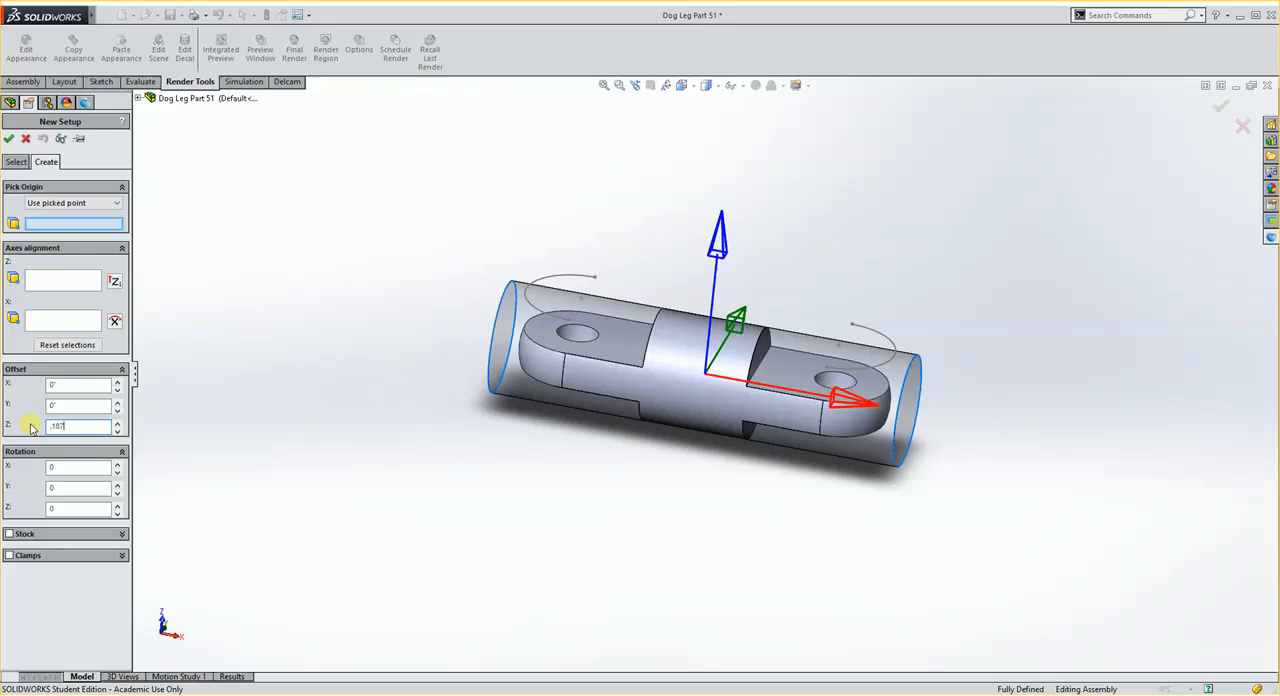
{"action": "key", "text": "Return"}
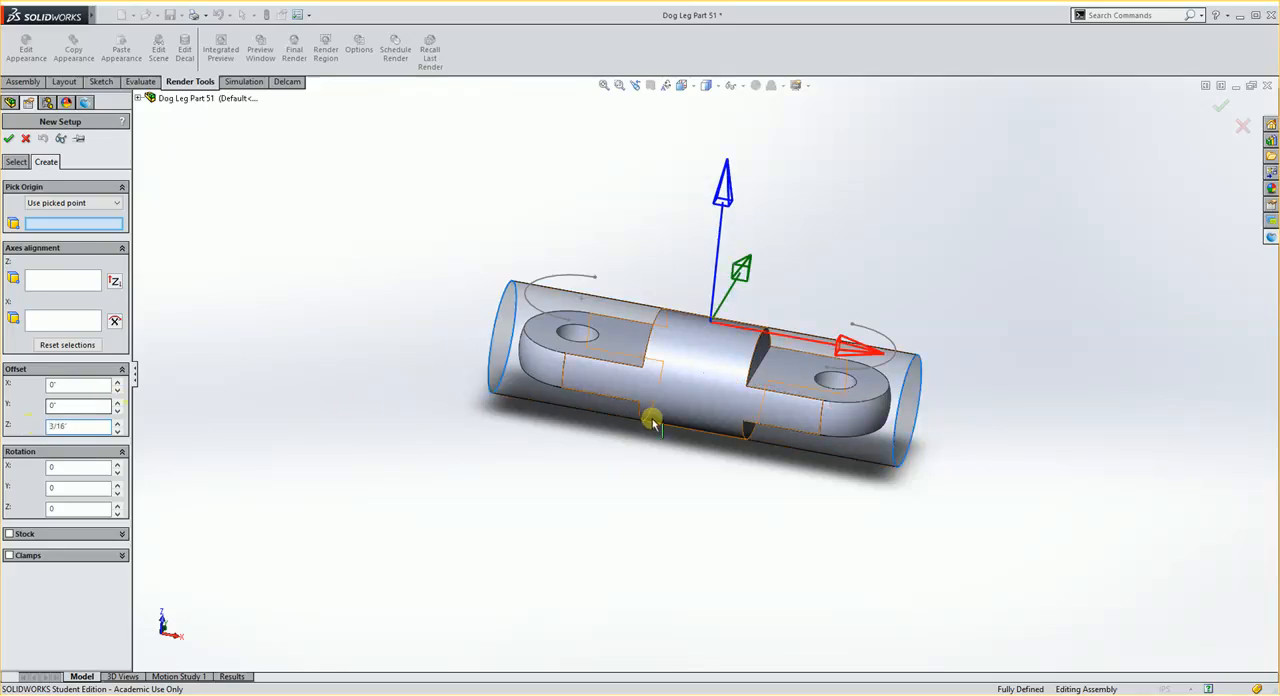
{"action": "middle_click_drag", "start_coordinate": [738, 380], "coordinate": [720, 386]}
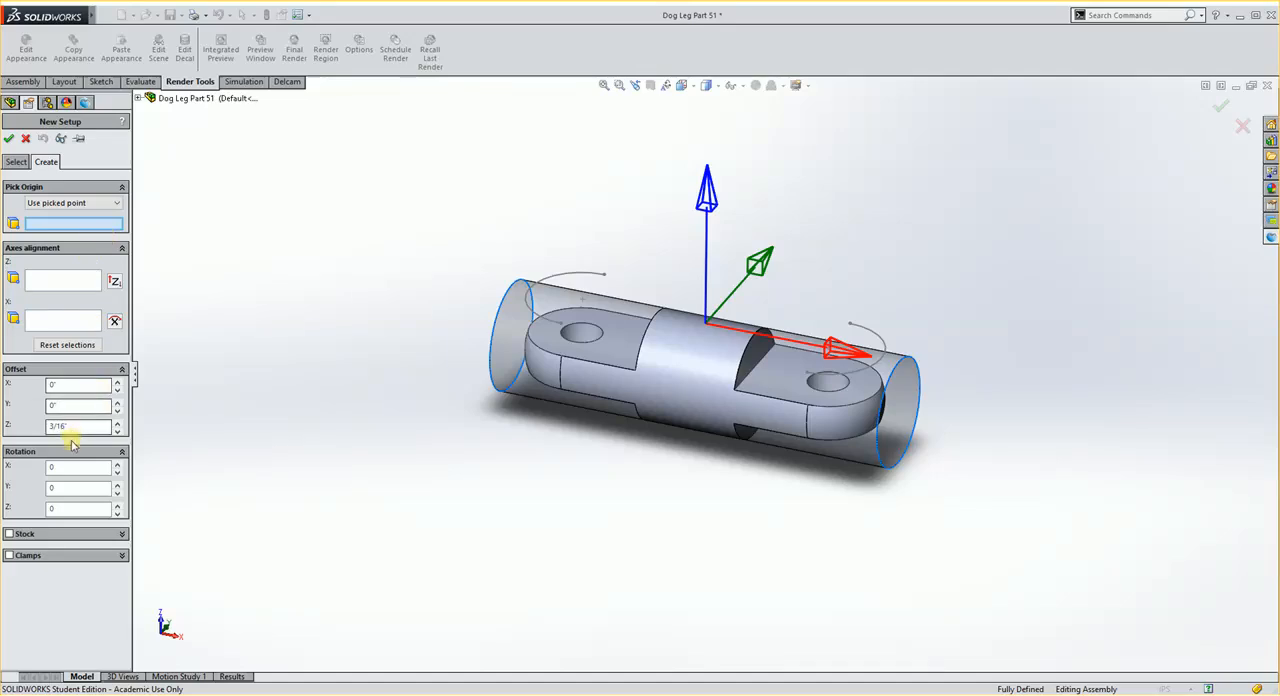
{"action": "middle_click_drag", "start_coordinate": [580, 448], "coordinate": [586, 507]}
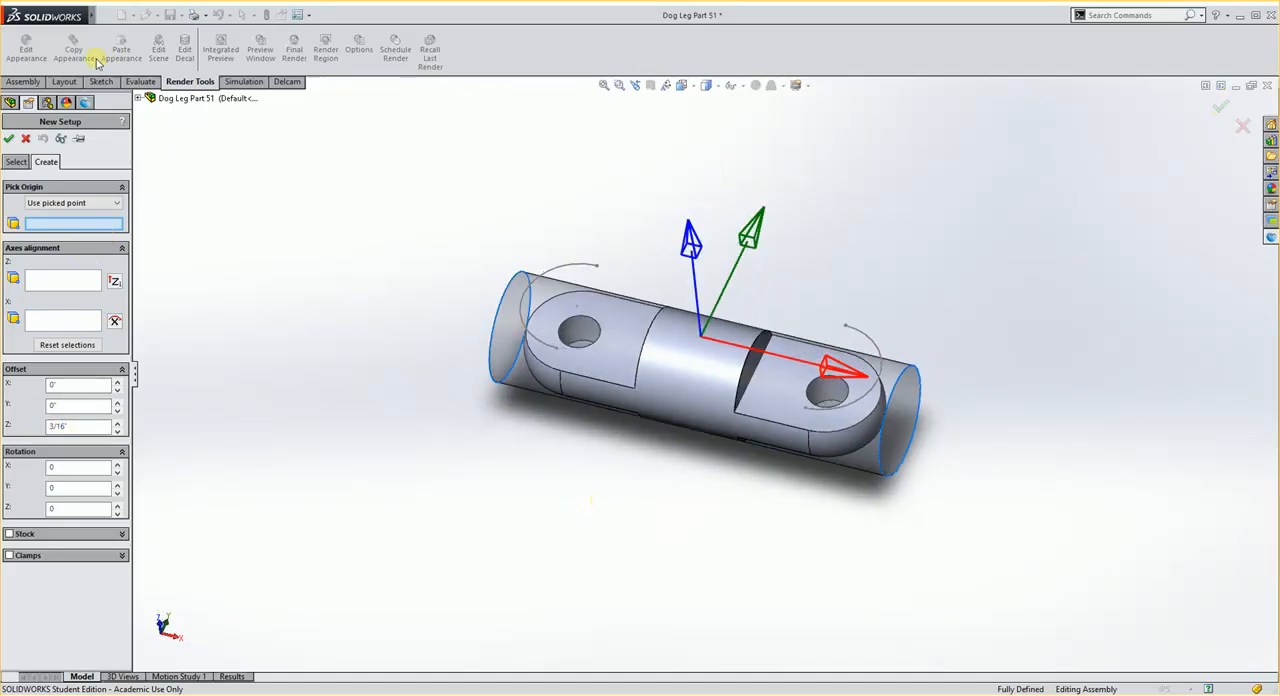
{"action": "left_click", "coordinate": [8, 139]}
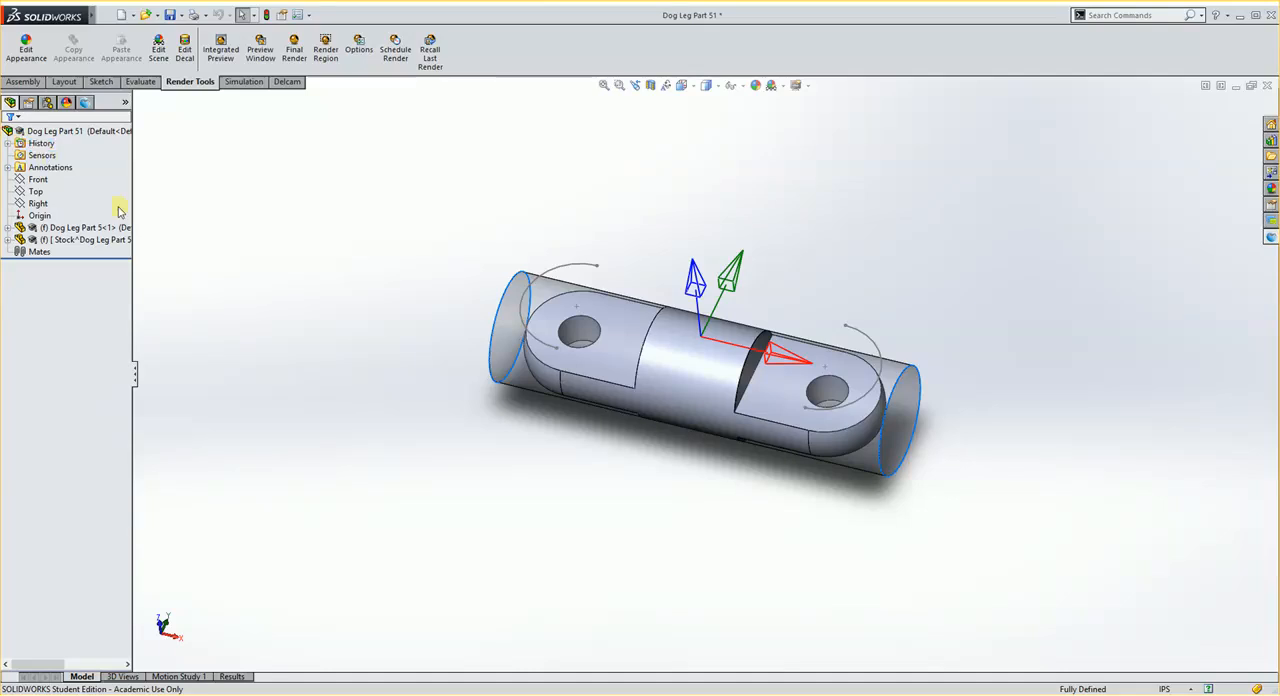
{"action": "middle_click_drag", "start_coordinate": [399, 443], "coordinate": [406, 397]}
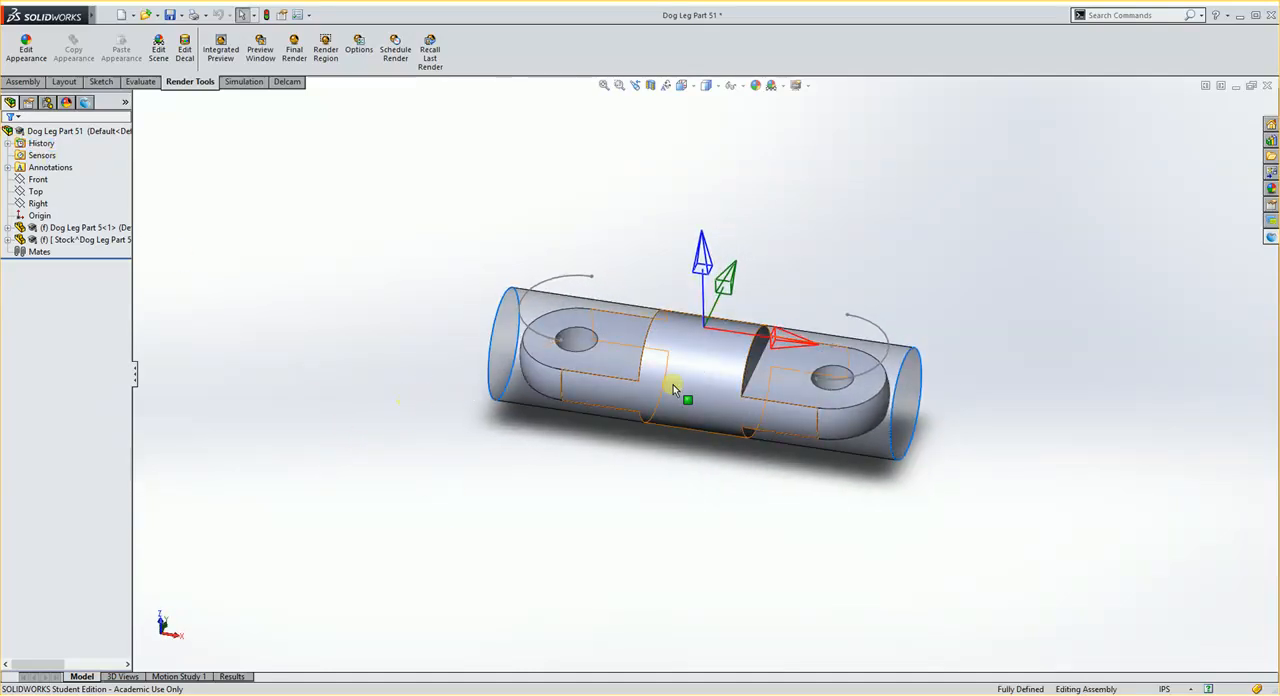
{"action": "left_click", "coordinate": [489, 345]}
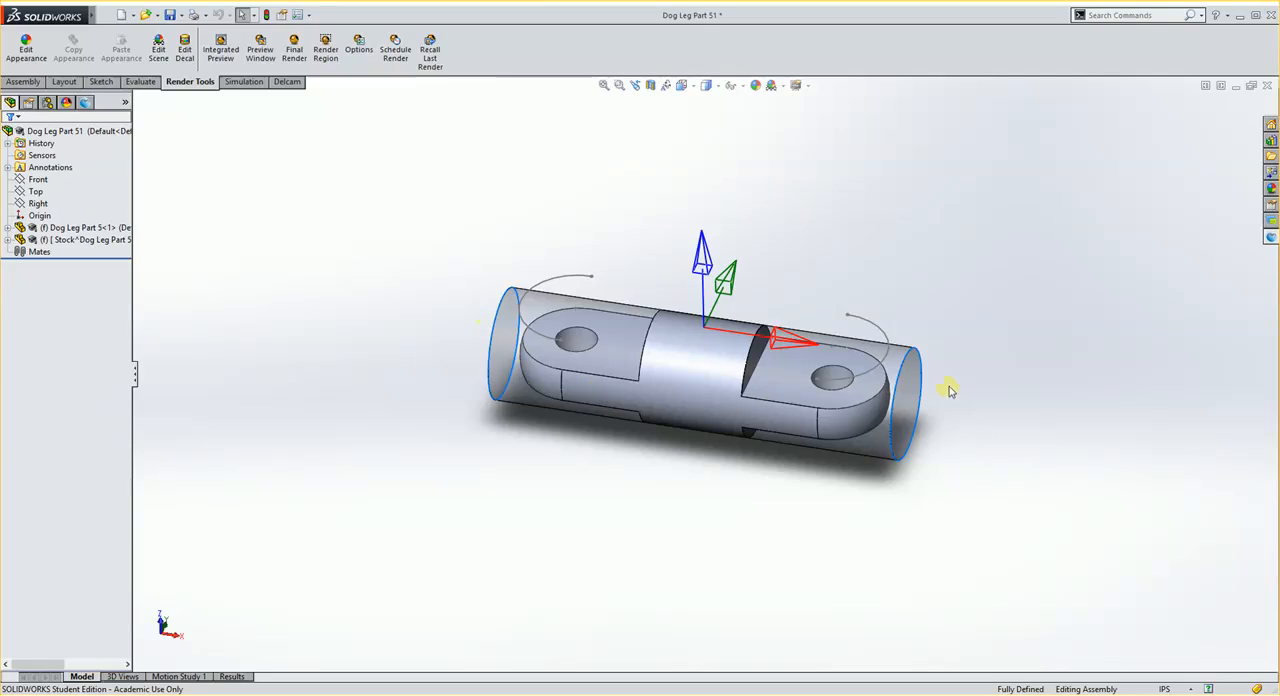
{"action": "left_click", "coordinate": [918, 396], "text": "ctrl"}
Step: Start a new Delcam machining feature of type Side
{"action": "left_click", "coordinate": [287, 82]}
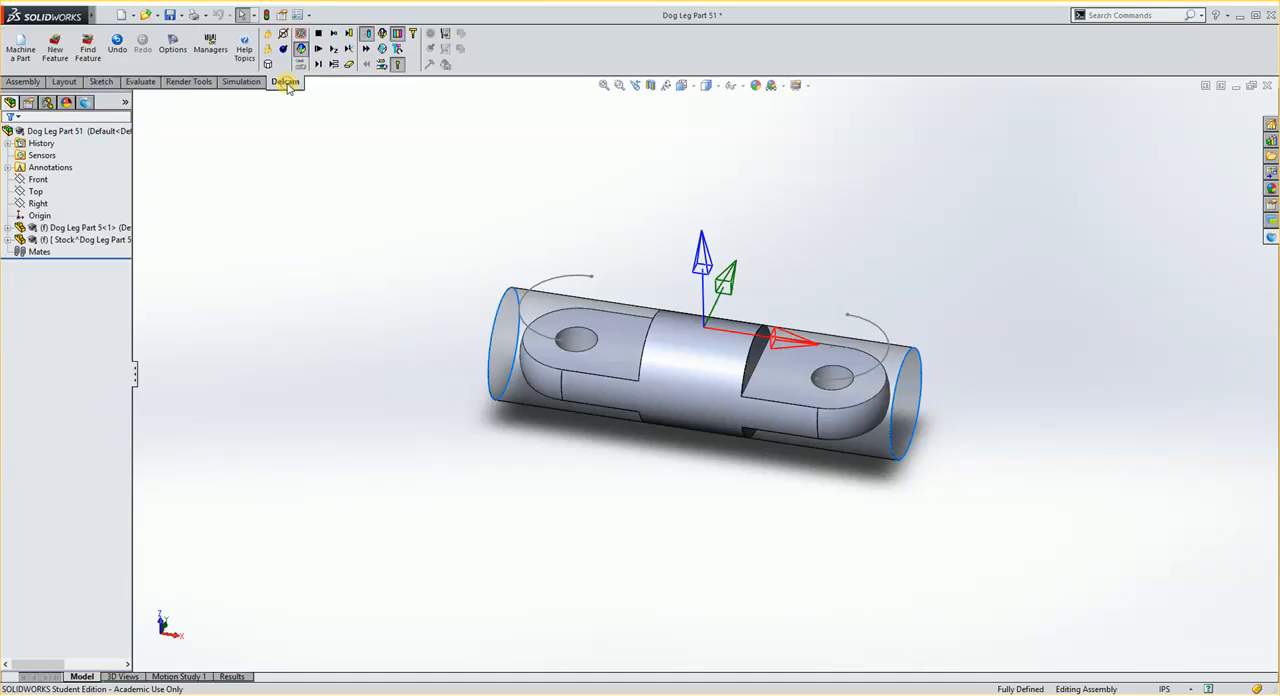
{"action": "left_click", "coordinate": [56, 50]}
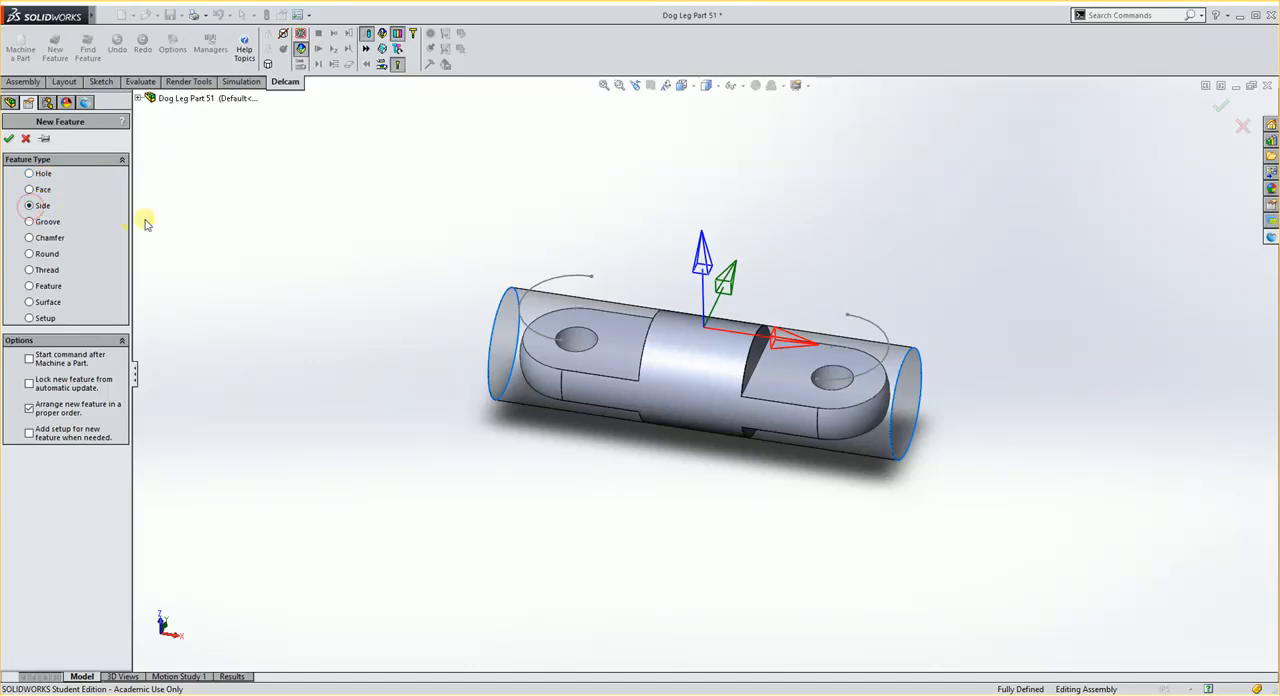
{"action": "left_click", "coordinate": [9, 140]}
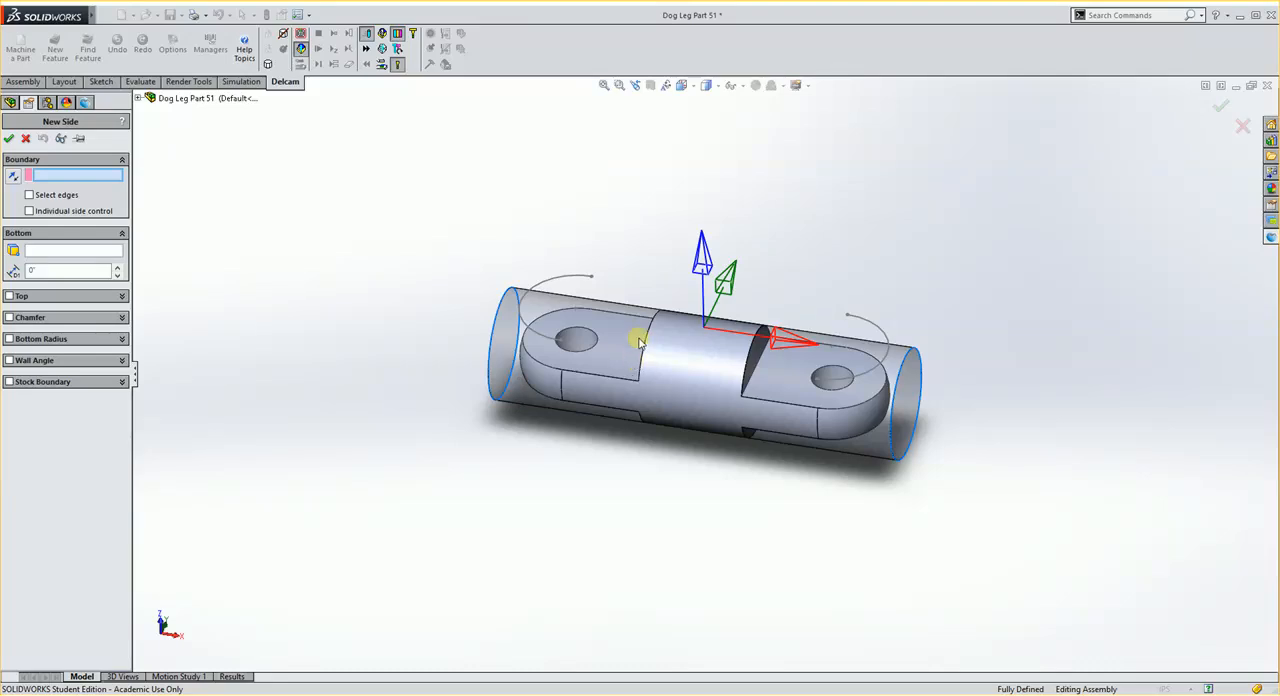
Step: Define the side boundary by edges, using a flat lug face as the plane and the two shoulder edges beside the central barrel
{"action": "left_click", "coordinate": [38, 196]}
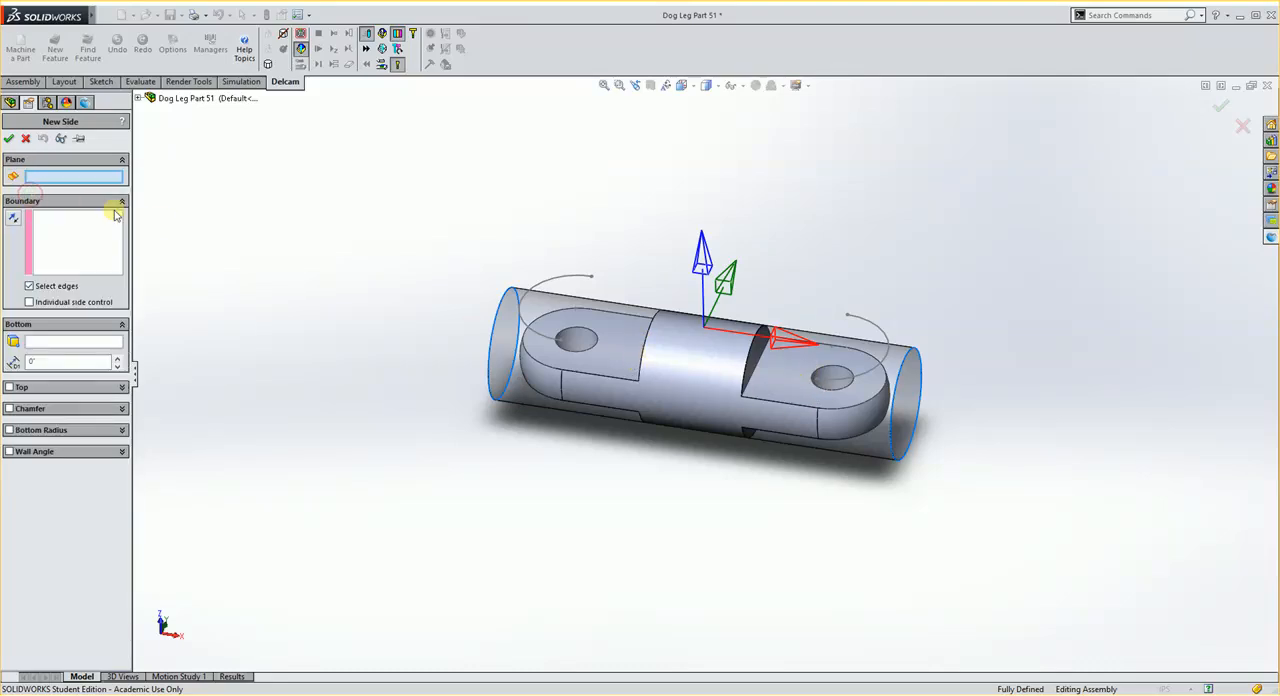
{"action": "left_click", "coordinate": [620, 355]}
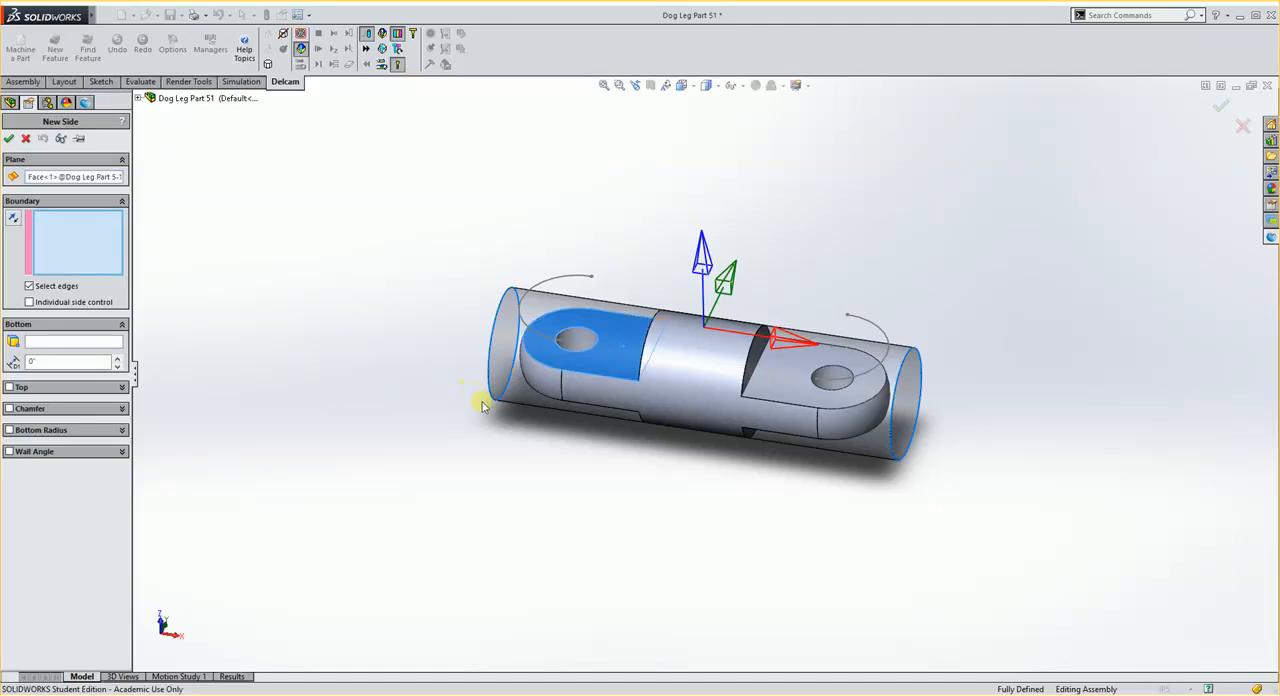
{"action": "middle_click_drag", "start_coordinate": [482, 405], "coordinate": [534, 517]}
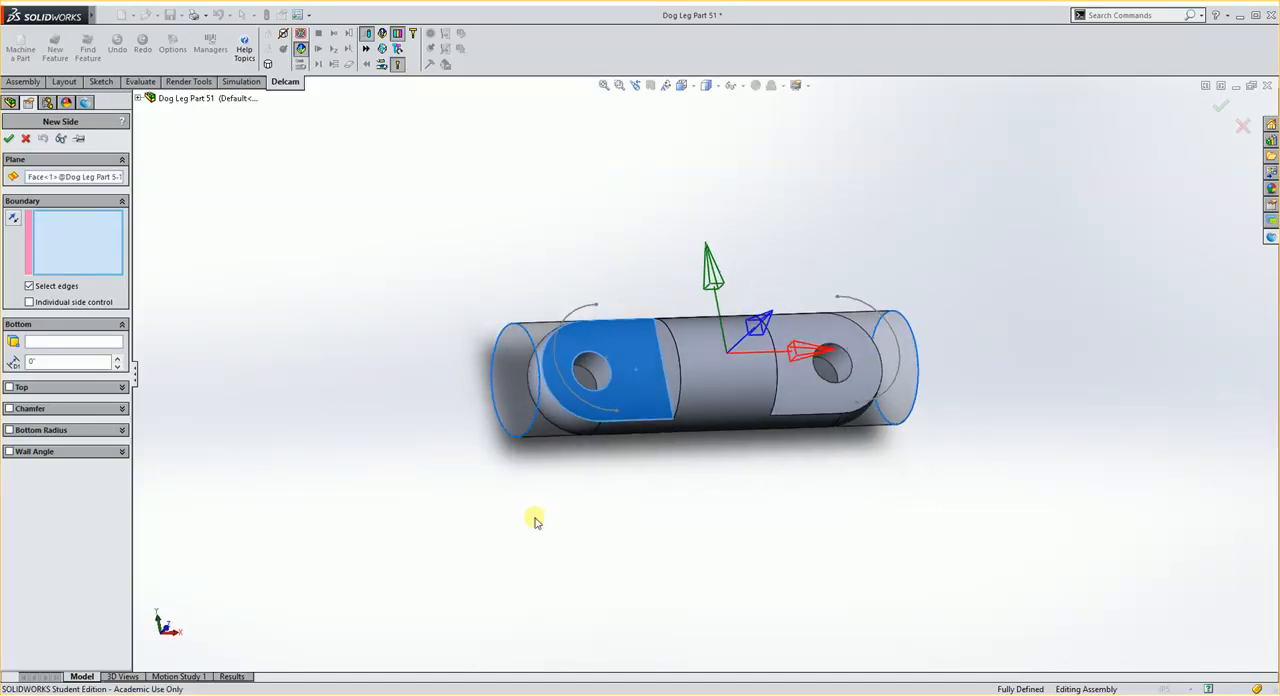
{"action": "left_click", "coordinate": [668, 407]}
{"action": "middle_click_drag", "start_coordinate": [760, 476], "coordinate": [671, 480]}
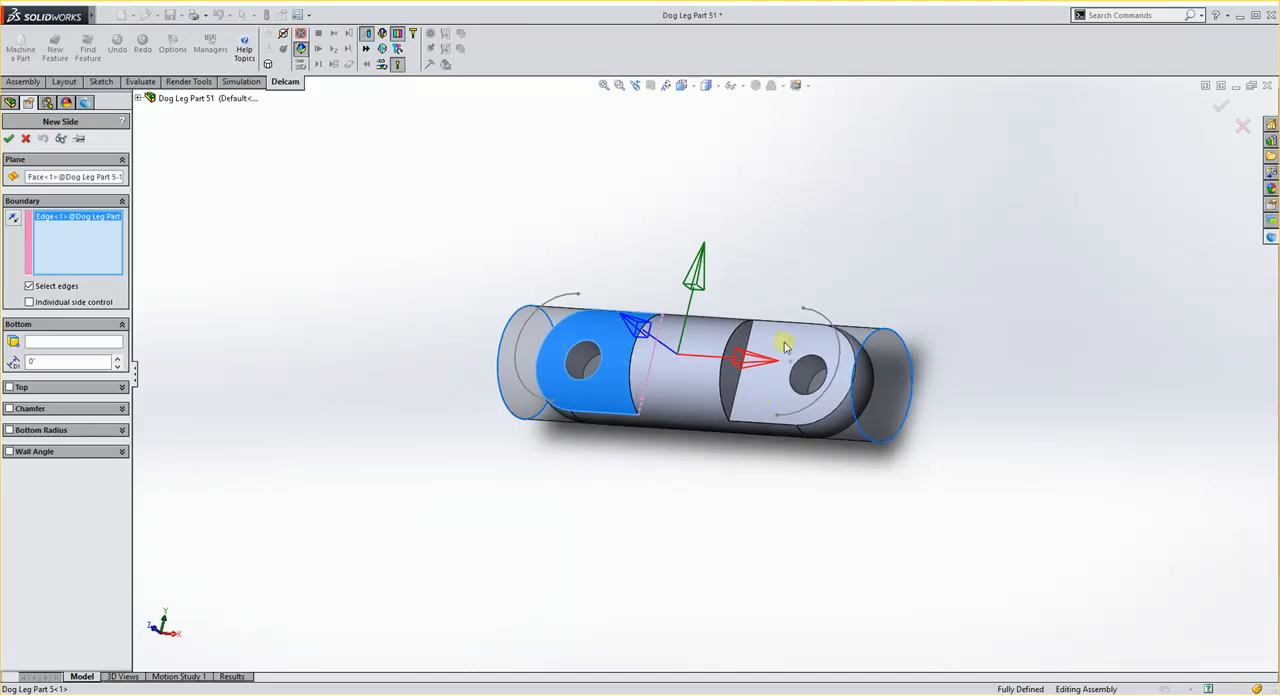
{"action": "left_click", "coordinate": [751, 336]}
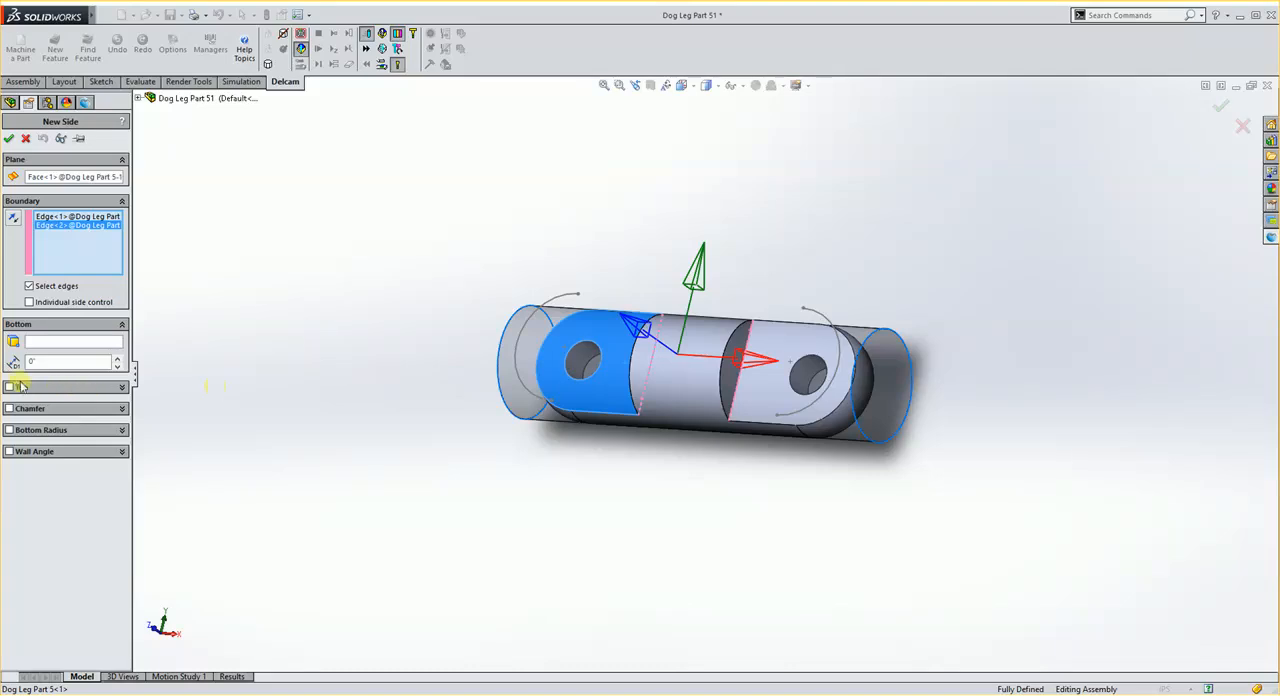
Step: Enable the side feature's top limit and reference it to the cylindrical face of the stock
{"action": "left_click", "coordinate": [10, 388]}
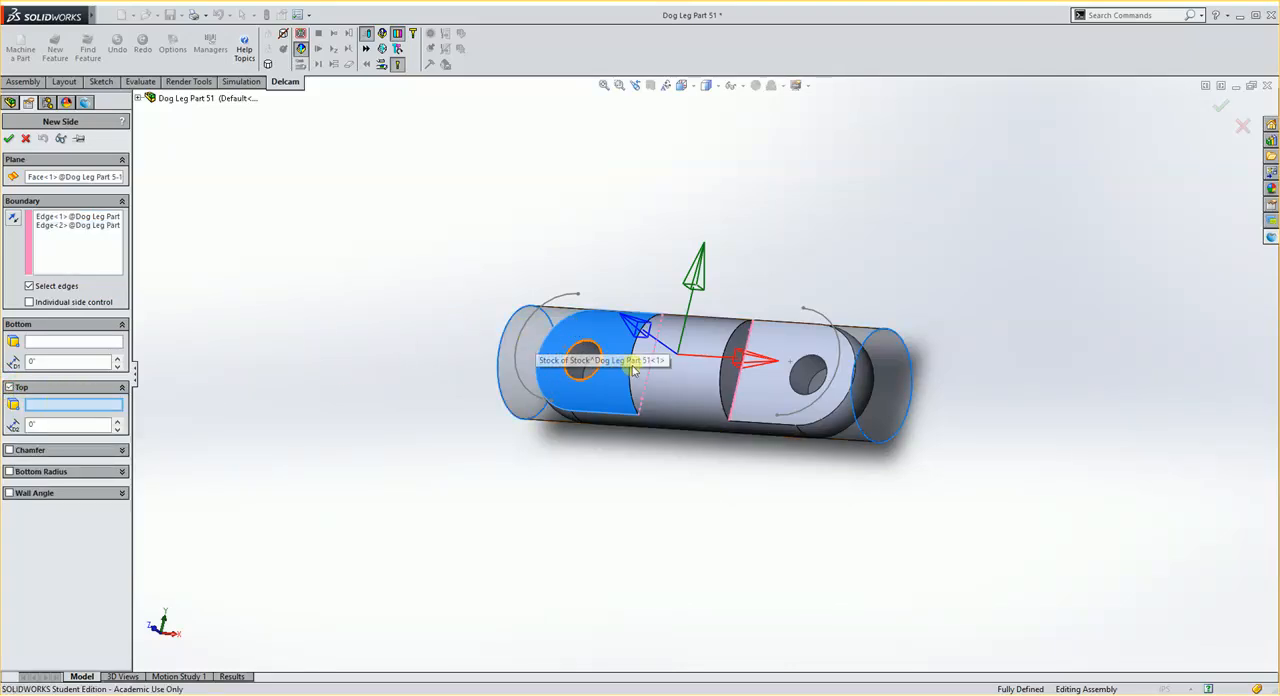
{"action": "left_click", "coordinate": [513, 383]}
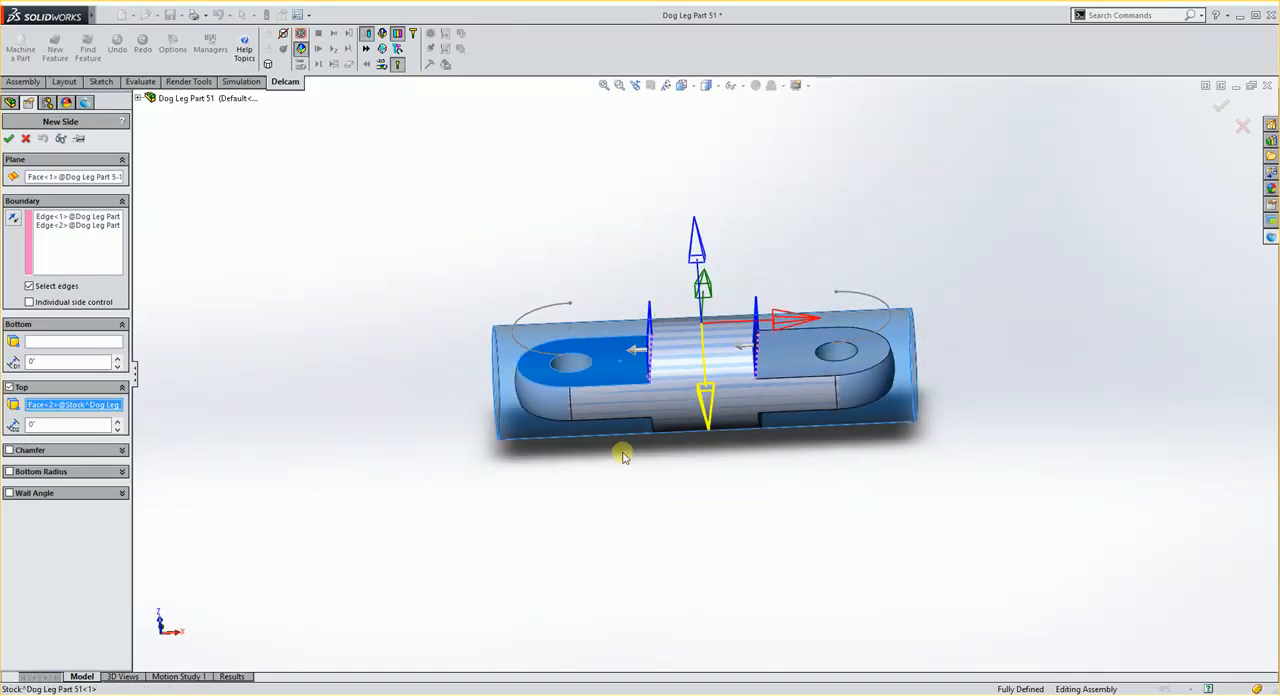
{"action": "mouse_move", "coordinate": [623, 457]}
{"action": "middle_mouse_down"}
{"action": "mouse_move", "coordinate": [665, 472]}
{"action": "mouse_move", "coordinate": [645, 464]}
{"action": "middle_mouse_up"}
{"action": "scroll", "coordinate": [767, 373], "scroll_direction": "down", "scroll_amount": 2}
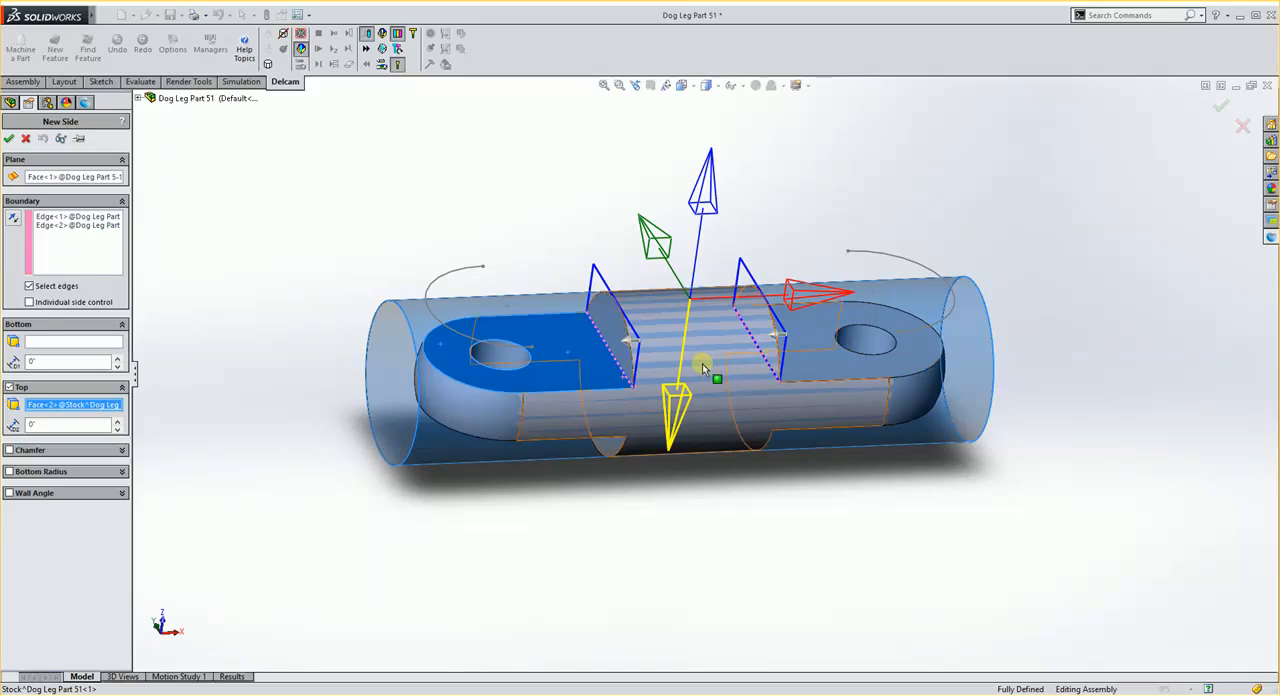
{"action": "scroll", "coordinate": [688, 360], "scroll_direction": "down", "scroll_amount": 3}
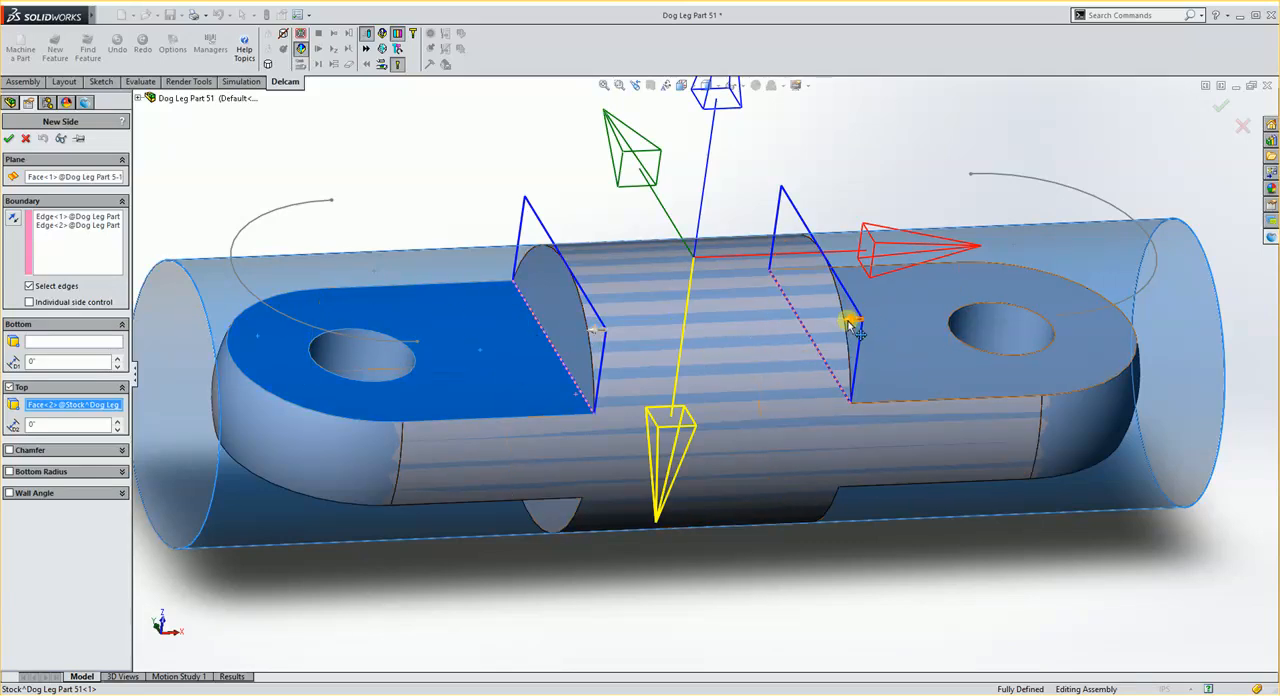
{"action": "left_click", "coordinate": [853, 328]}
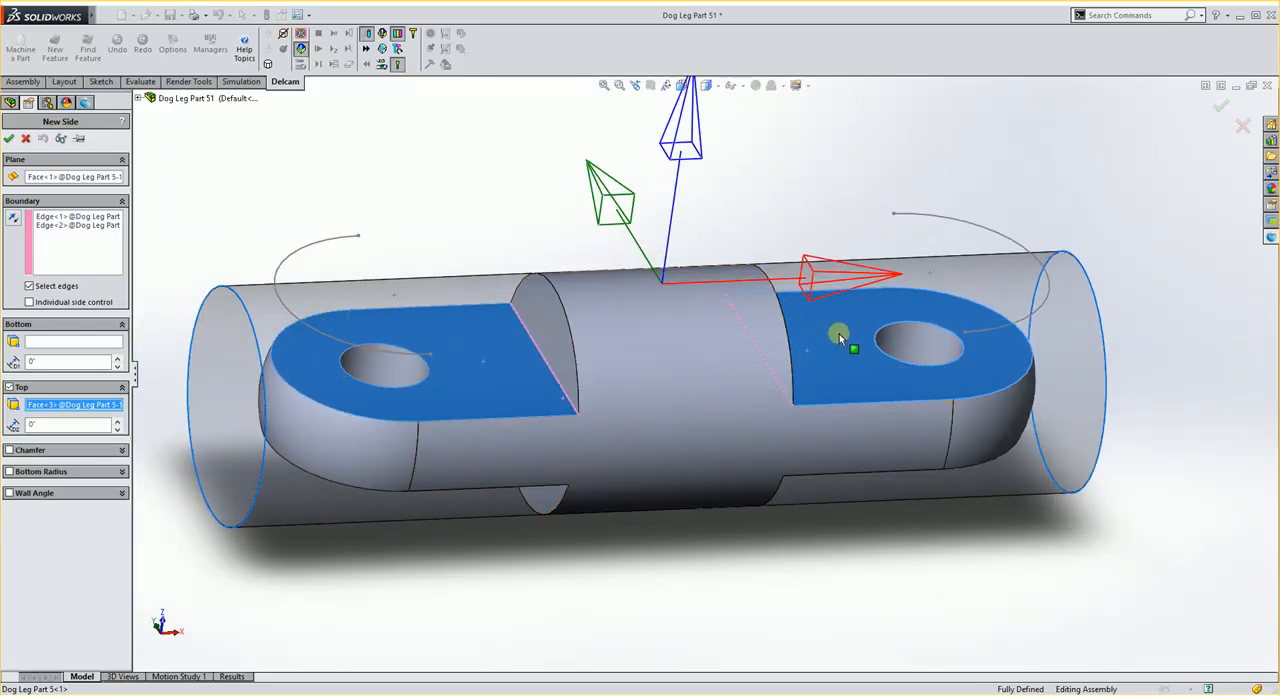
{"action": "left_click", "coordinate": [978, 274]}
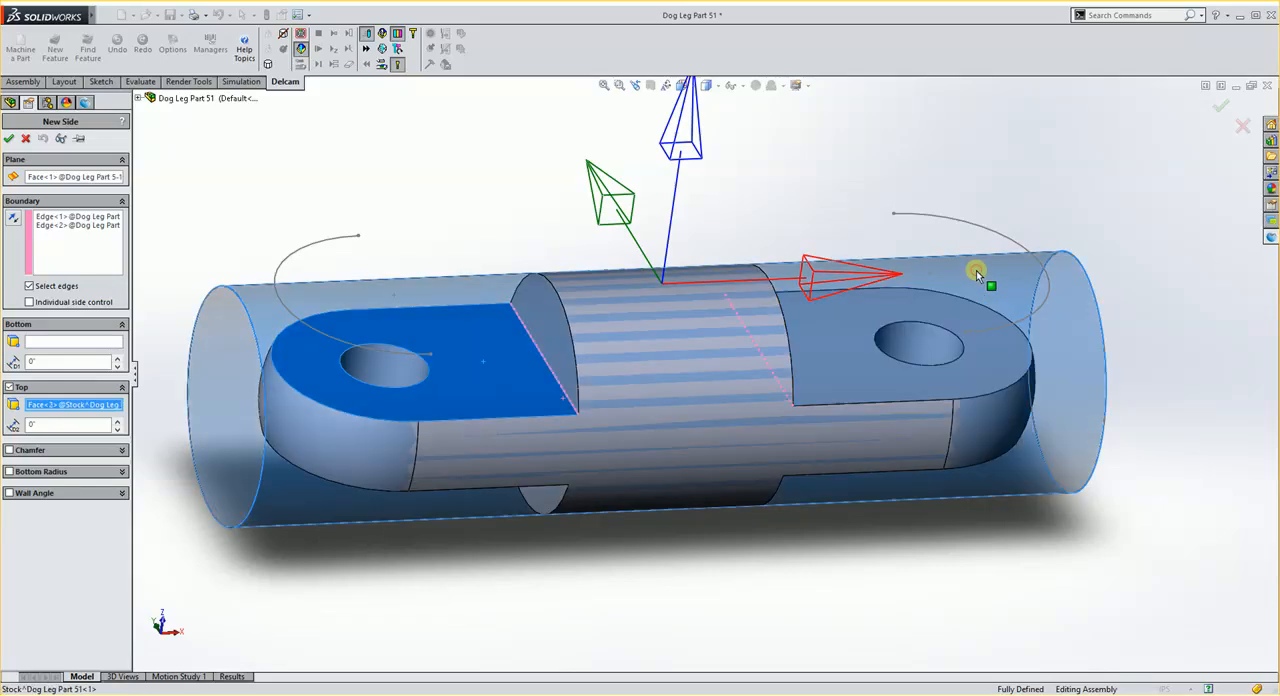
Step: Reverse the machining side of the +X shoulder edge individually so it points outward, and accept the side feature
{"action": "left_click", "coordinate": [791, 337]}
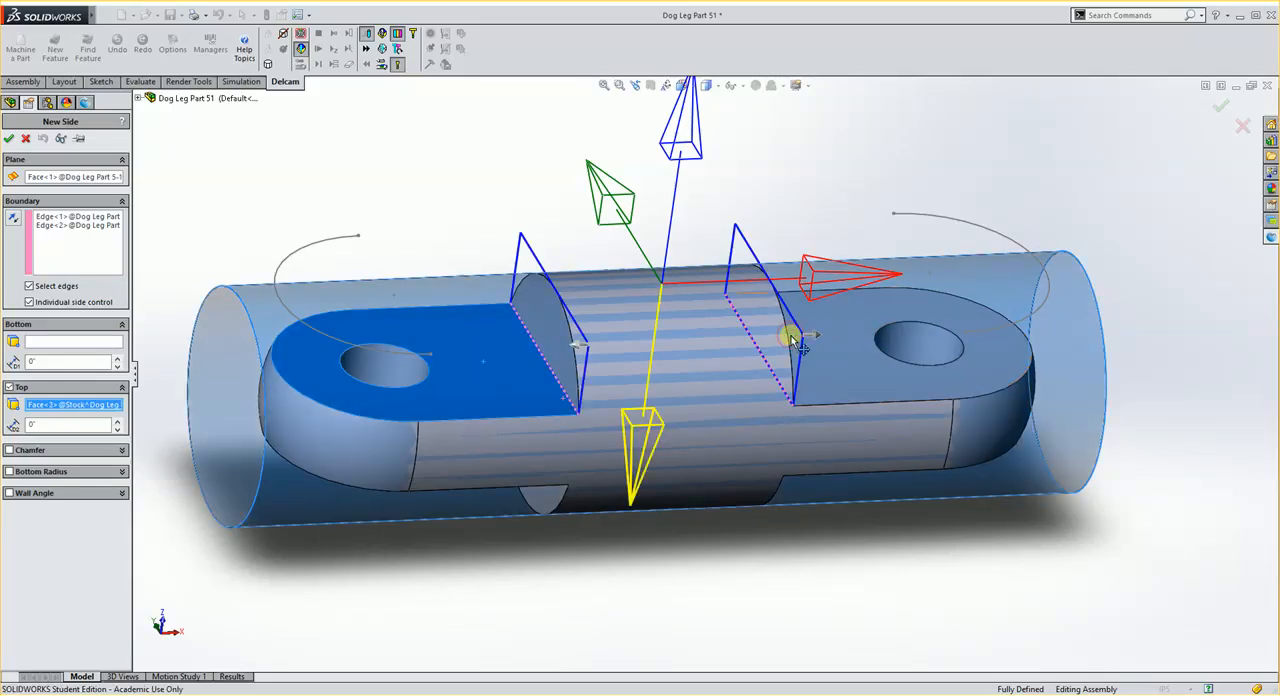
{"action": "scroll", "coordinate": [660, 408], "scroll_direction": "up", "scroll_amount": 2}
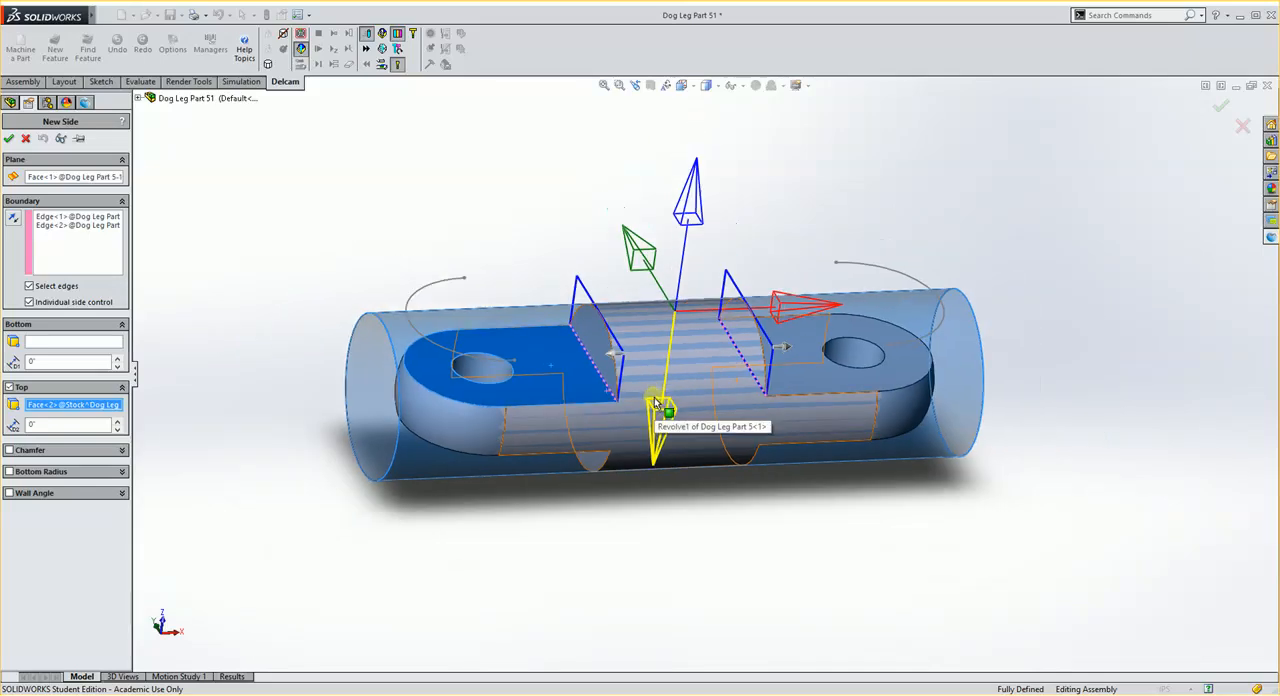
{"action": "middle_click_drag", "start_coordinate": [660, 404], "coordinate": [716, 358]}
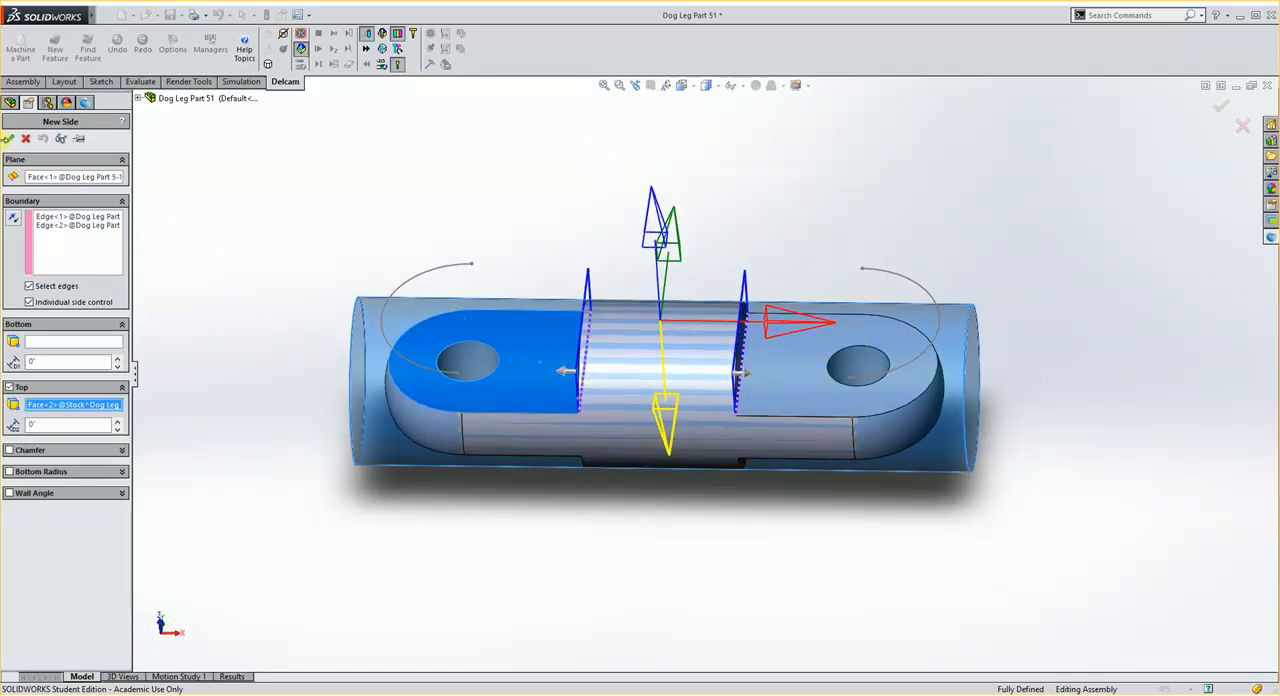
{"action": "left_click", "coordinate": [8, 139]}
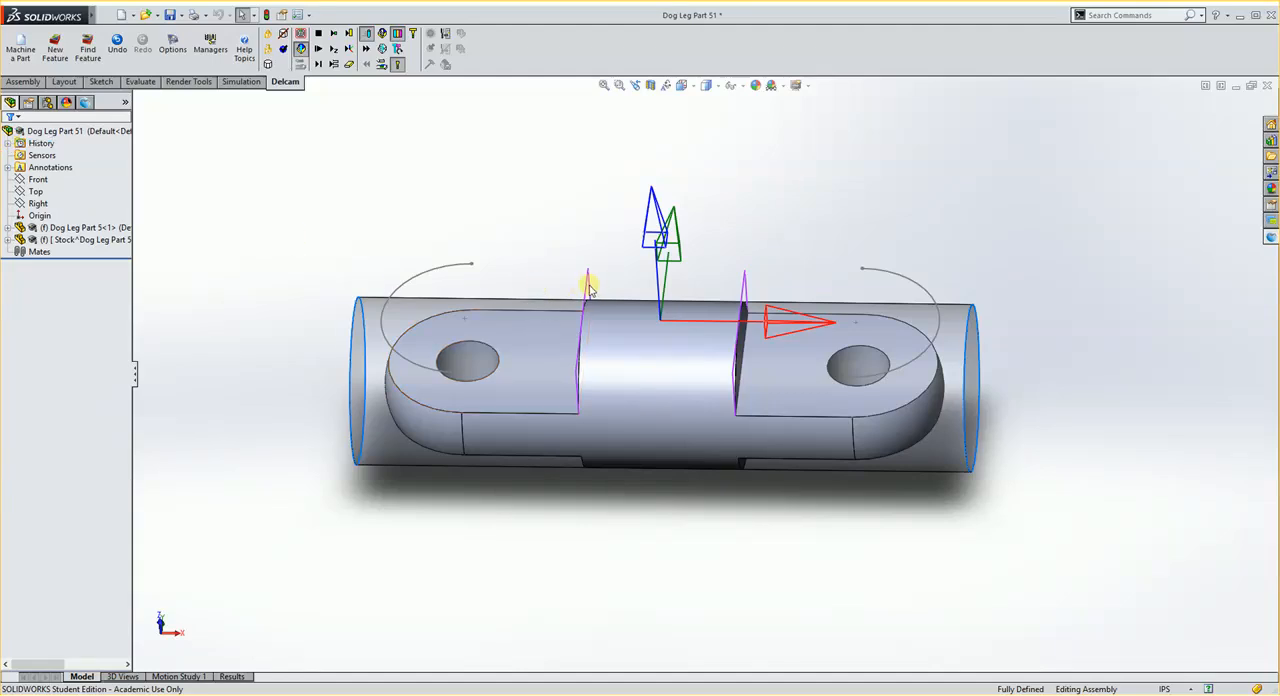
Step: Simulate the side feature's rough and finish passes, inspect the cut stock, and clear the simulation
{"action": "left_click", "coordinate": [86, 104]}
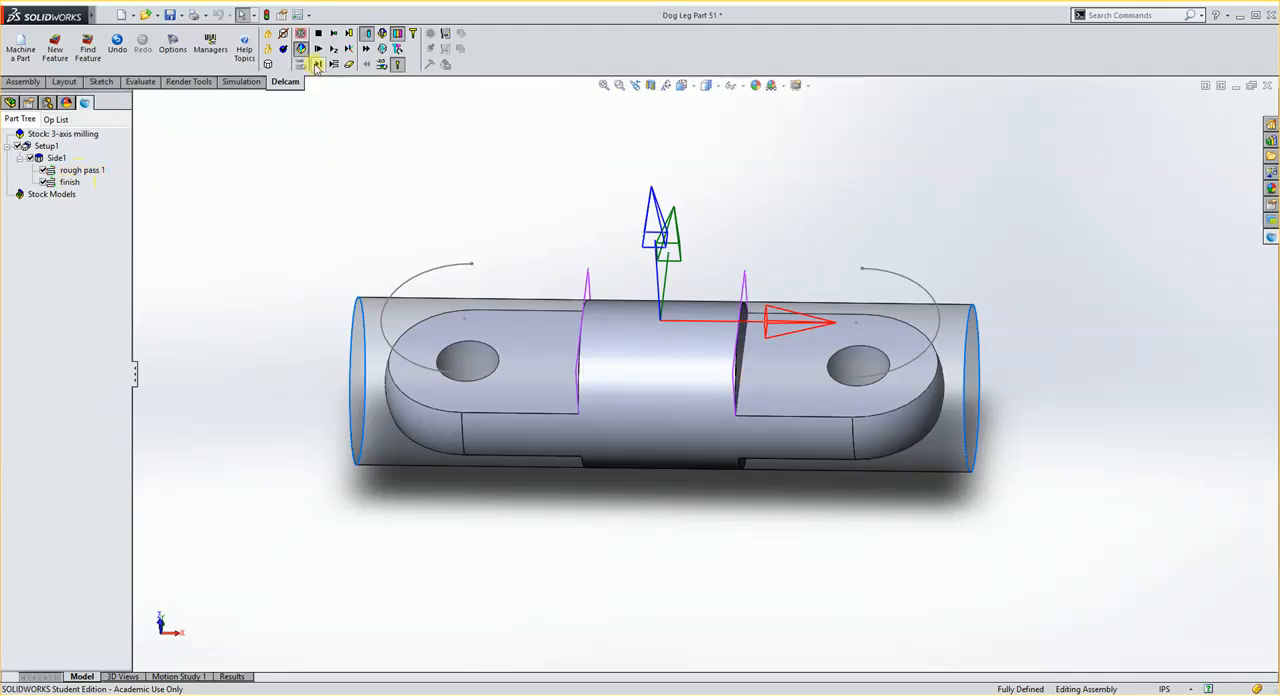
{"action": "left_click", "coordinate": [316, 65]}
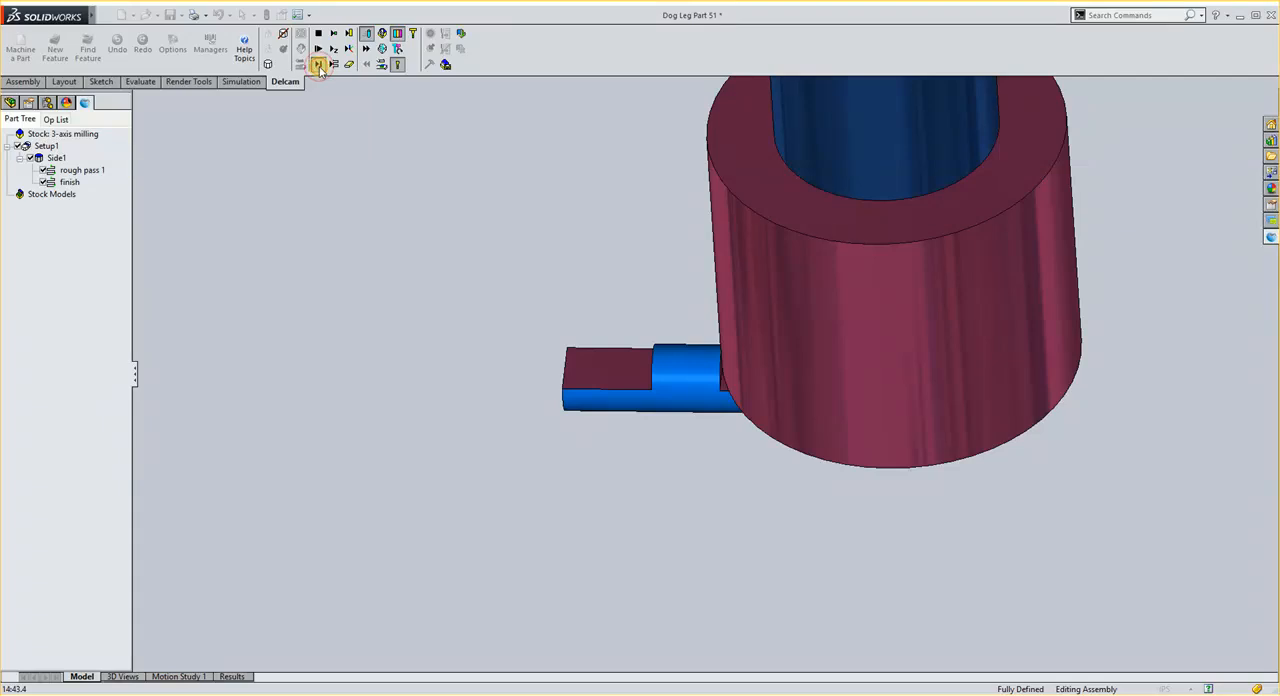
{"action": "left_click", "coordinate": [320, 66]}
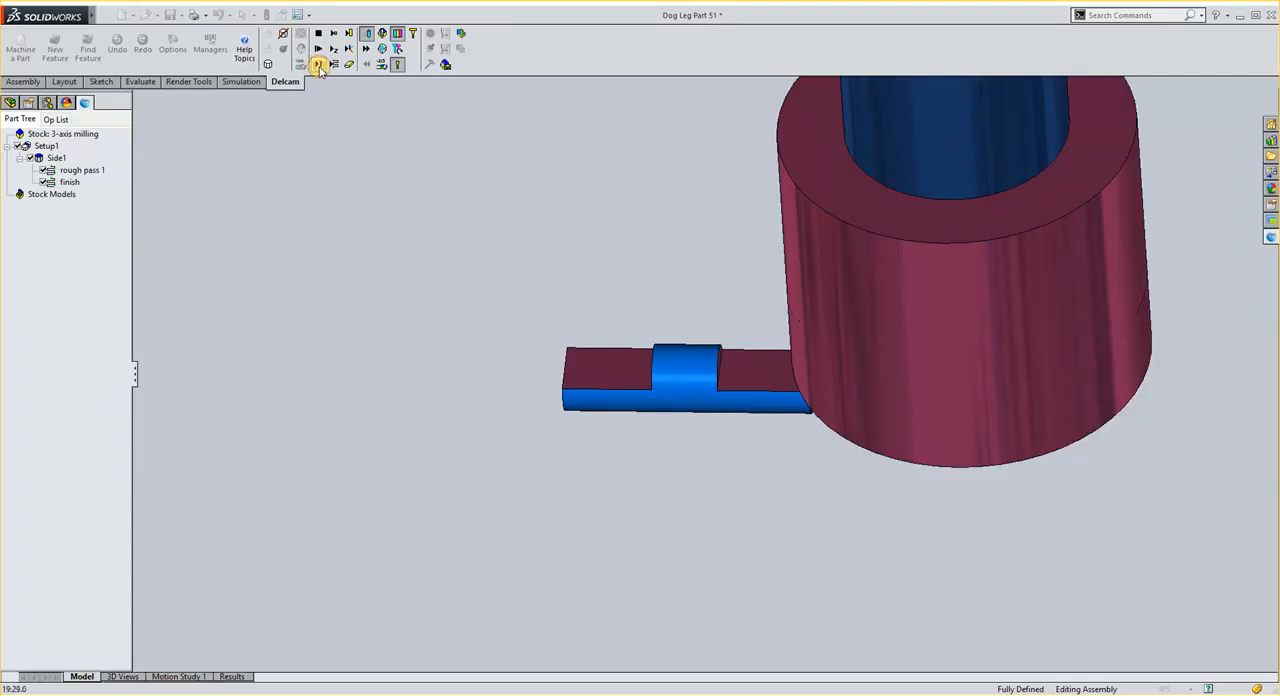
{"action": "middle_click_drag", "start_coordinate": [499, 320], "coordinate": [480, 274]}
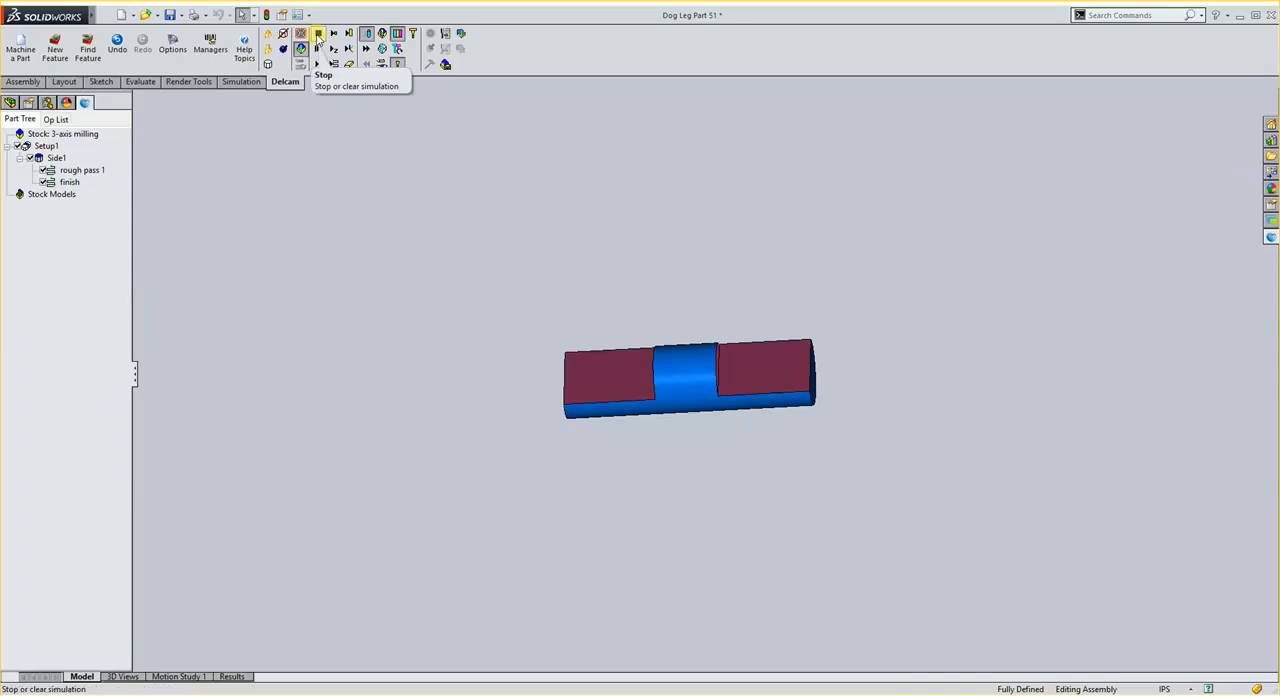
{"action": "left_click", "coordinate": [318, 34]}
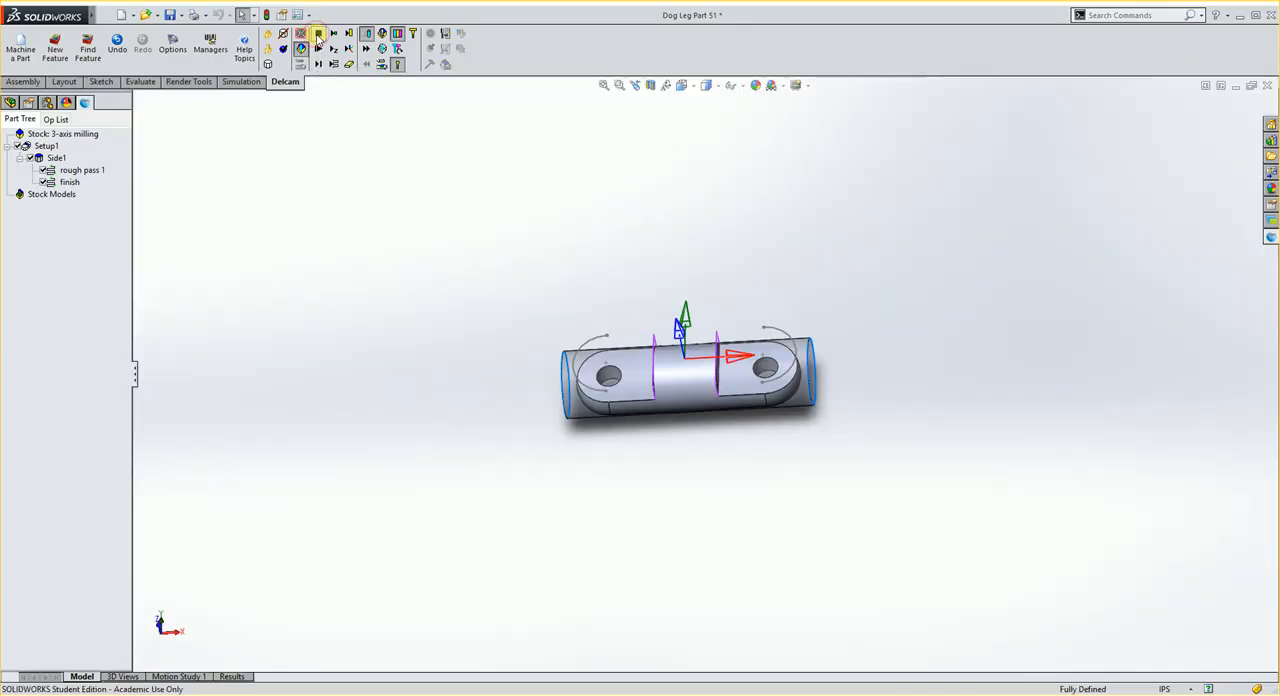
Step: Change the tool of rough pass 1 to the flat endmill endmill0500:4reg, and check the finish operation's attributes
{"action": "double_click", "coordinate": [82, 172]}
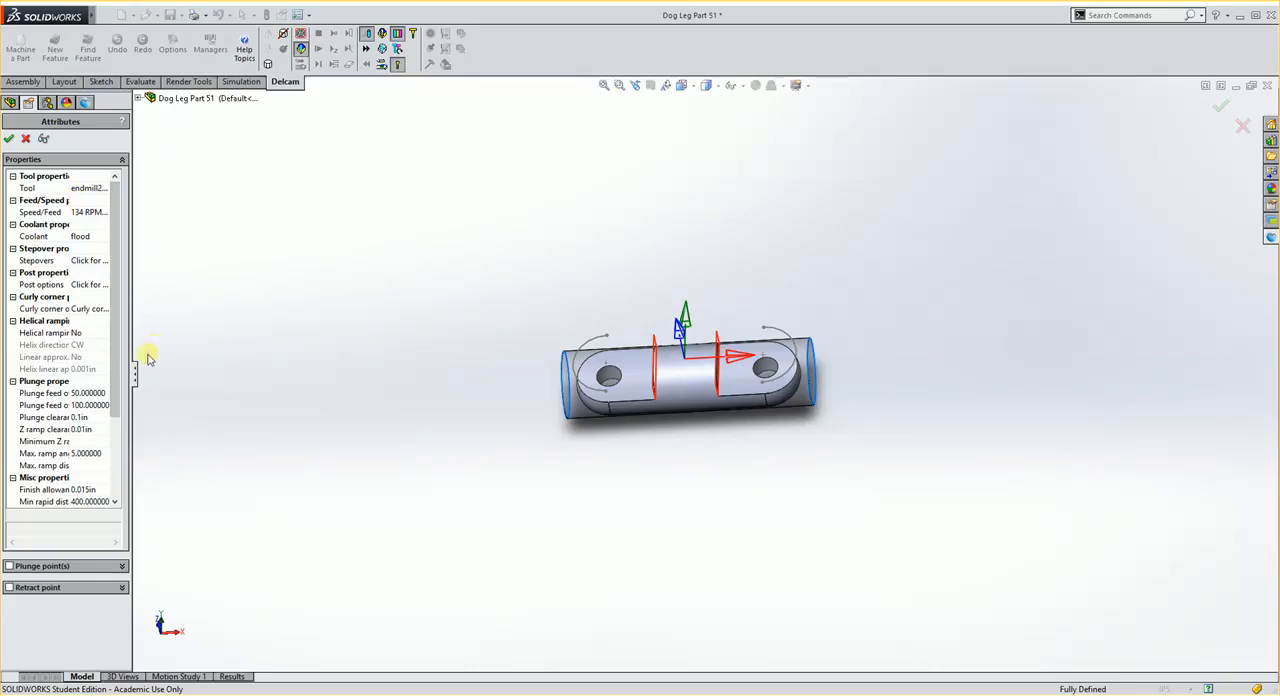
{"action": "left_click_drag", "start_coordinate": [137, 388], "coordinate": [286, 370]}
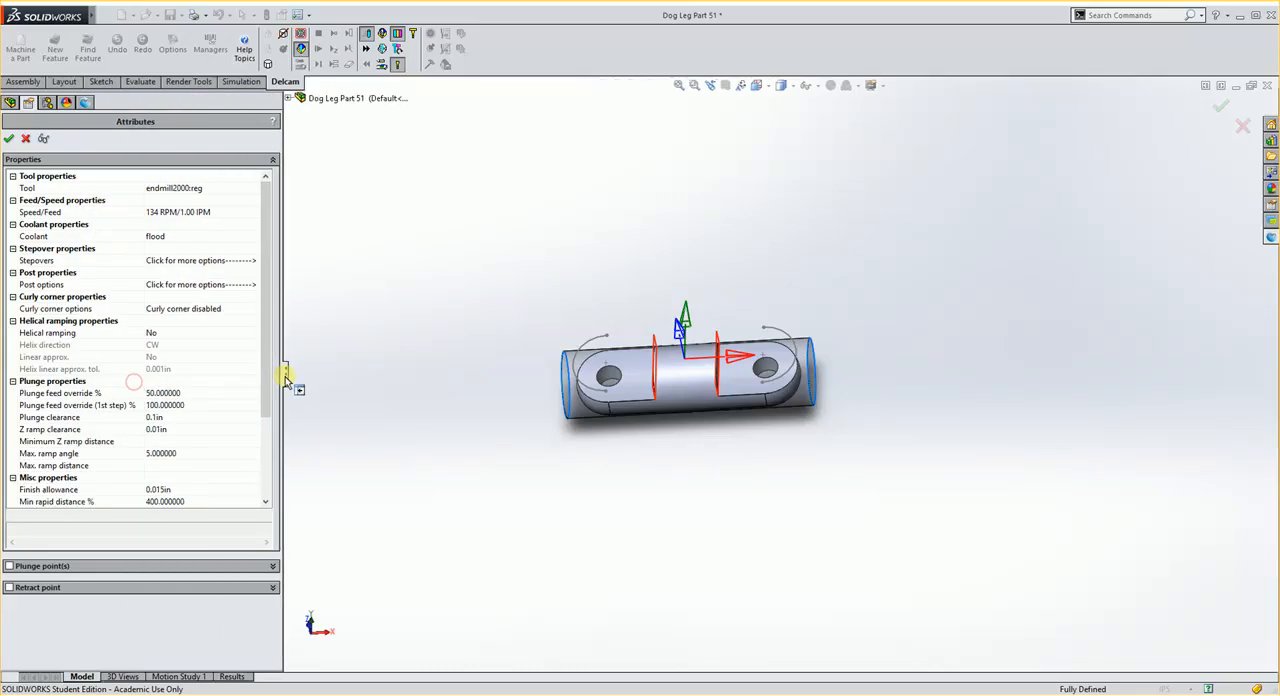
{"action": "double_click", "coordinate": [46, 188]}
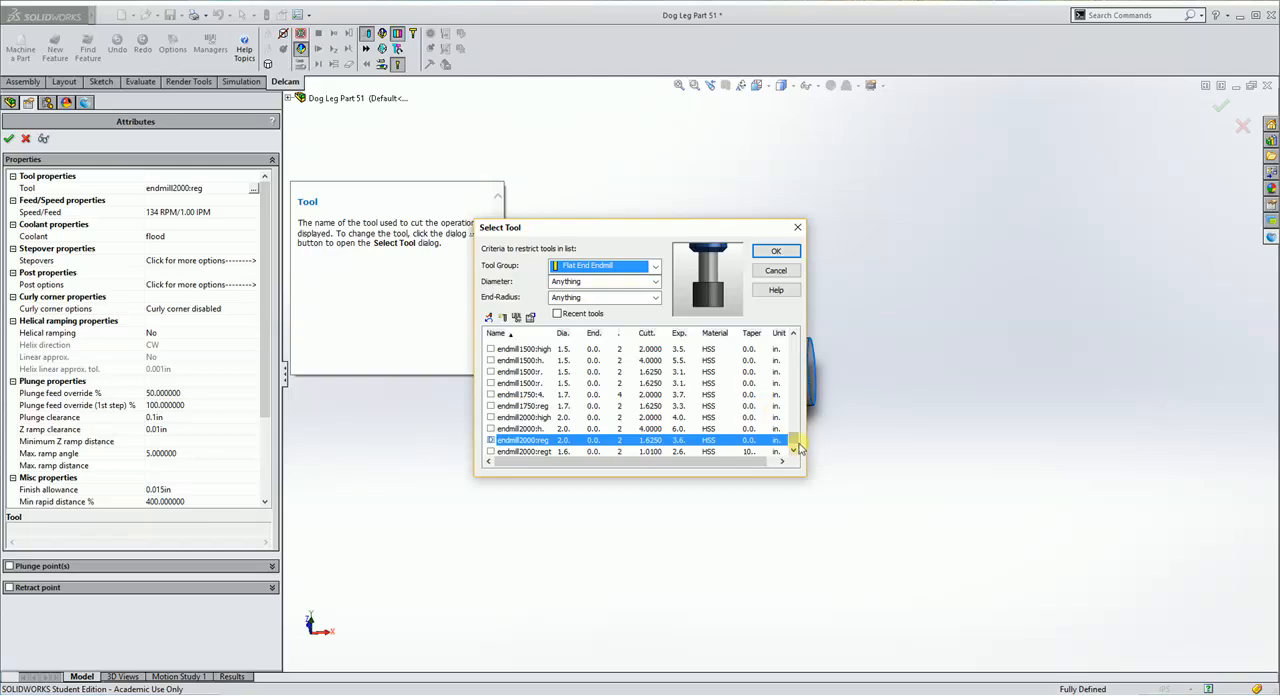
{"action": "left_click_drag", "start_coordinate": [798, 440], "coordinate": [795, 424]}
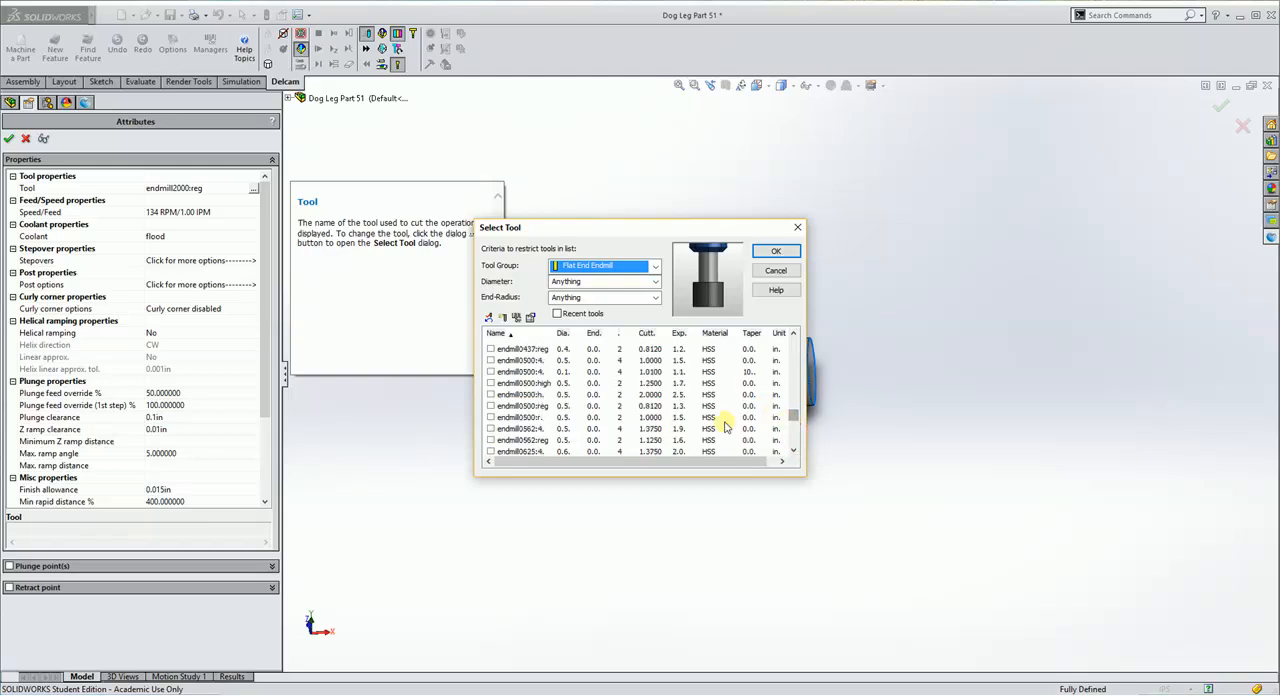
{"action": "left_click_drag", "start_coordinate": [553, 332], "coordinate": [578, 333]}
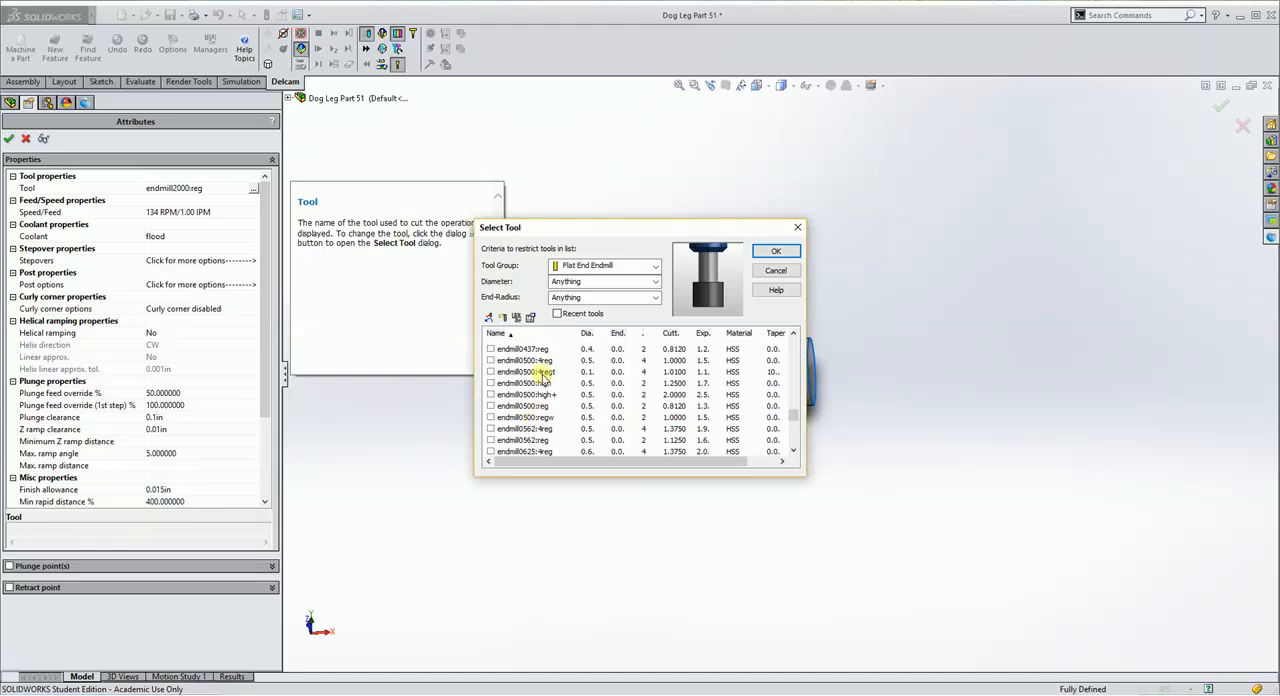
{"action": "left_click", "coordinate": [490, 361]}
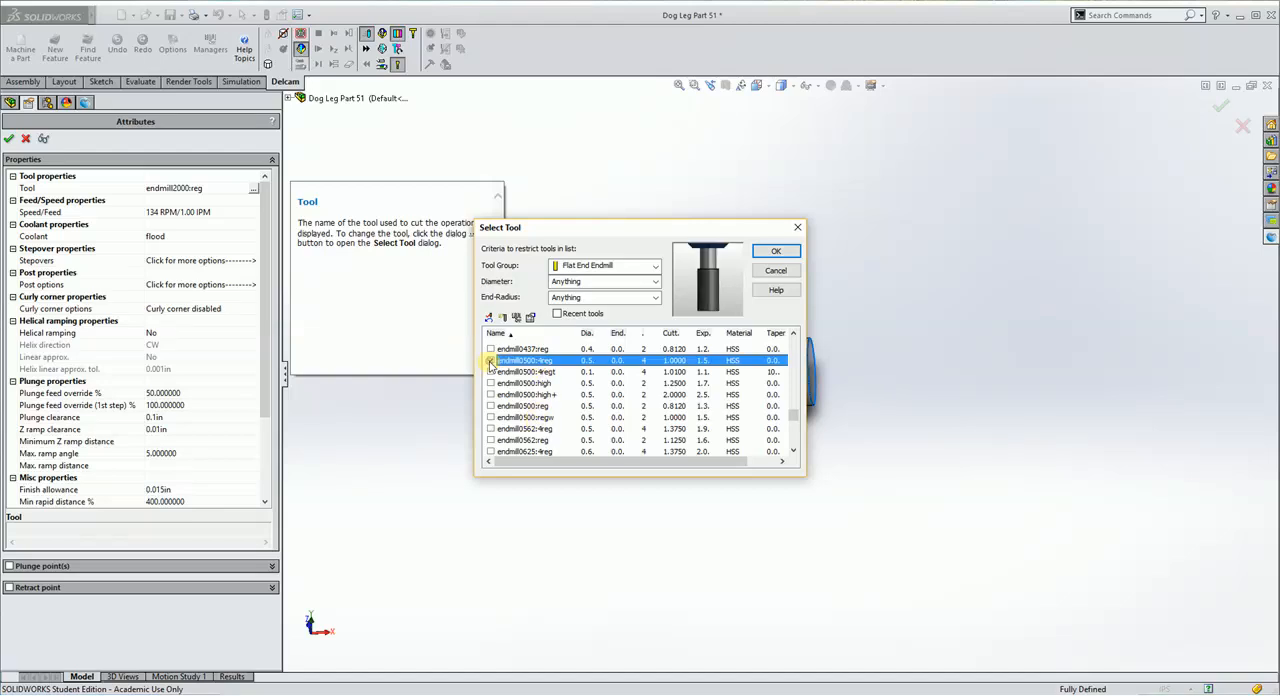
{"action": "left_click", "coordinate": [776, 251]}
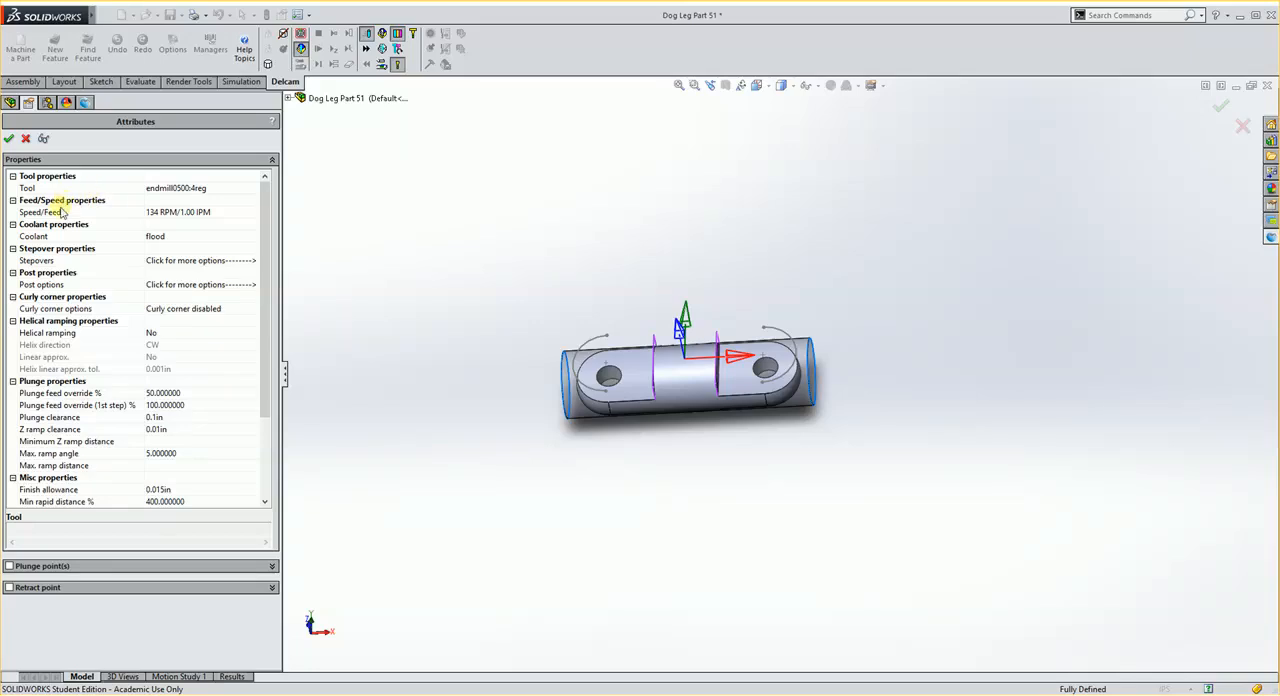
{"action": "mouse_move", "coordinate": [55, 211]}
{"action": "left_click", "coordinate": [10, 139]}
{"action": "double_click", "coordinate": [63, 186]}
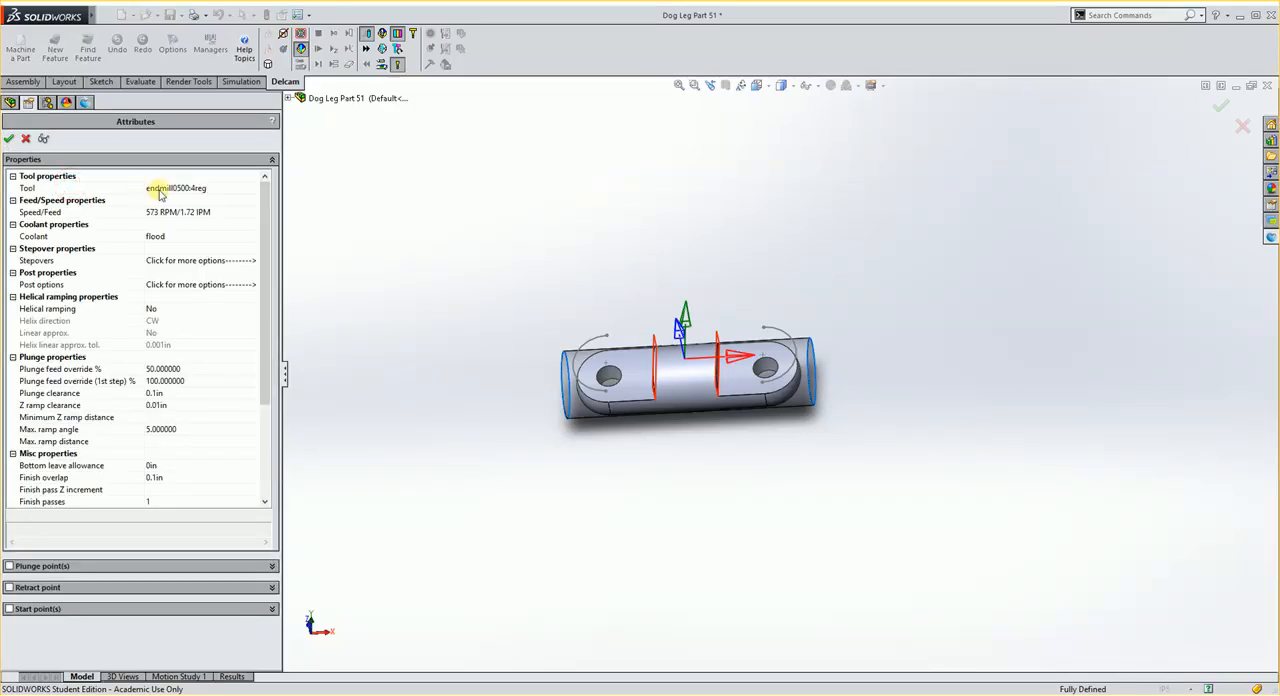
{"action": "left_click", "coordinate": [10, 139]}
Step: Rerun the side milling simulation with the smaller endmill, examine both milled flats, and clear it
{"action": "middle_click_drag", "start_coordinate": [543, 374], "coordinate": [554, 259]}
{"action": "left_click", "coordinate": [328, 49]}
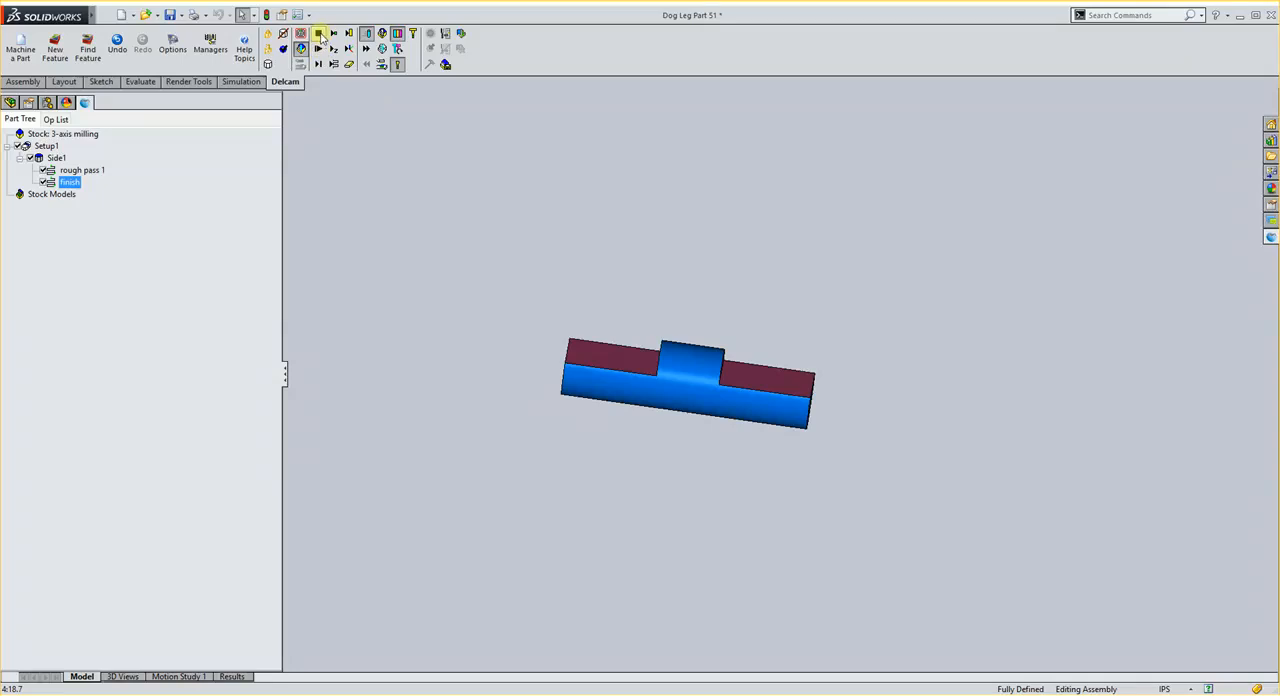
{"action": "left_click", "coordinate": [320, 36]}
{"action": "left_click", "coordinate": [321, 67]}
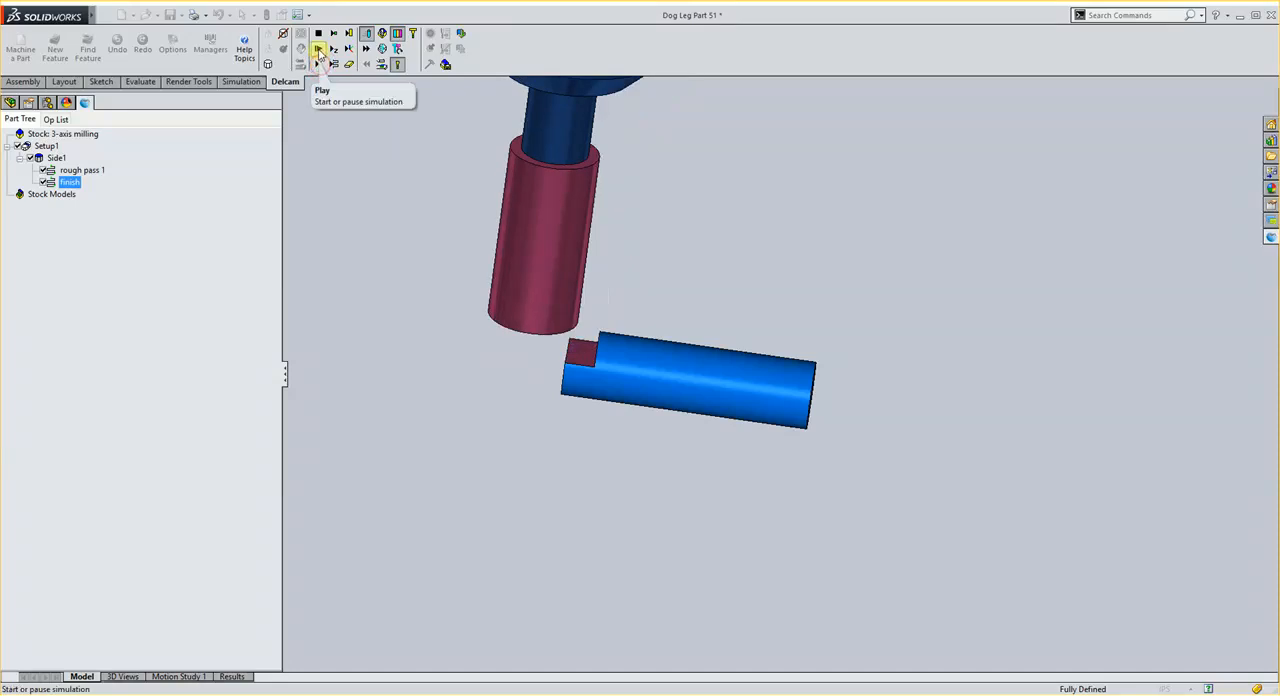
{"action": "left_click", "coordinate": [320, 66]}
{"action": "middle_click_drag", "start_coordinate": [587, 375], "coordinate": [568, 357]}
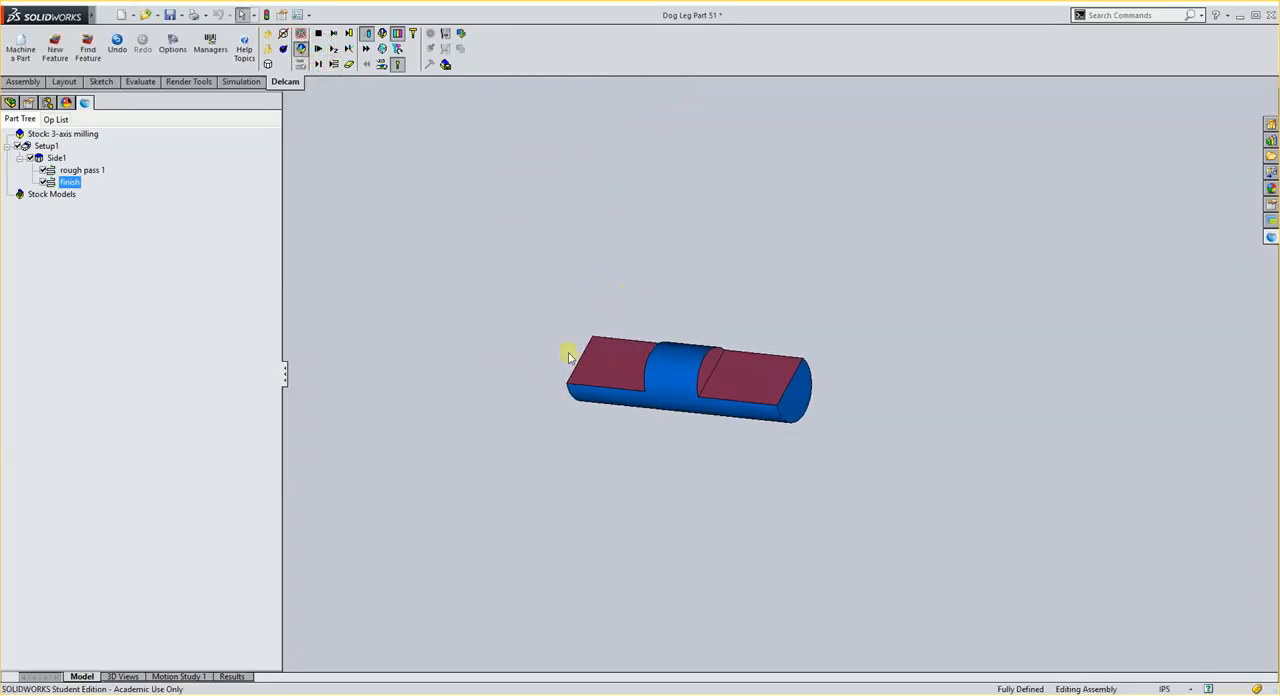
{"action": "left_click", "coordinate": [318, 34]}
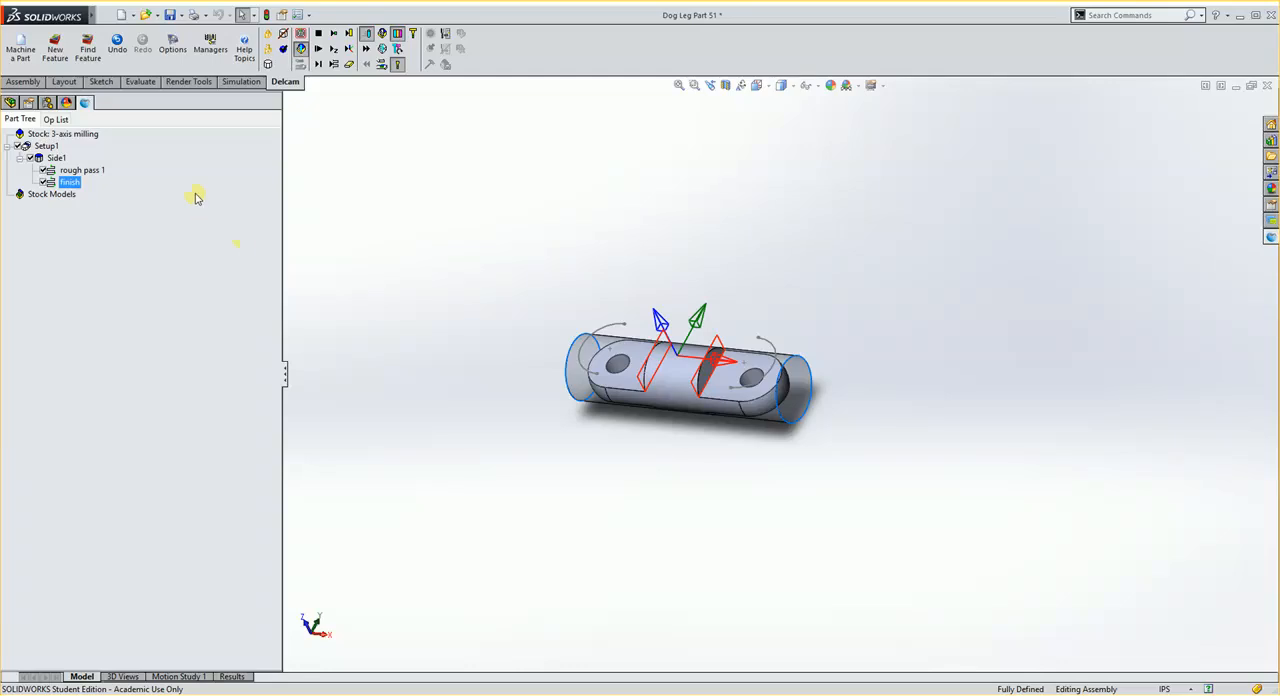
Step: Start a new plain Hole feature and take its diameter from the bore in the lug at the -X end
{"action": "left_click", "coordinate": [55, 46]}
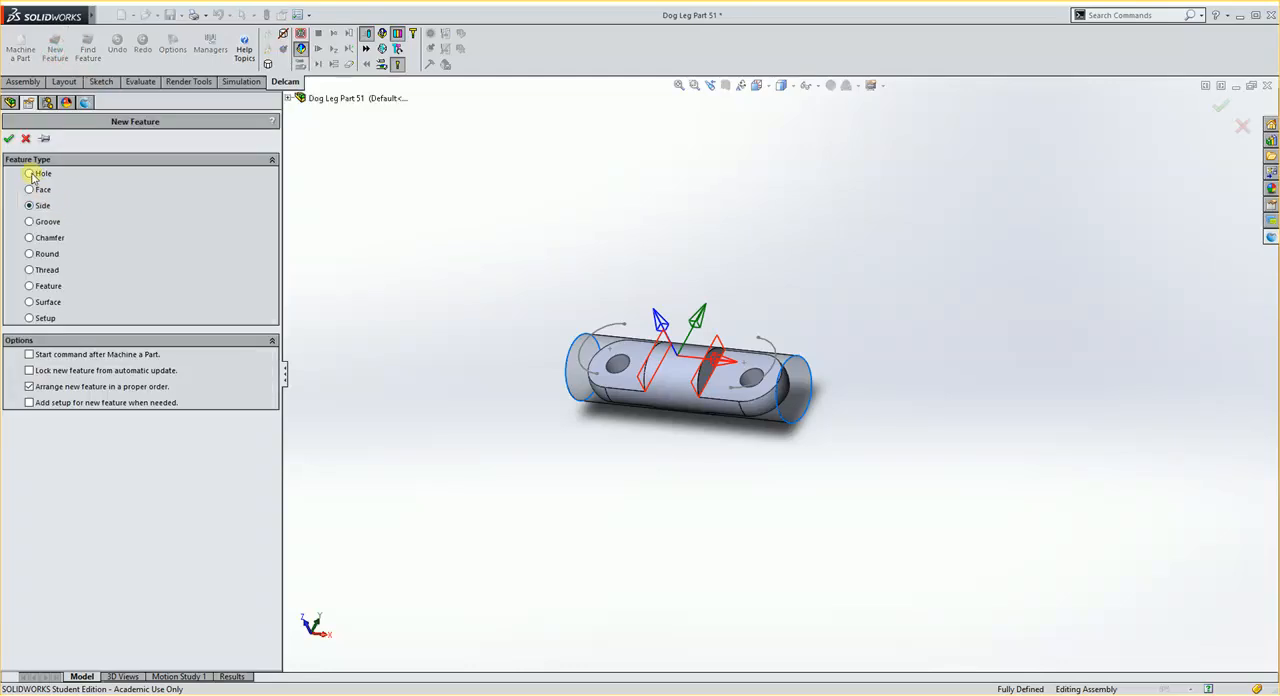
{"action": "left_click", "coordinate": [8, 138]}
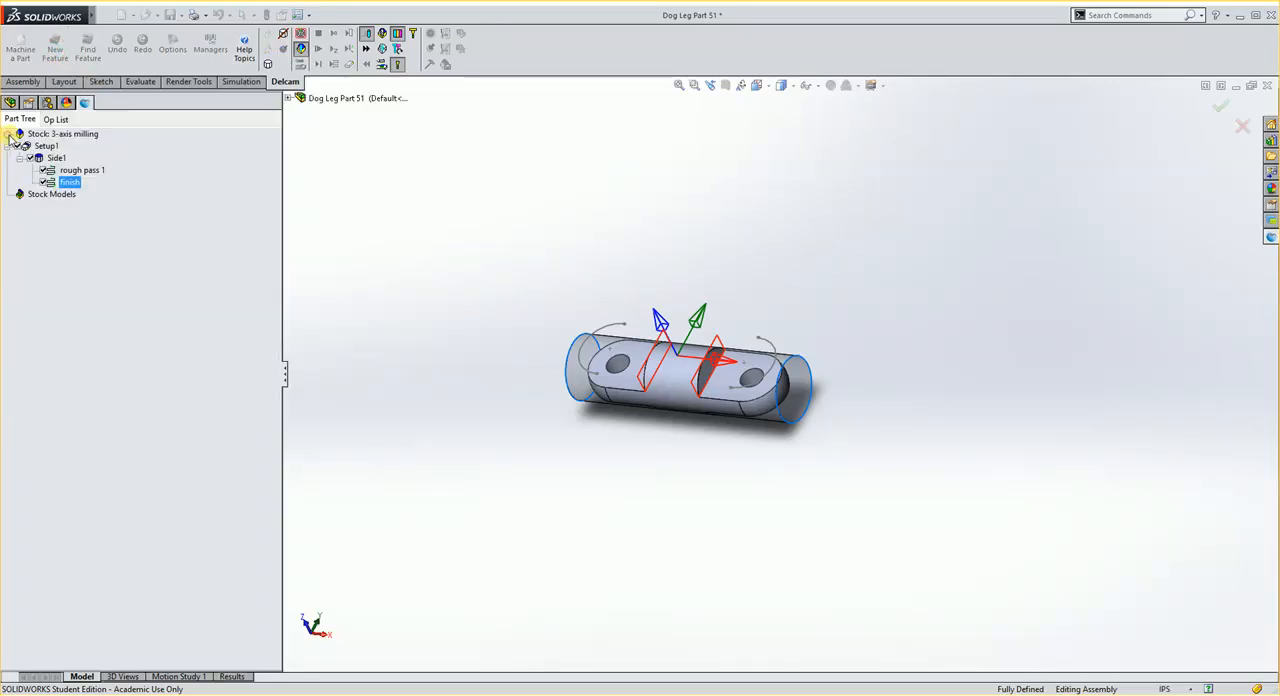
{"action": "left_click", "coordinate": [620, 368]}
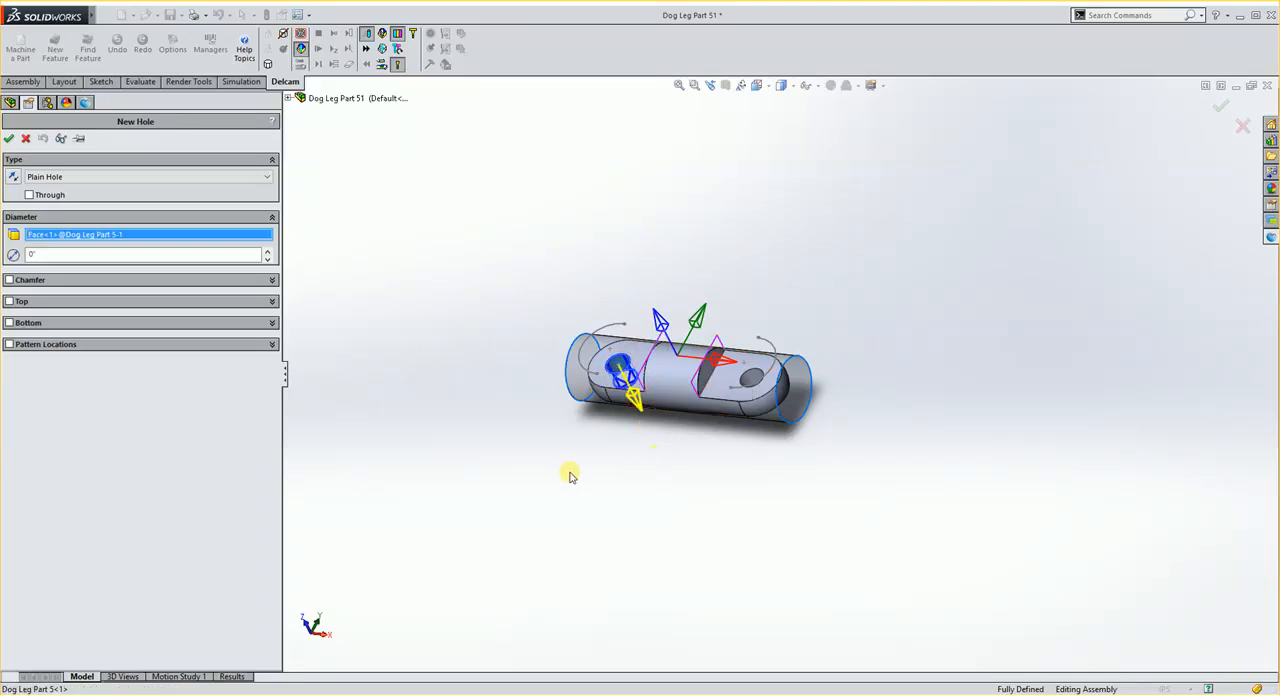
{"action": "middle_click_drag", "start_coordinate": [569, 476], "coordinate": [597, 471]}
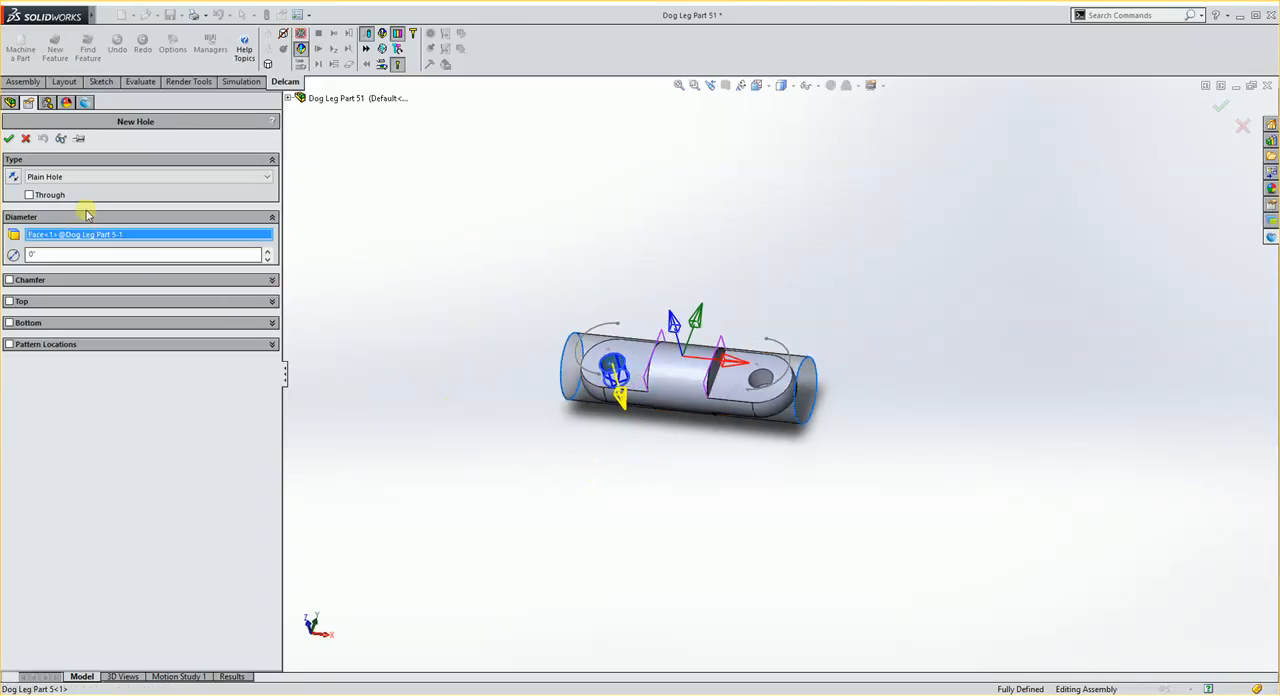
Step: Set the hole's bottom from the underside face of the -X lug with a 1/16" offset distance, and create the feature
{"action": "left_click", "coordinate": [10, 323]}
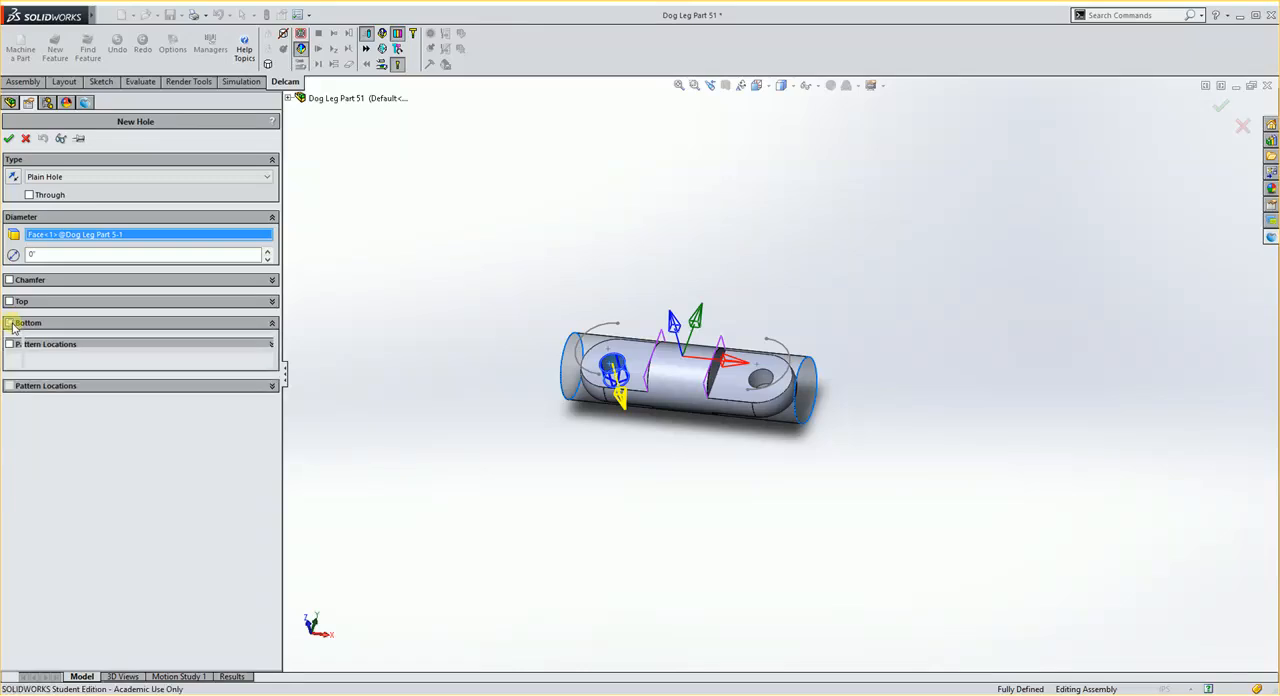
{"action": "middle_click_drag", "start_coordinate": [737, 503], "coordinate": [774, 333]}
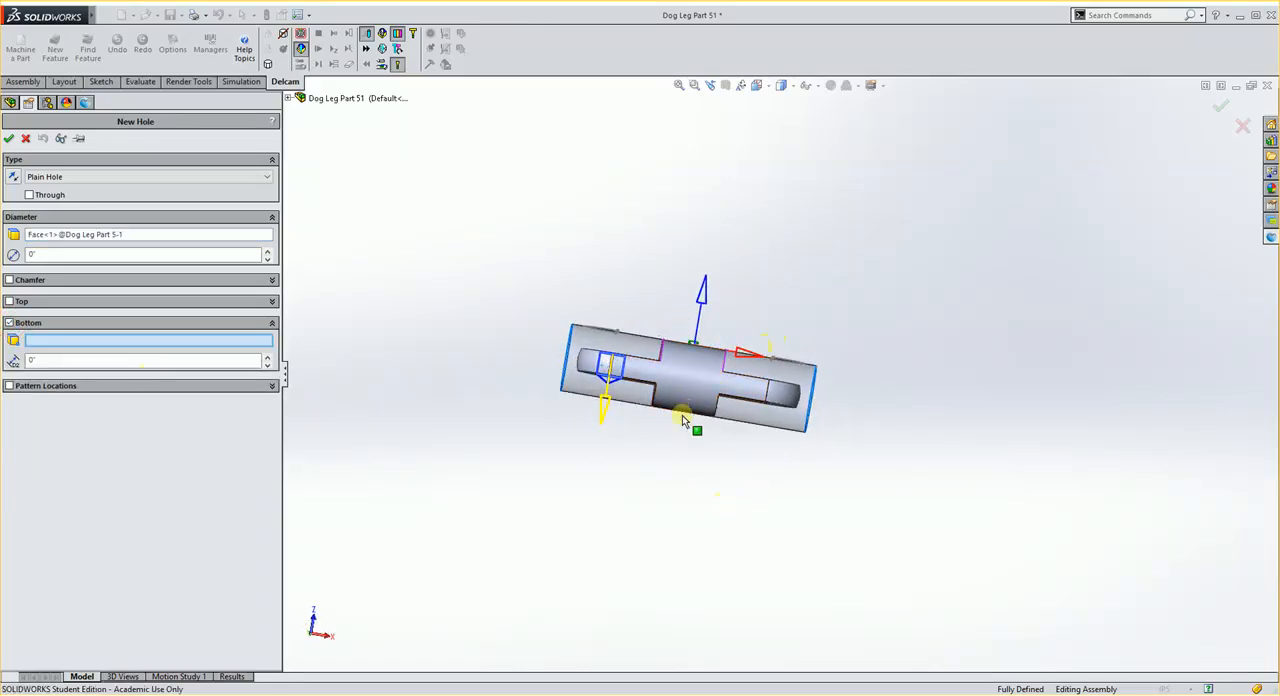
{"action": "scroll", "coordinate": [689, 410], "scroll_direction": "down", "scroll_amount": 2}
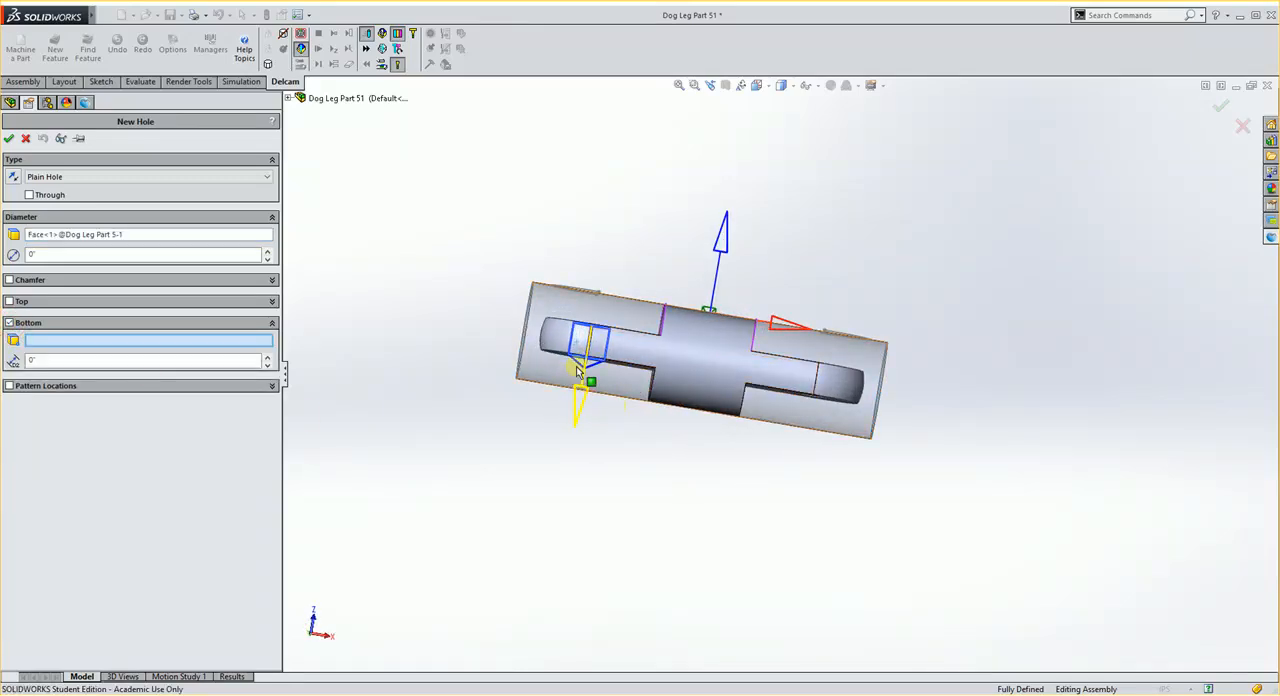
{"action": "middle_click_drag", "start_coordinate": [618, 400], "coordinate": [634, 372]}
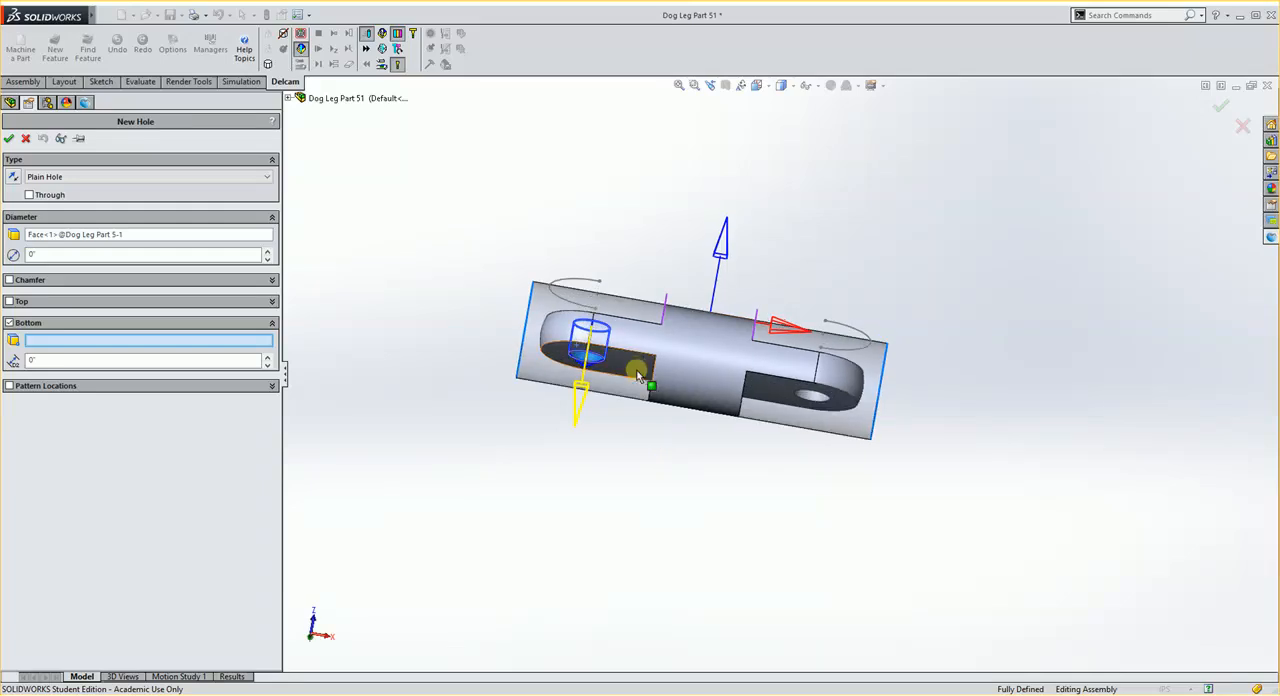
{"action": "left_click", "coordinate": [636, 368]}
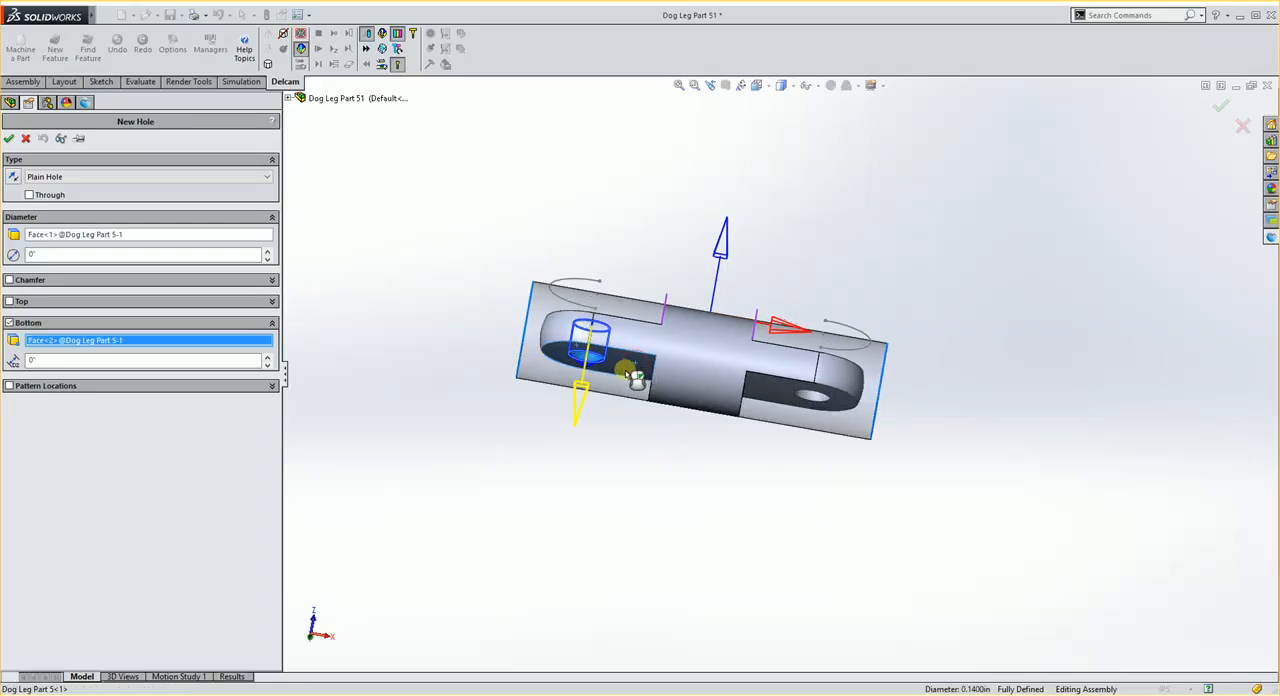
{"action": "left_click", "coordinate": [83, 360]}
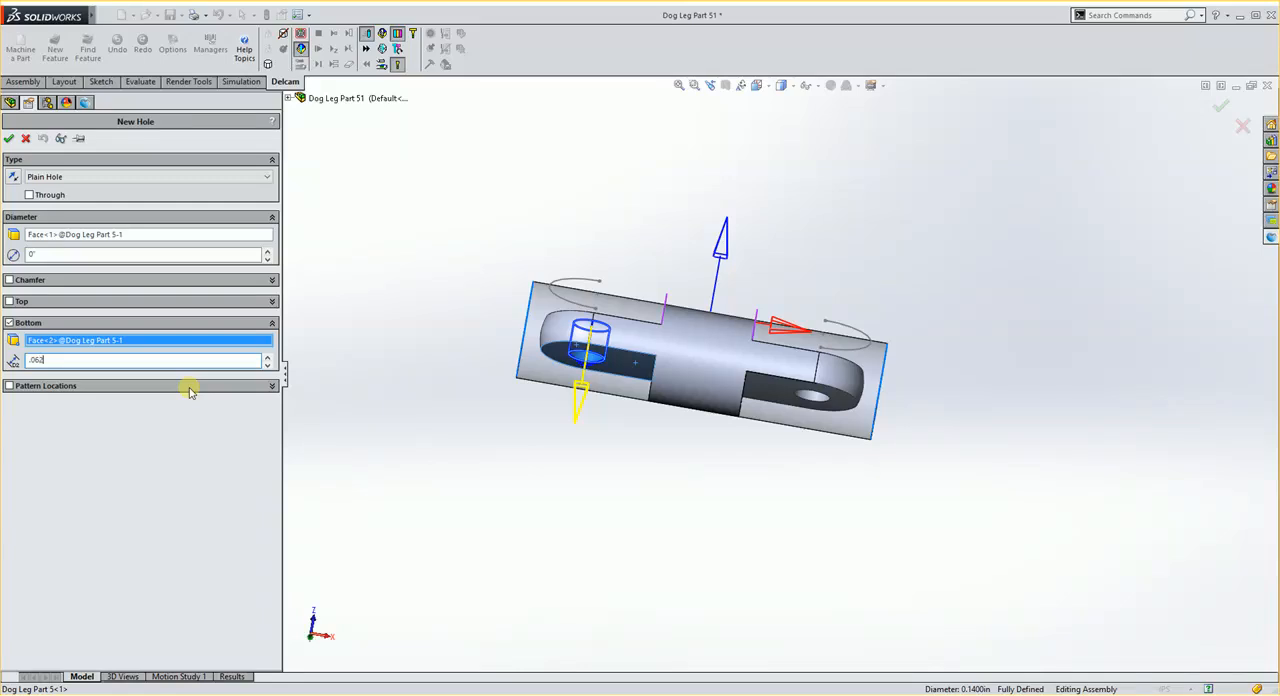
{"action": "middle_click_drag", "start_coordinate": [538, 408], "coordinate": [631, 448]}
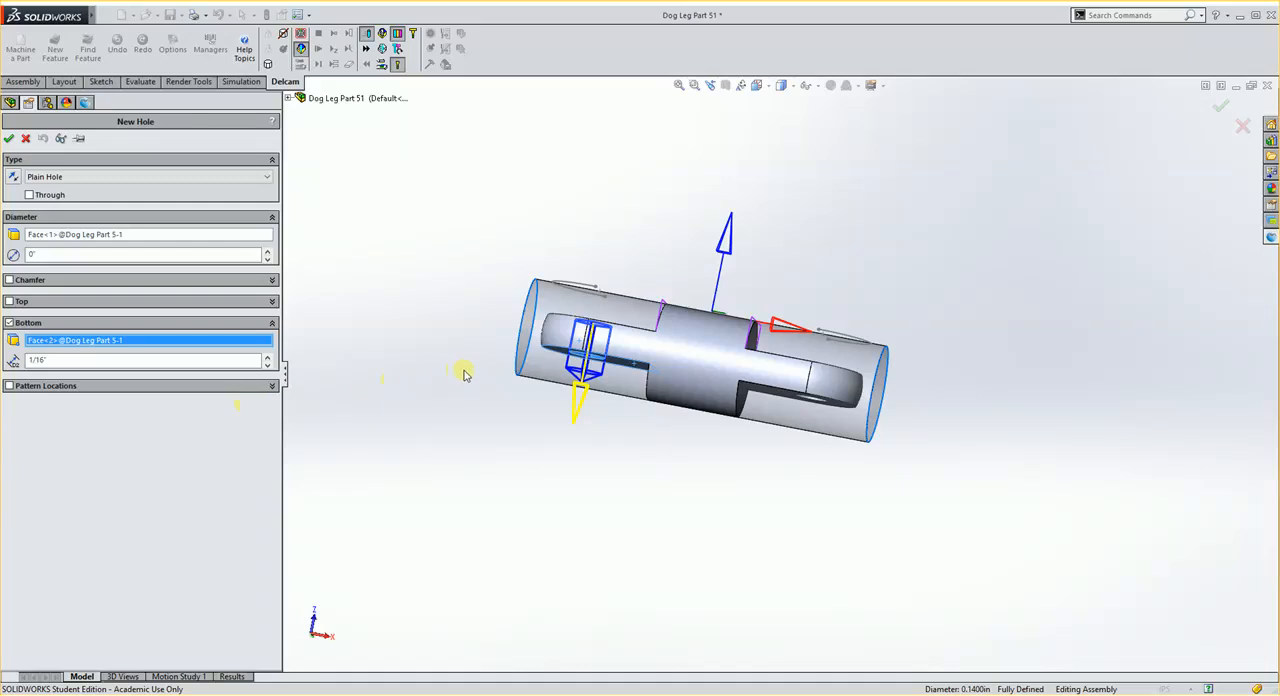
{"action": "middle_click_drag", "start_coordinate": [464, 374], "coordinate": [477, 349]}
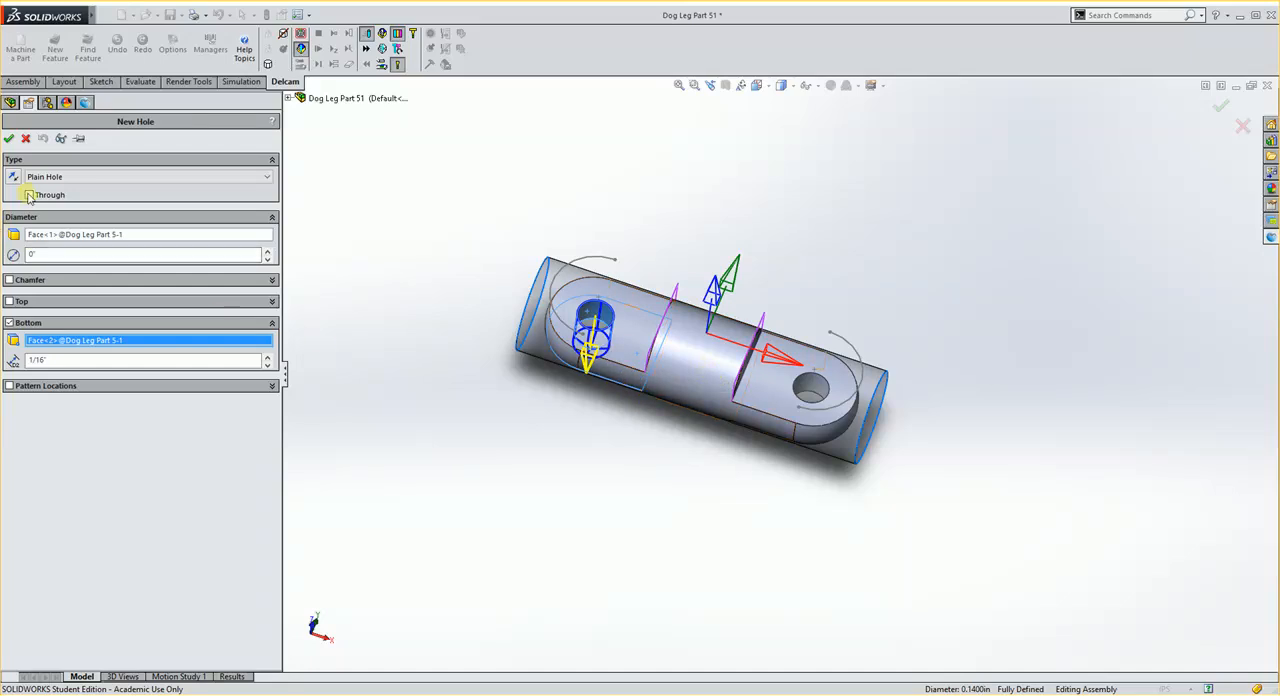
{"action": "left_click", "coordinate": [8, 138]}
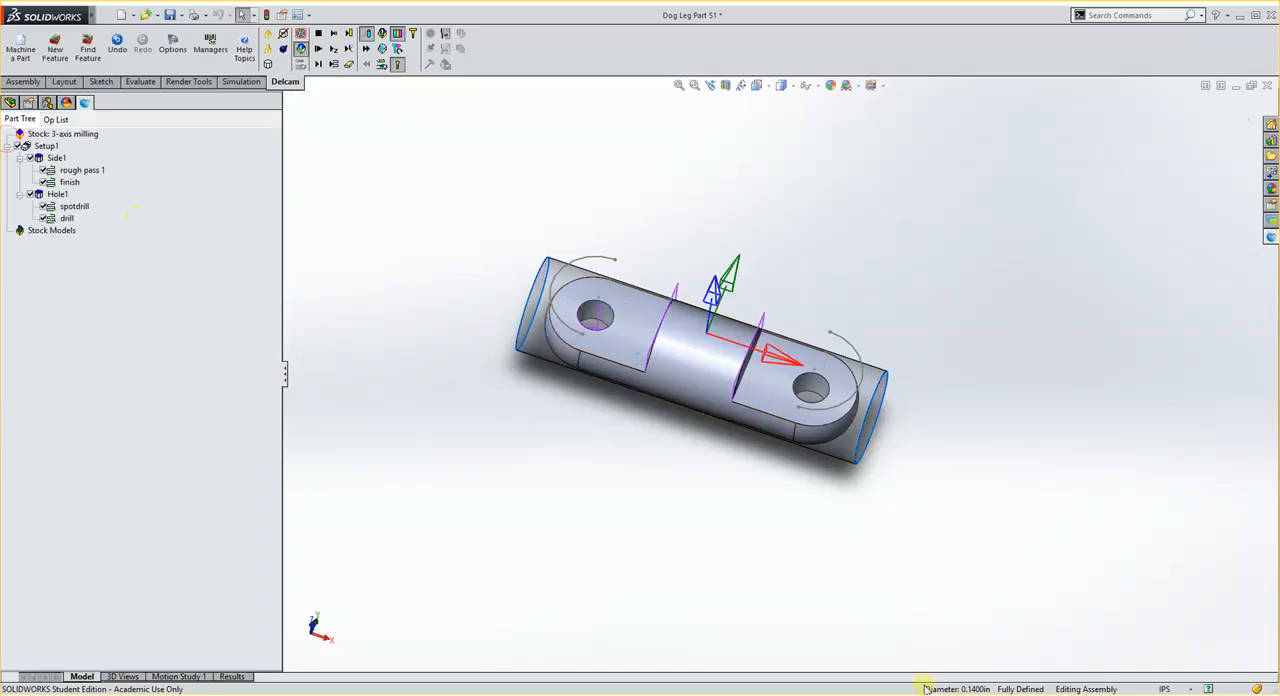
{"action": "left_click", "coordinate": [1132, 694]}
{"action": "left_click", "coordinate": [1093, 684]}
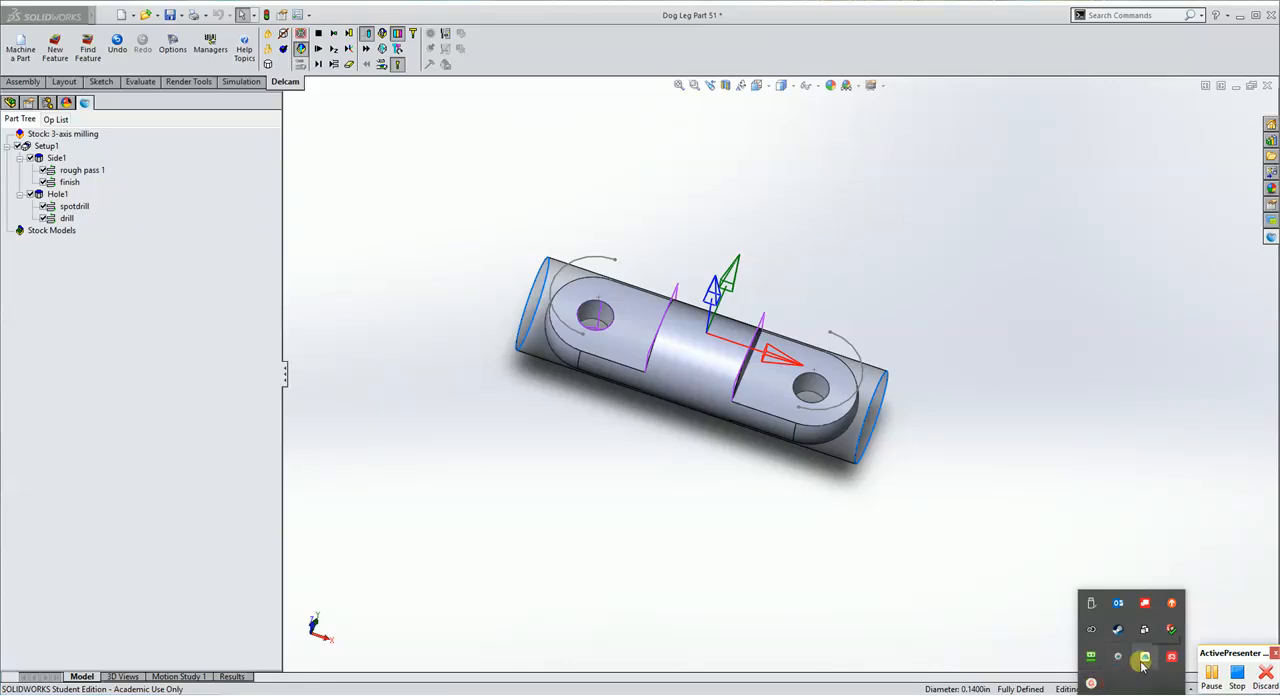
{"action": "left_click", "coordinate": [1222, 678]}
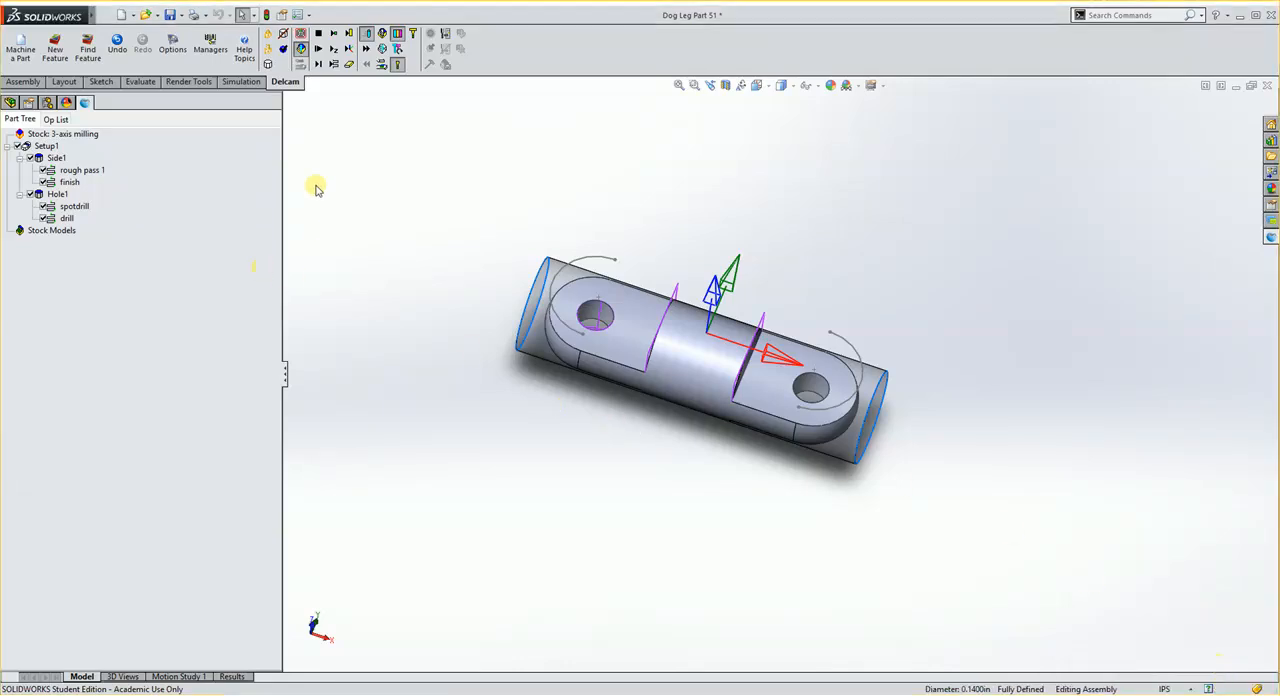
Step: Simulate the side milling with the first drilled hole, inspect the cut bore, and clear the simulation
{"action": "left_click", "coordinate": [318, 48]}
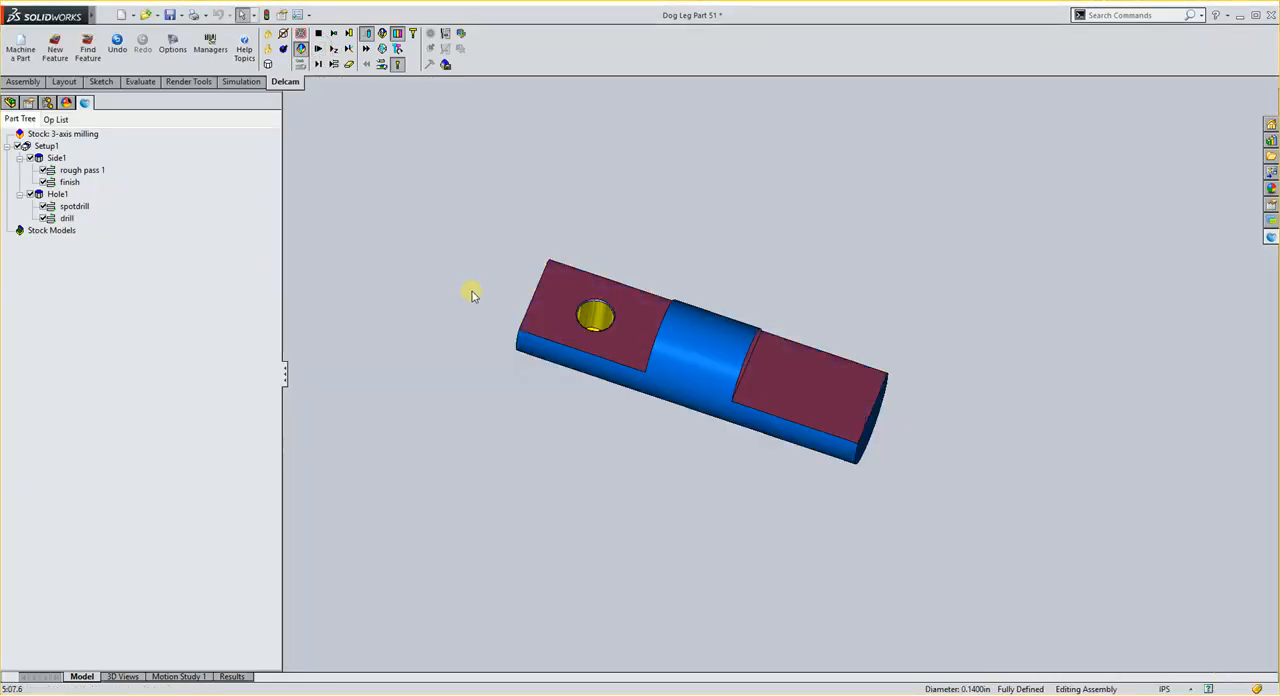
{"action": "middle_click_drag", "start_coordinate": [469, 288], "coordinate": [573, 328]}
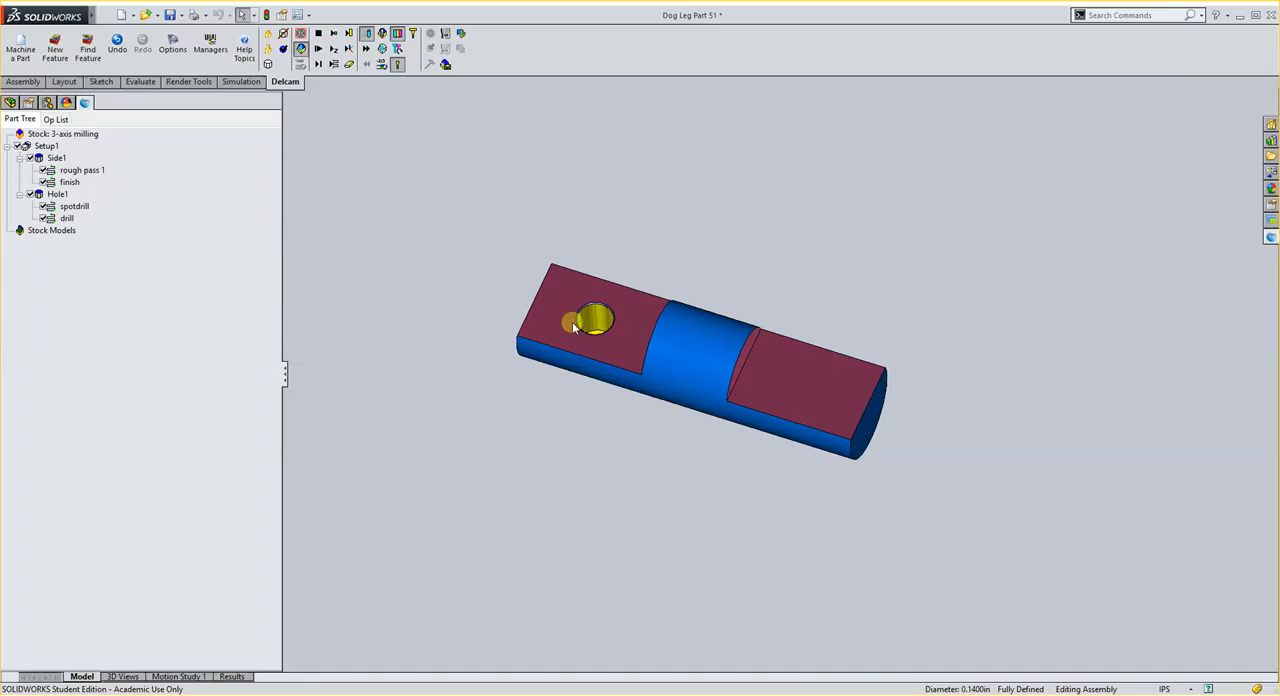
{"action": "left_click", "coordinate": [318, 33]}
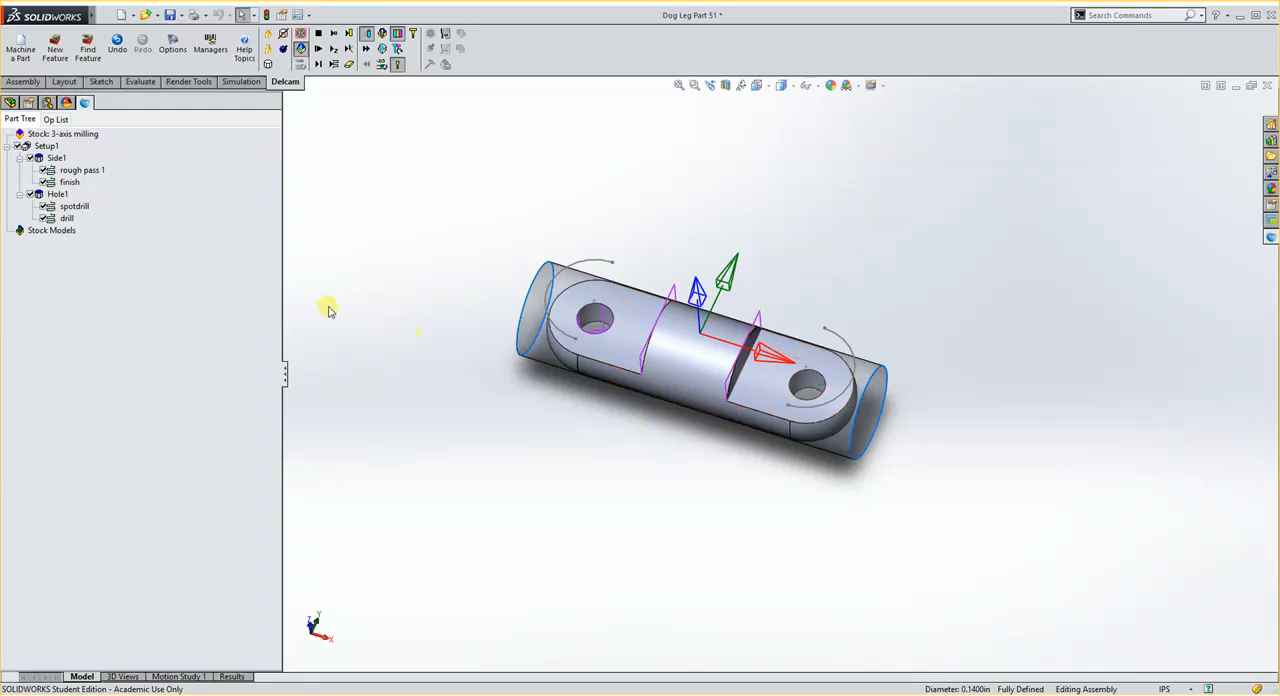
Step: Start another plain Hole feature and take its diameter from the bore in the lug at the +X end
{"action": "left_click", "coordinate": [55, 47]}
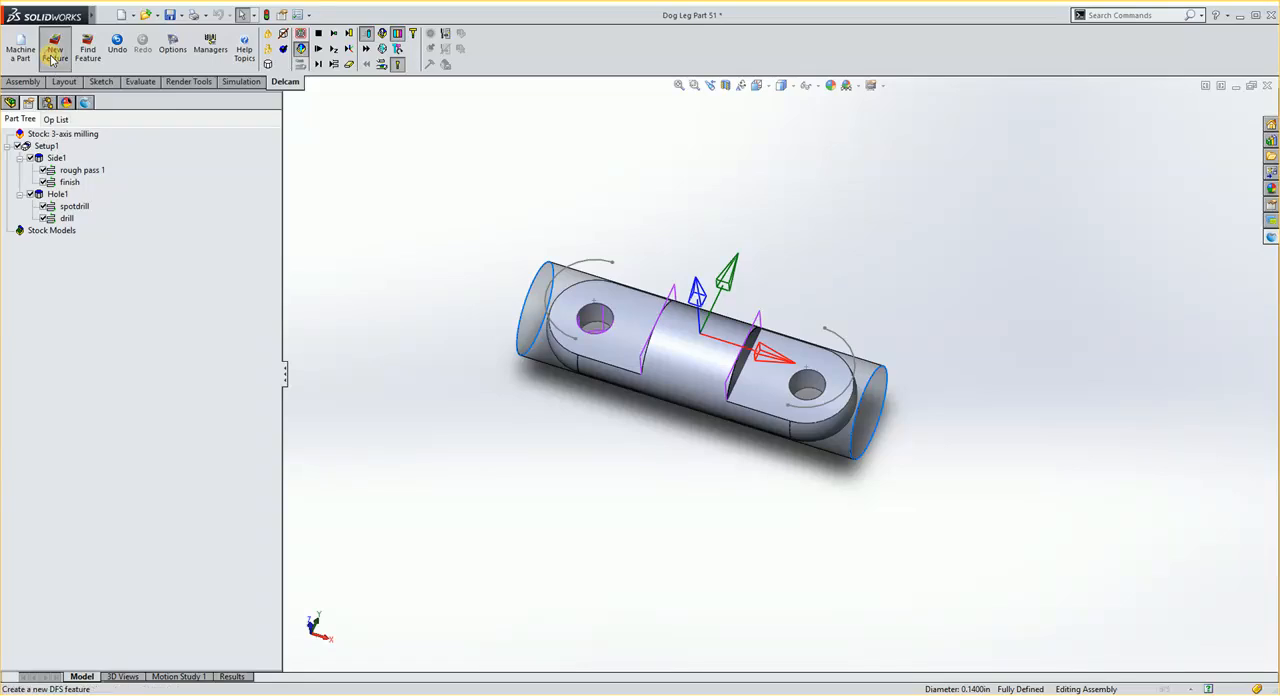
{"action": "left_click", "coordinate": [9, 139]}
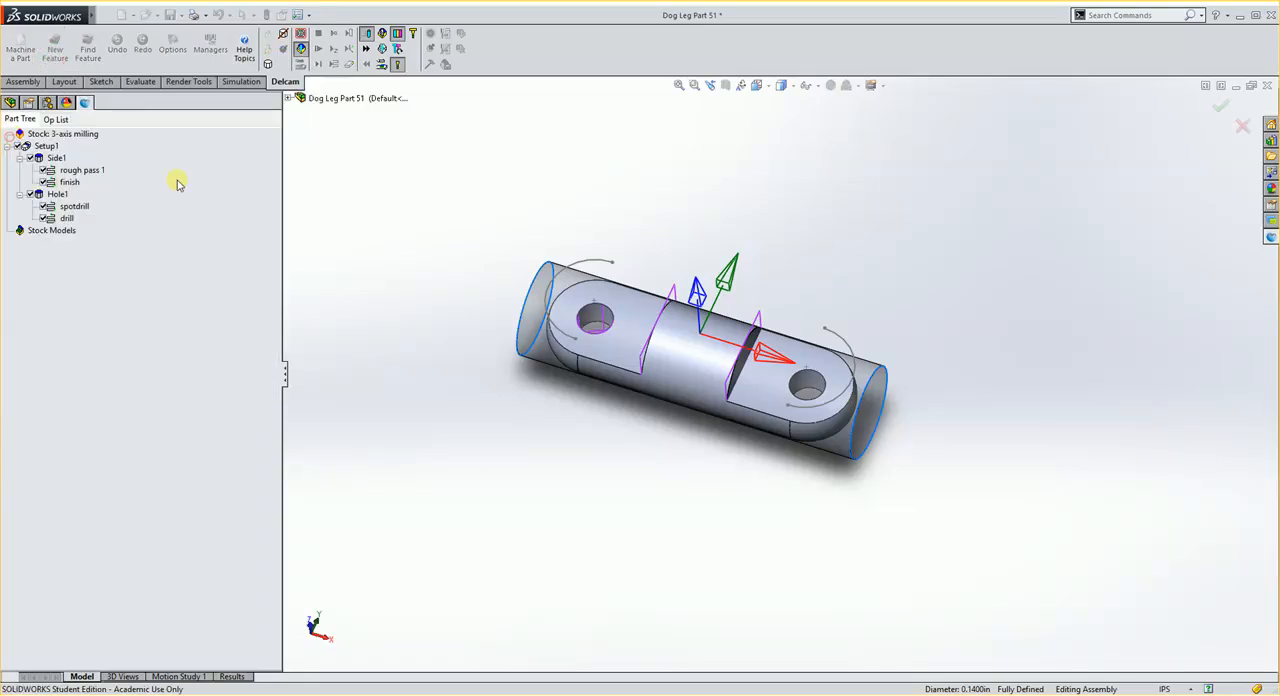
{"action": "left_click", "coordinate": [808, 385]}
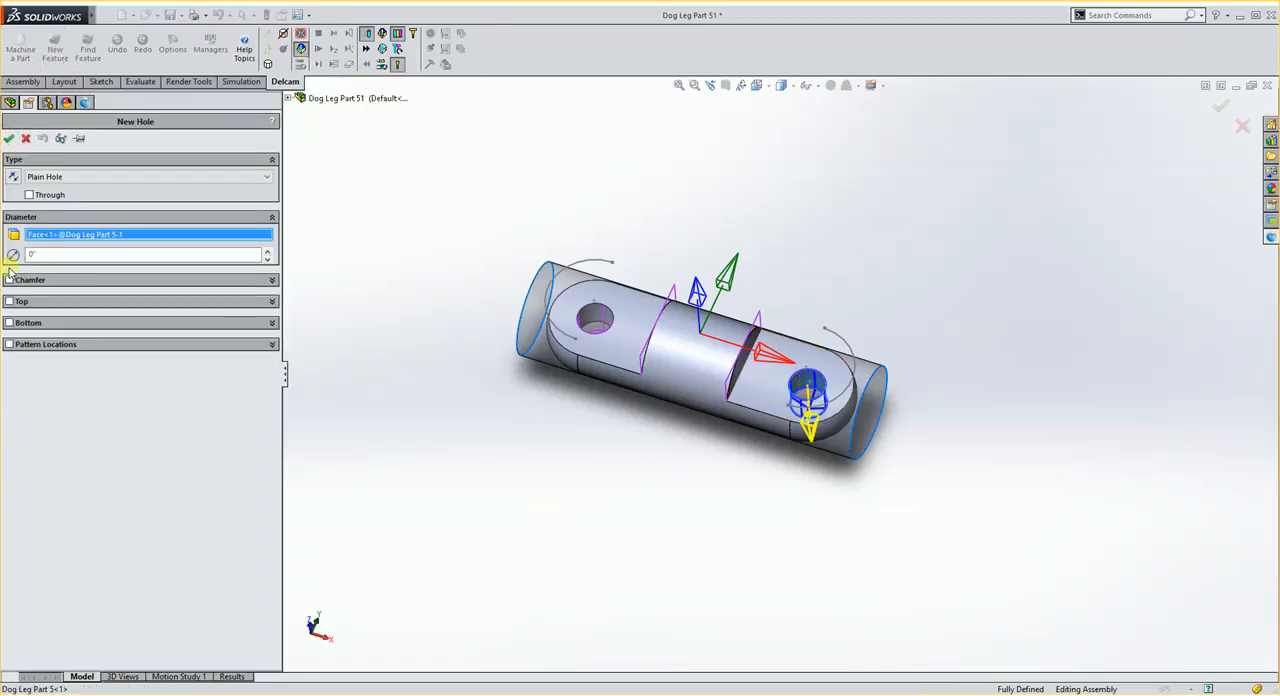
Step: Define the second hole's bottom from the underside face of the +X lug with a .0625 in offset, and create the feature
{"action": "left_click", "coordinate": [10, 323]}
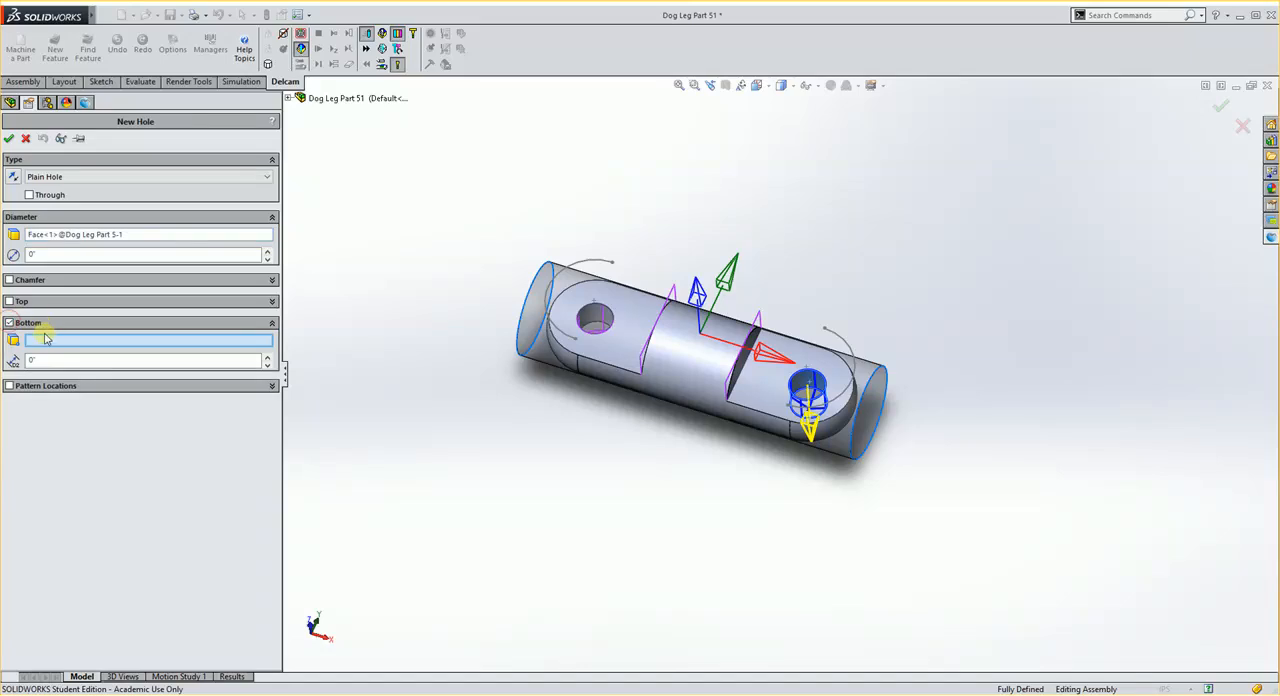
{"action": "middle_click_drag", "start_coordinate": [740, 450], "coordinate": [727, 210]}
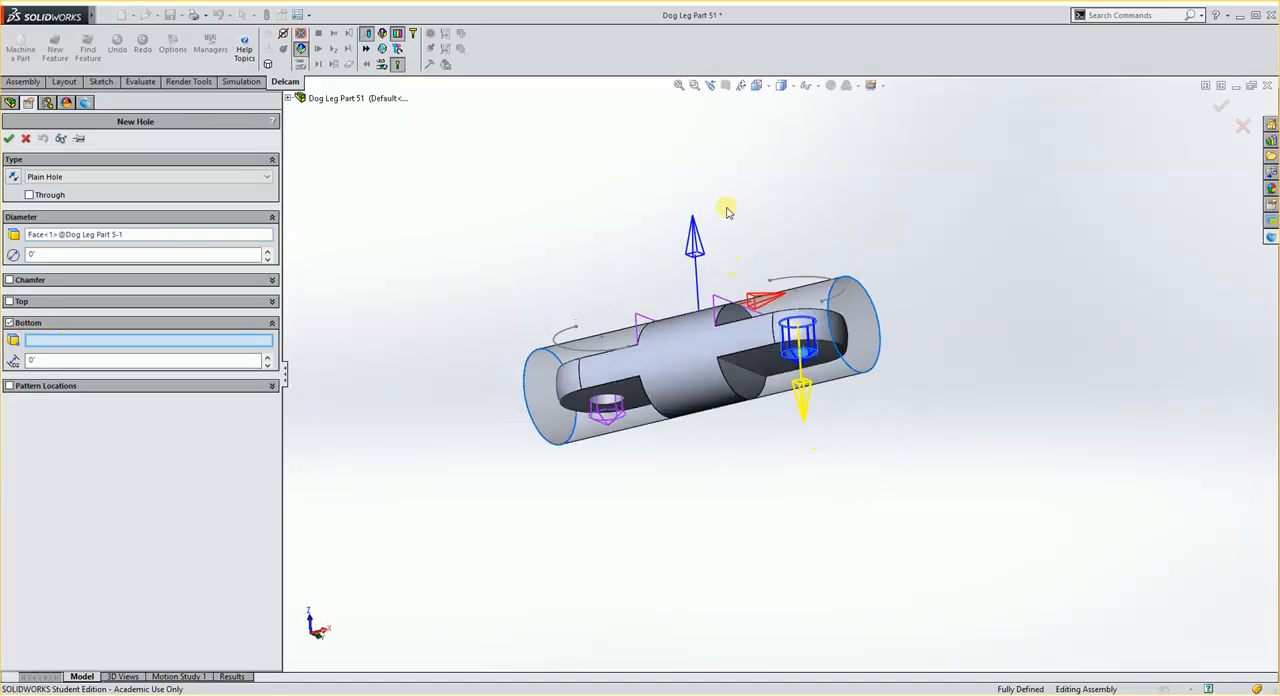
{"action": "left_click", "coordinate": [760, 365]}
{"action": "left_click", "coordinate": [186, 360]}
{"action": "key", "text": "BackSpace"}
{"action": "key", "text": "BackSpace"}
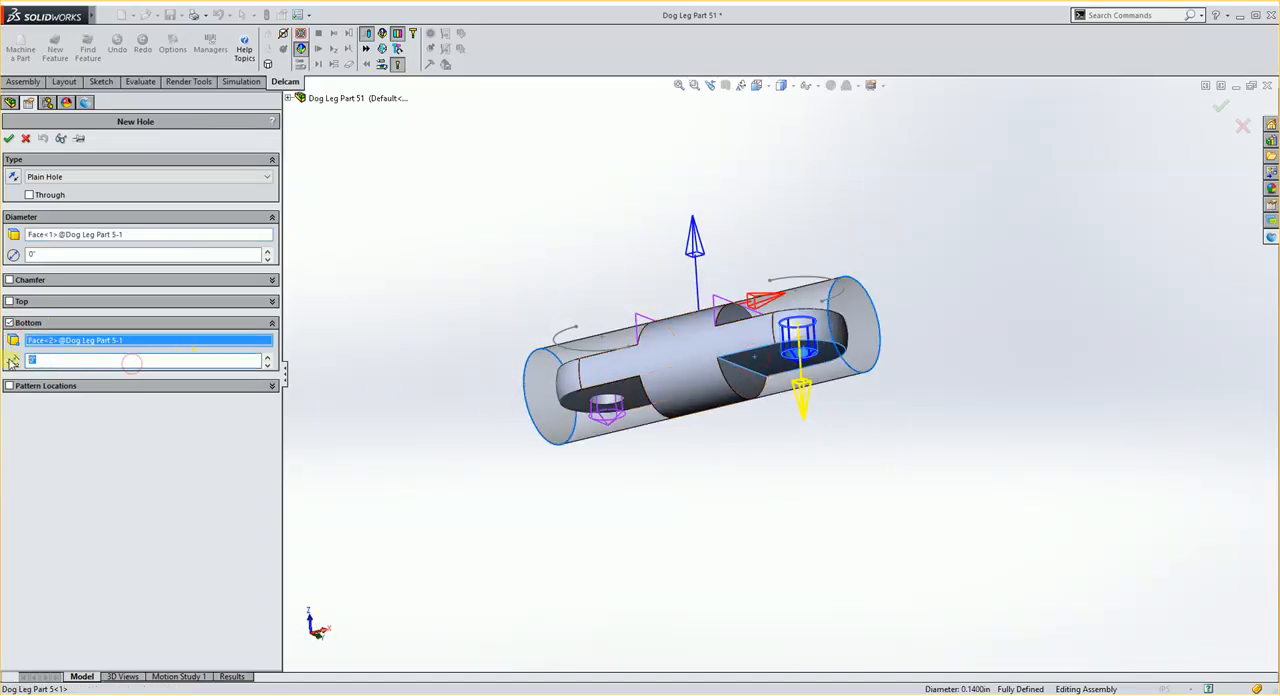
{"action": "type", "text": ".0625"}
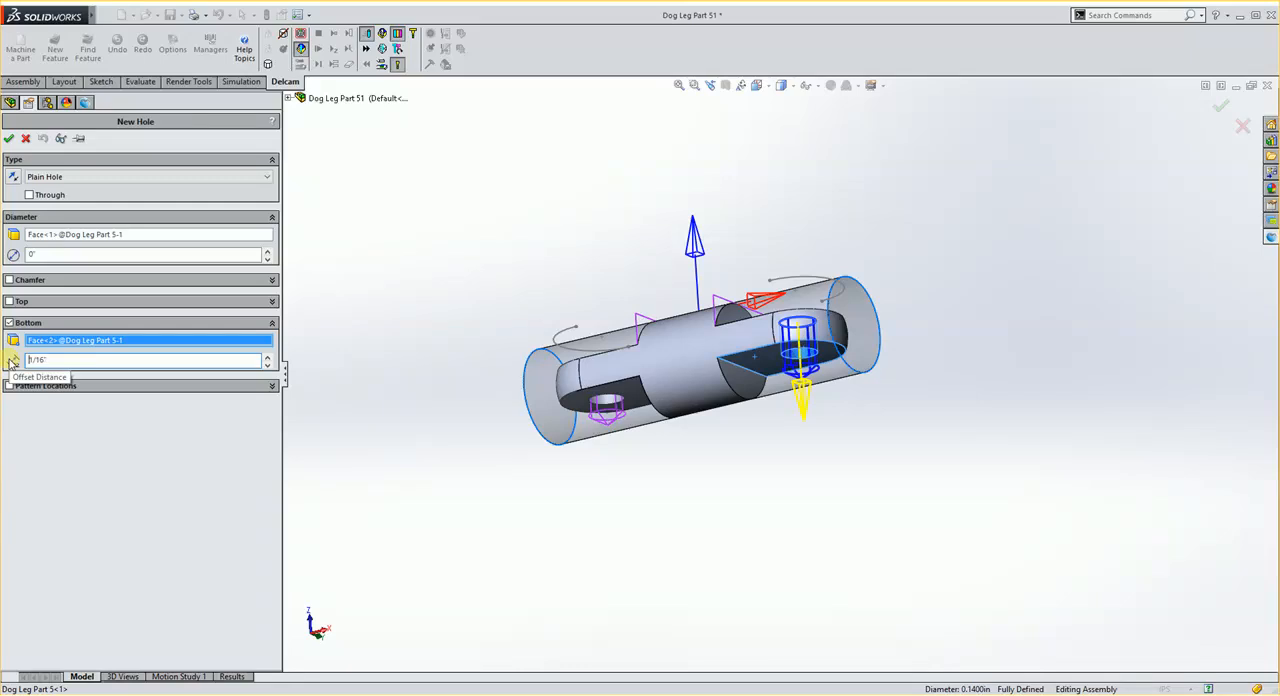
{"action": "key", "text": "Return"}
{"action": "middle_click_drag", "start_coordinate": [537, 197], "coordinate": [568, 345]}
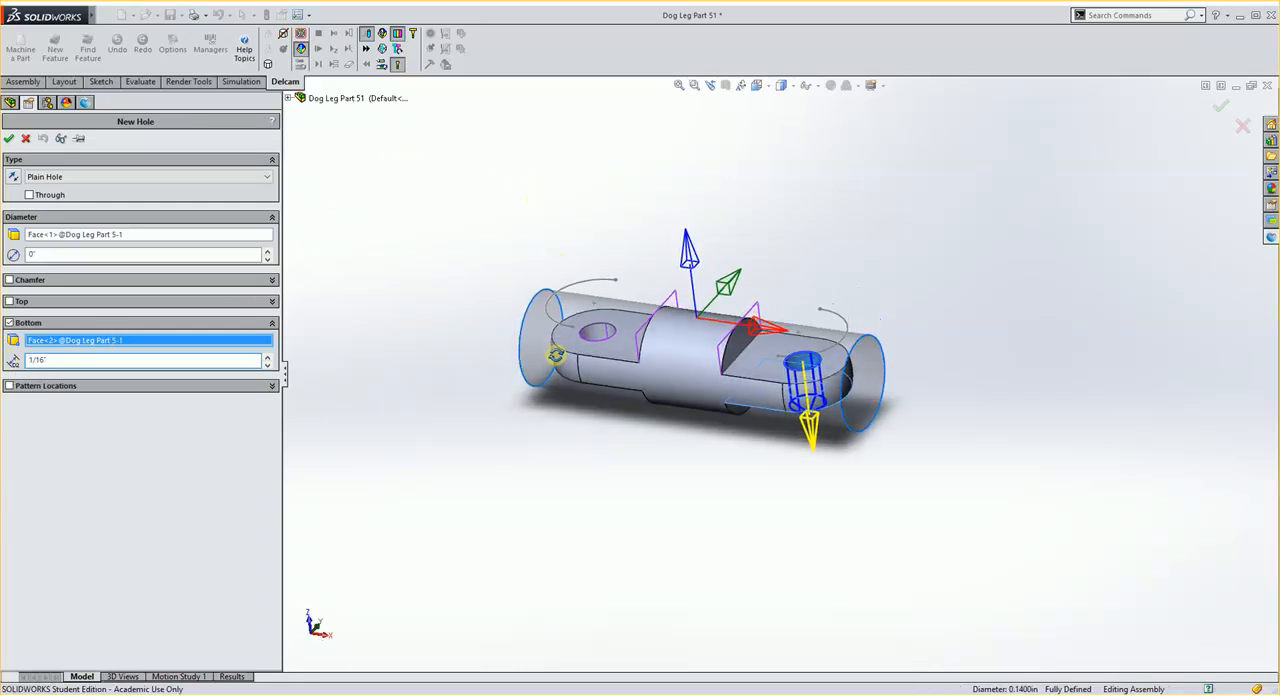
{"action": "left_click", "coordinate": [10, 141]}
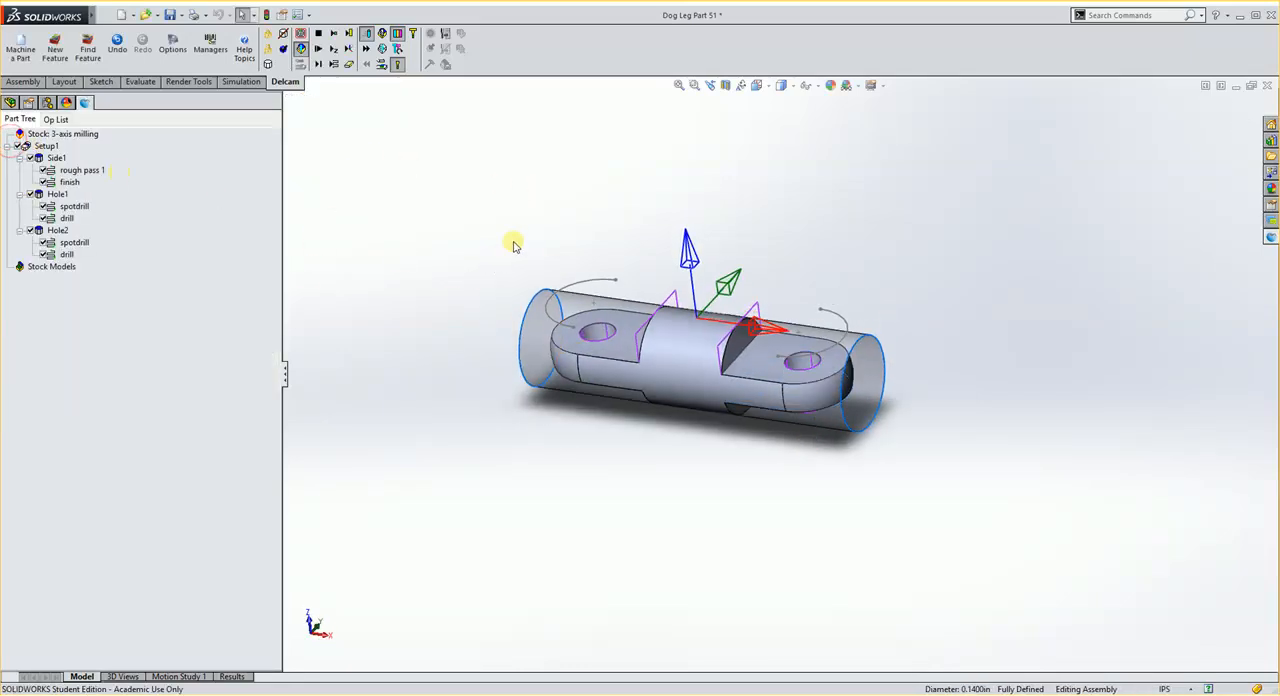
{"action": "middle_click_drag", "start_coordinate": [514, 242], "coordinate": [523, 308]}
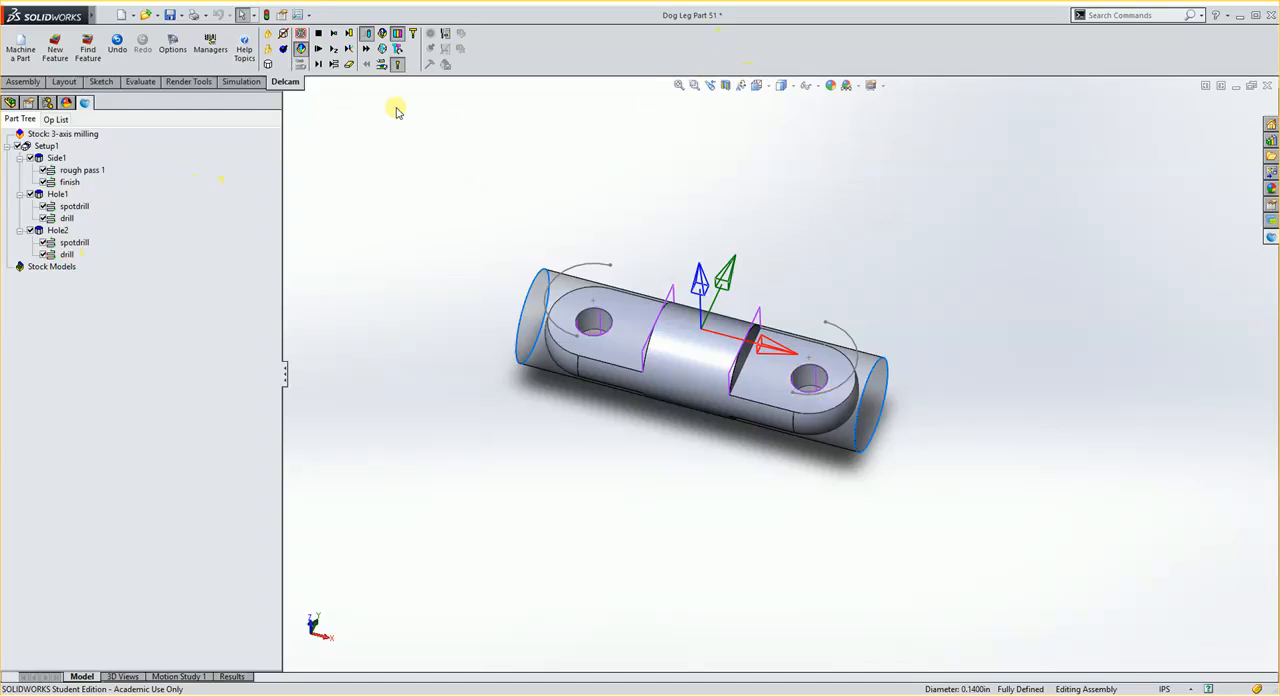
{"action": "left_click", "coordinate": [1103, 692]}
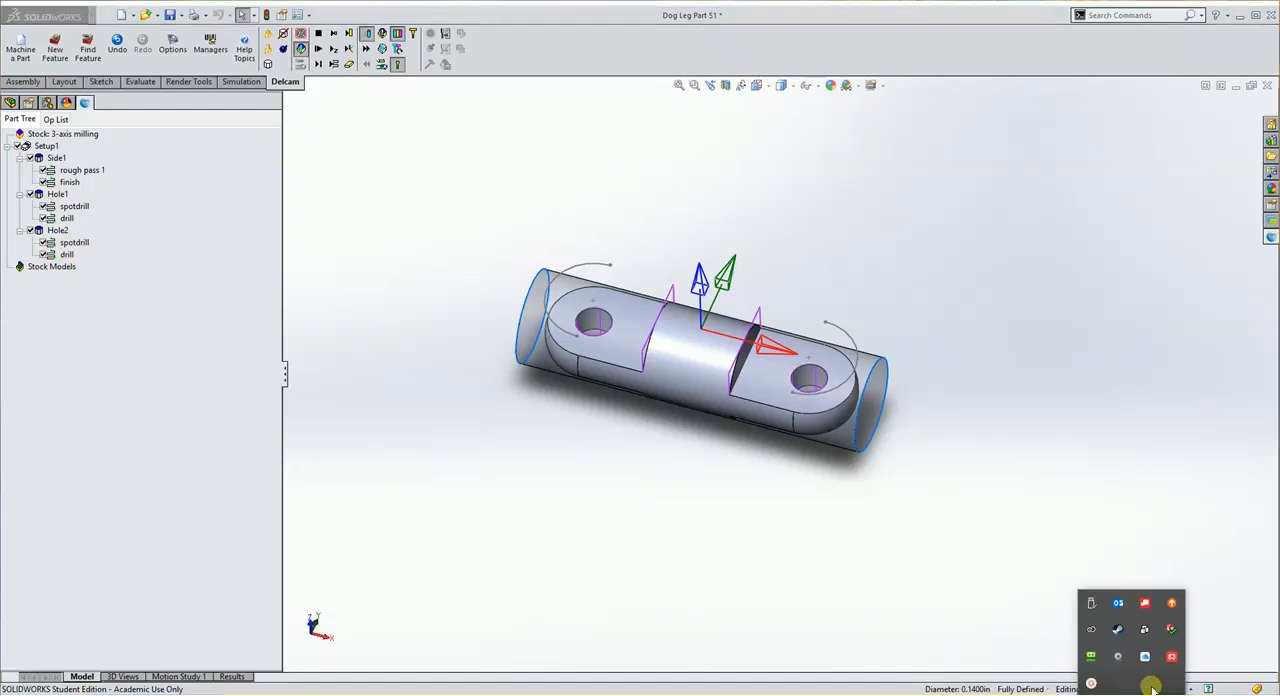
{"action": "left_click", "coordinate": [1091, 683]}
{"action": "left_click", "coordinate": [1206, 683]}
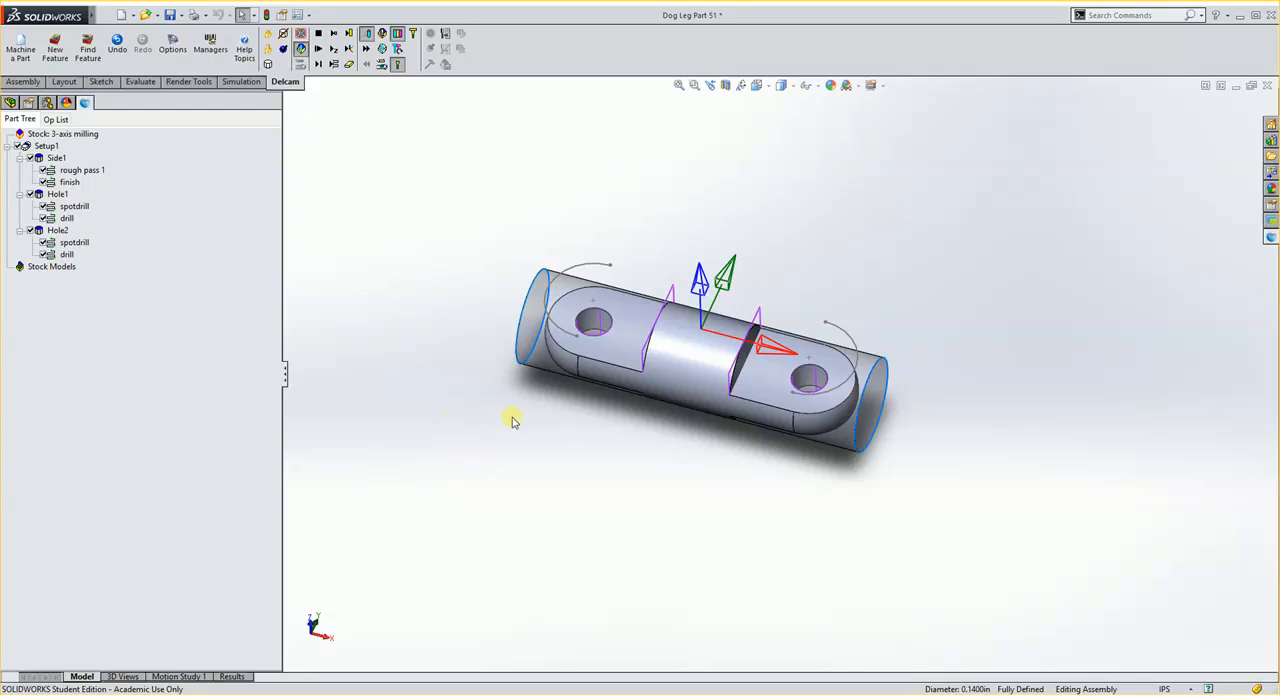
Step: Review the results' operation list for the side and both holes, checking tools, feeds, speeds and depths, and return to the model
{"action": "middle_click_drag", "start_coordinate": [511, 421], "coordinate": [609, 399]}
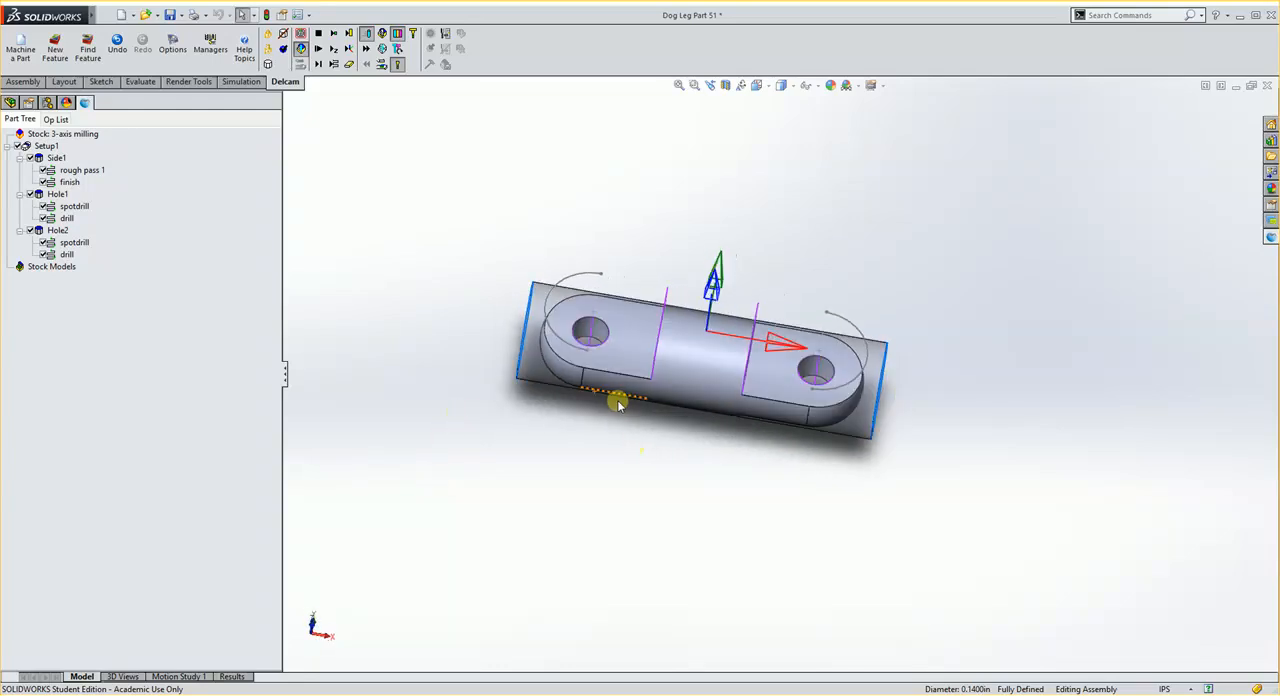
{"action": "scroll", "coordinate": [677, 374], "scroll_direction": "down", "scroll_amount": 2}
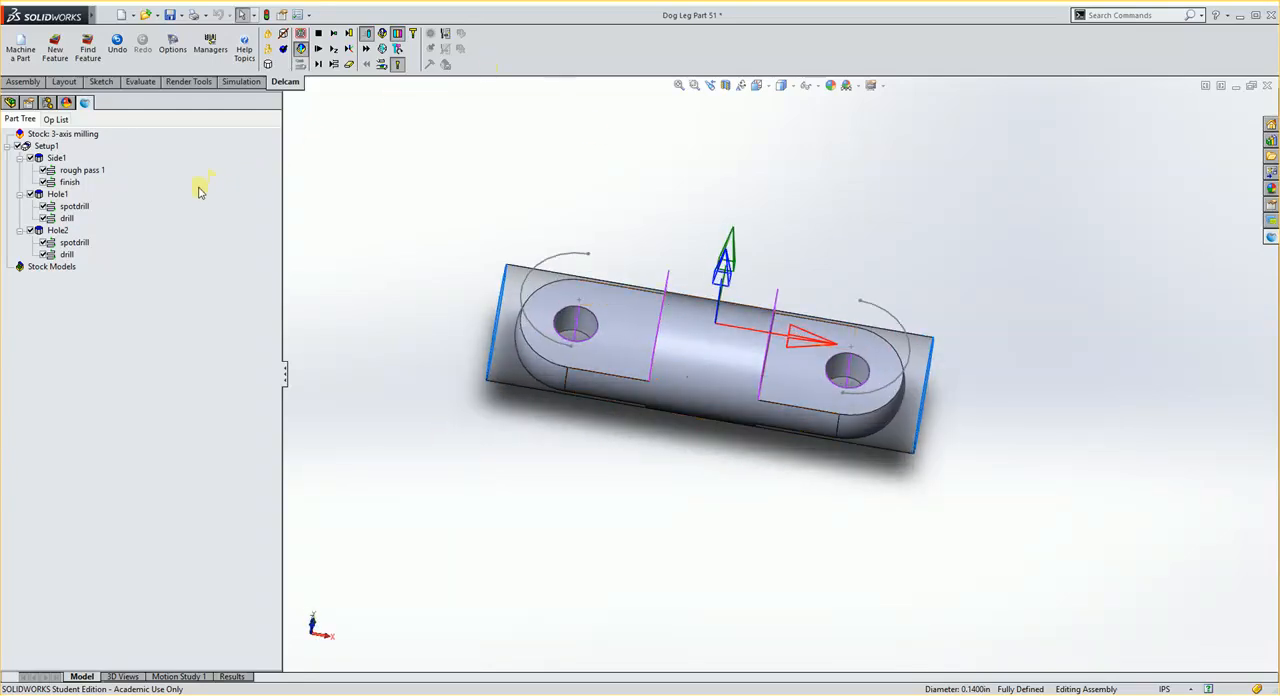
{"action": "left_click", "coordinate": [242, 677]}
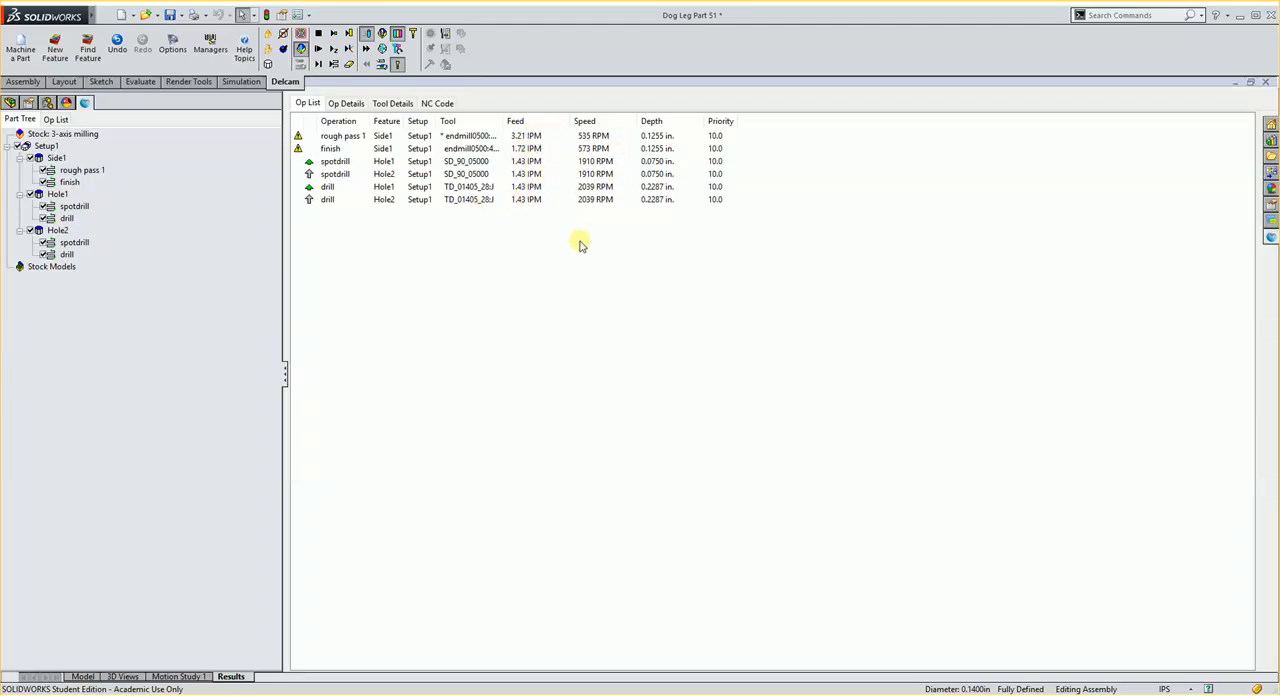
{"action": "left_click", "coordinate": [76, 677]}
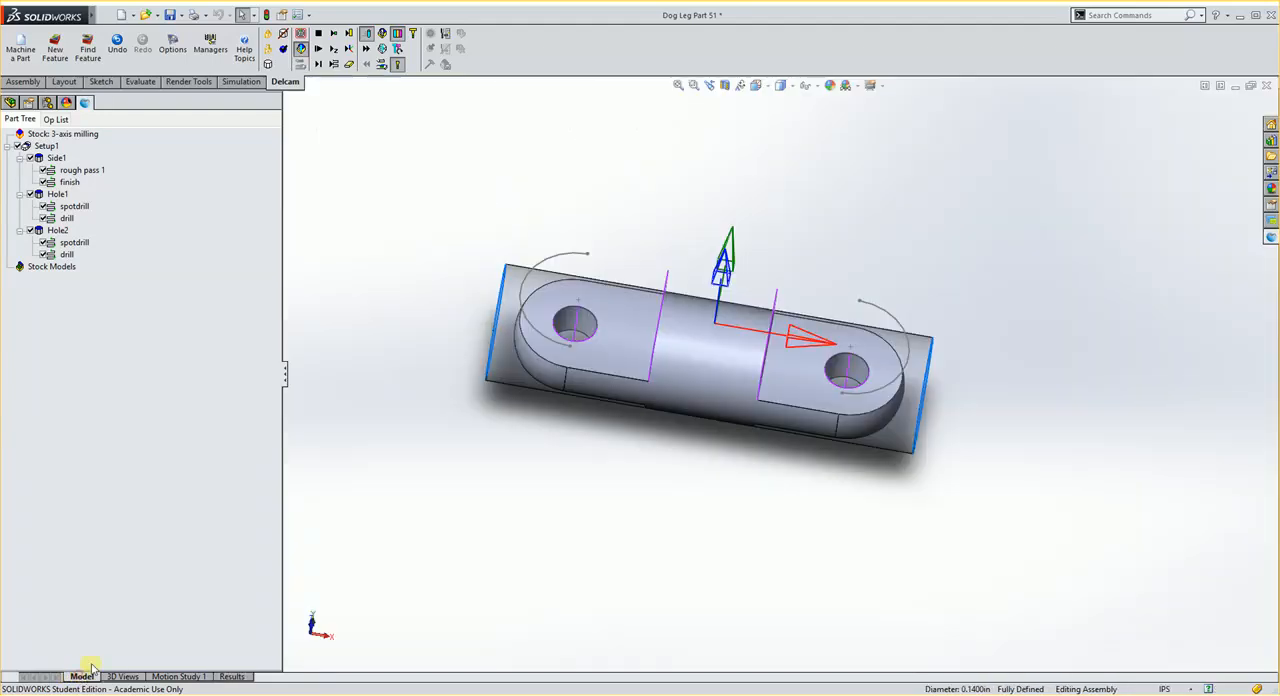
Step: Simulate the complete setup, examine the milled flats and both drilled holes from several angles, and clear the simulation
{"action": "left_click", "coordinate": [320, 50]}
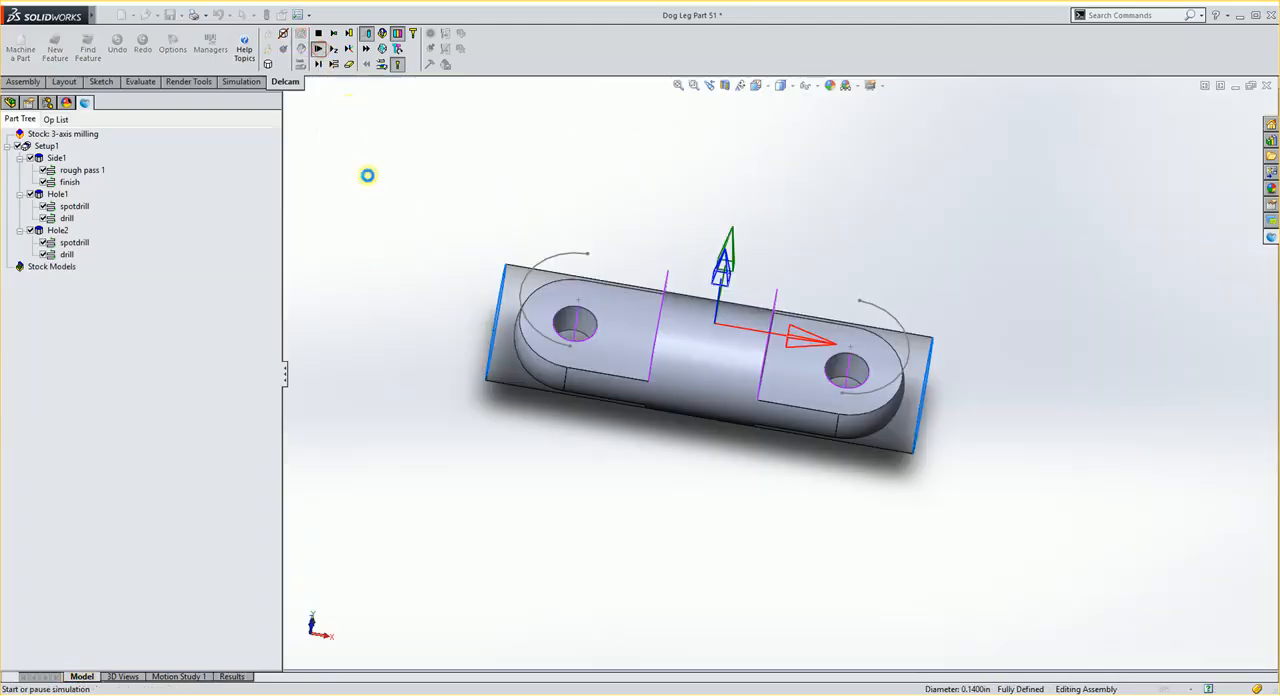
{"action": "middle_click_drag", "start_coordinate": [583, 254], "coordinate": [523, 205]}
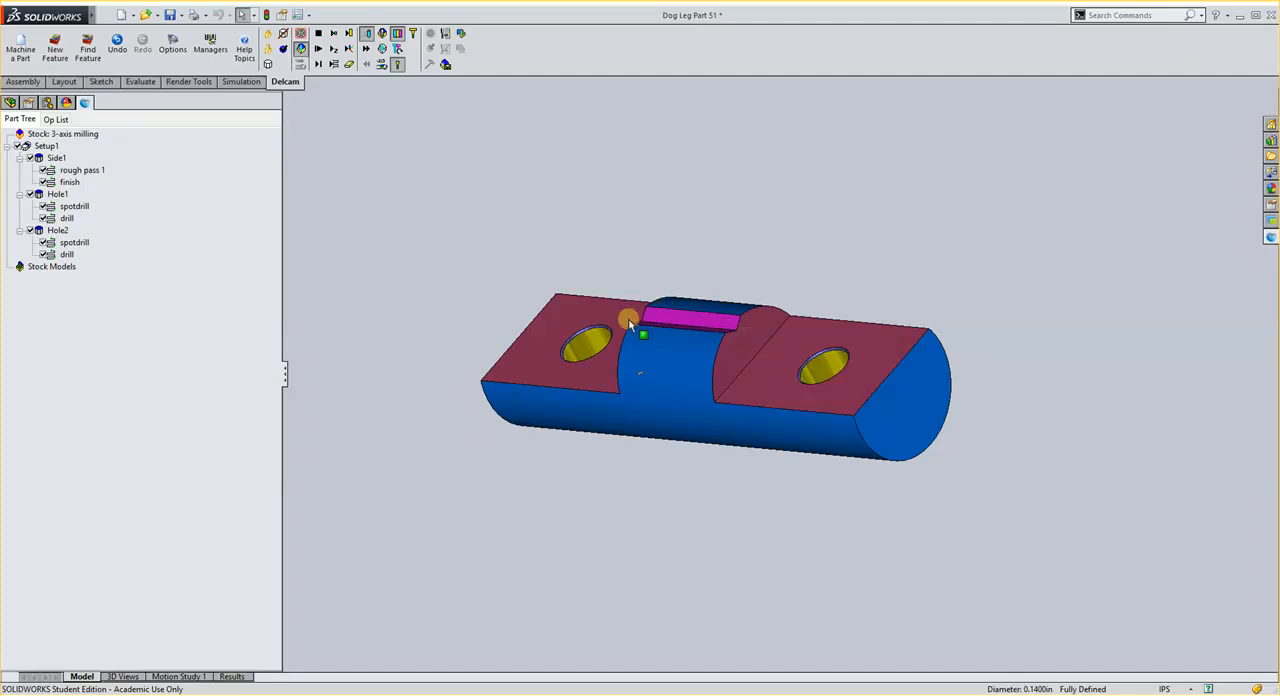
{"action": "middle_click_drag", "start_coordinate": [681, 331], "coordinate": [602, 314]}
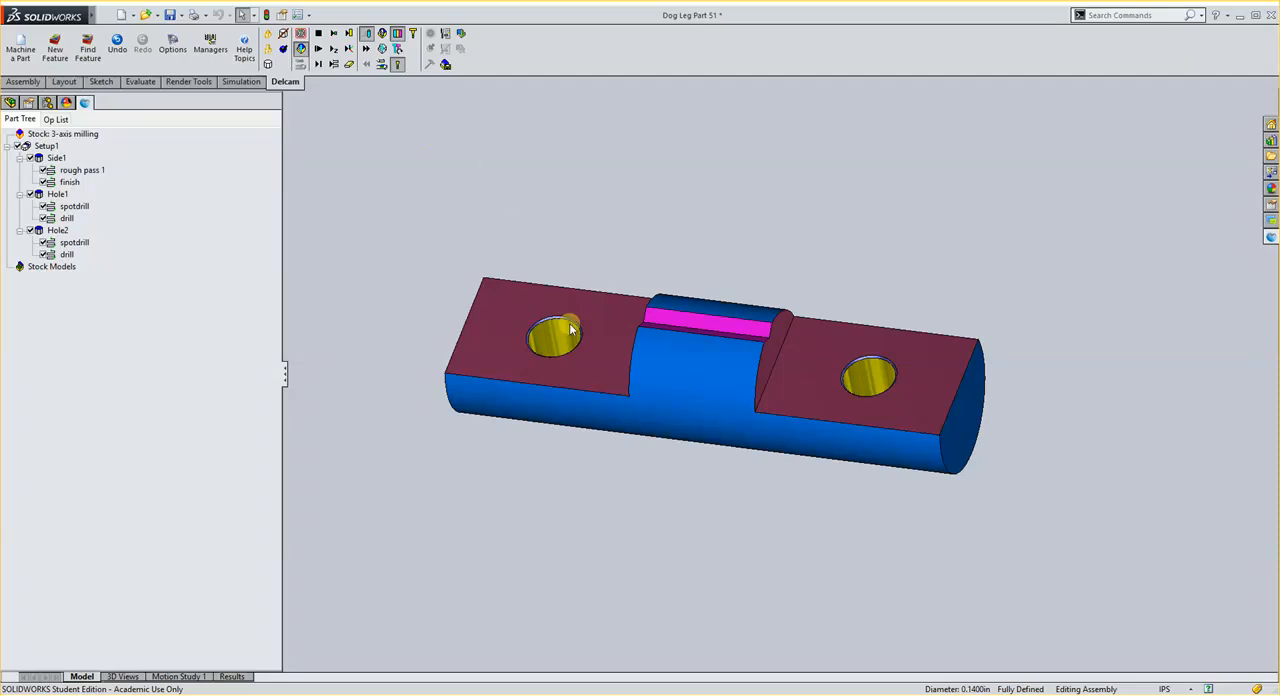
{"action": "middle_click_drag", "start_coordinate": [569, 324], "coordinate": [586, 269]}
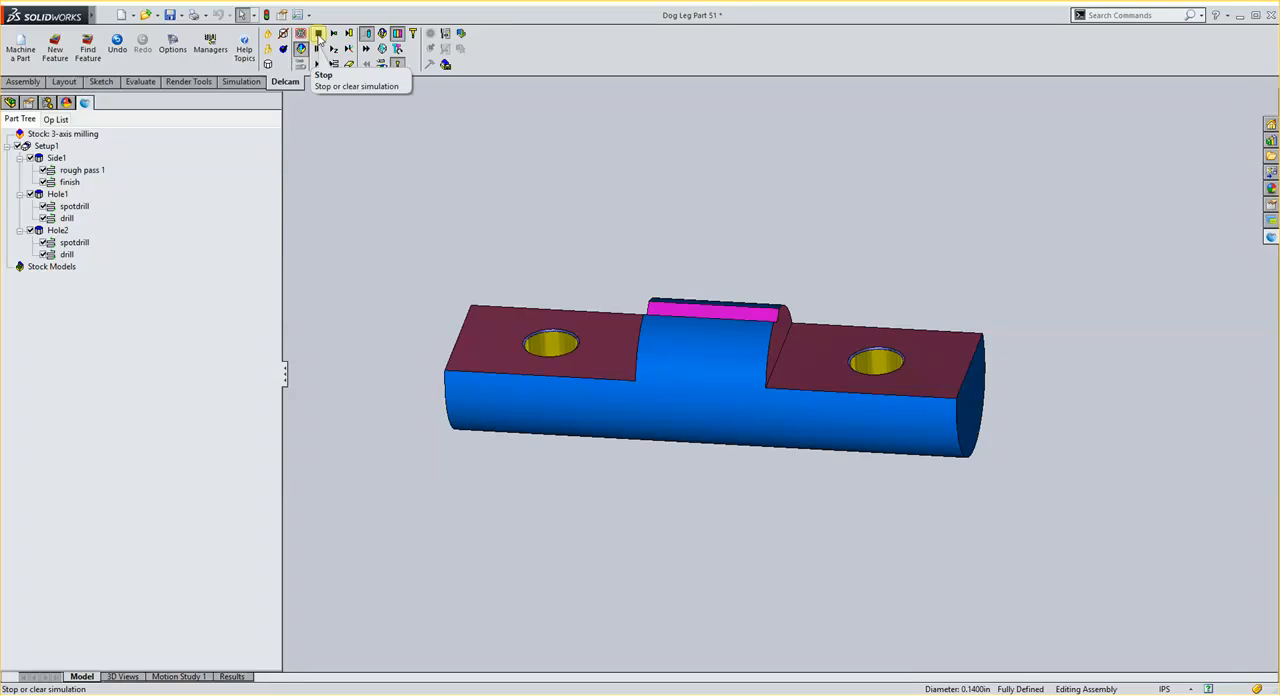
{"action": "left_click", "coordinate": [318, 34]}
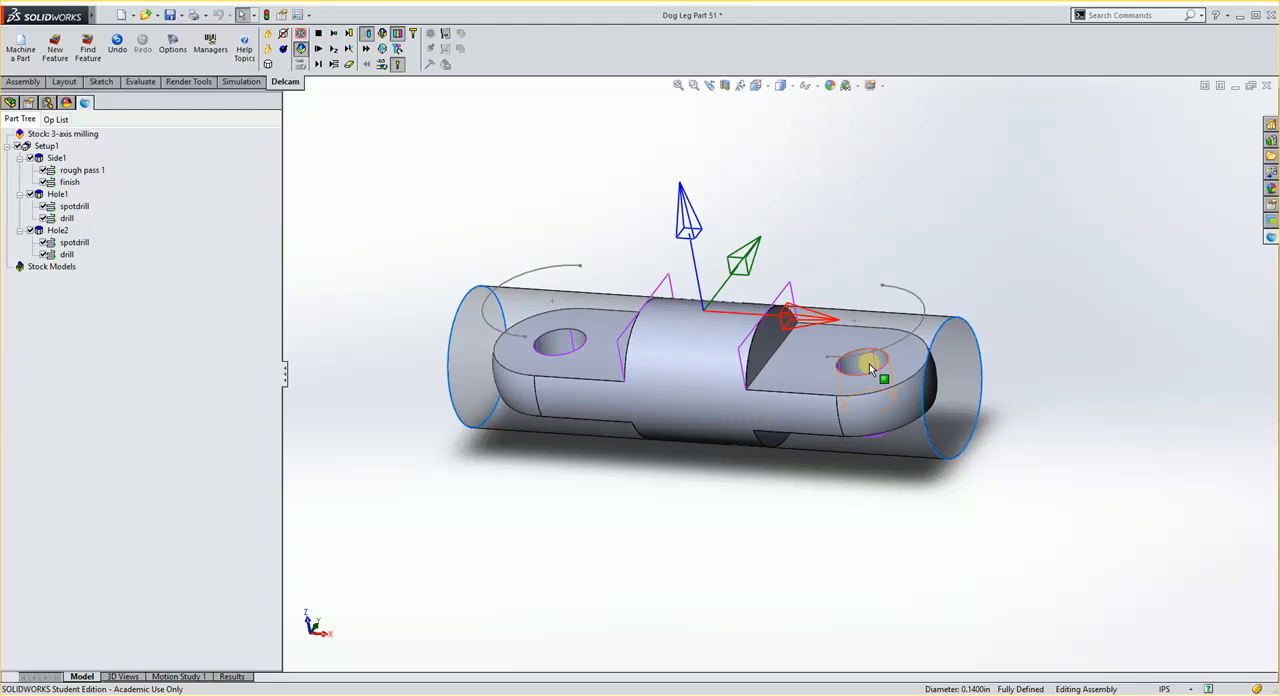
Step: Set the plunge clearance of the first hole feature, in the -X lug, to .2 in and accept its attributes
{"action": "scroll", "coordinate": [433, 252], "scroll_direction": "down", "scroll_amount": 1}
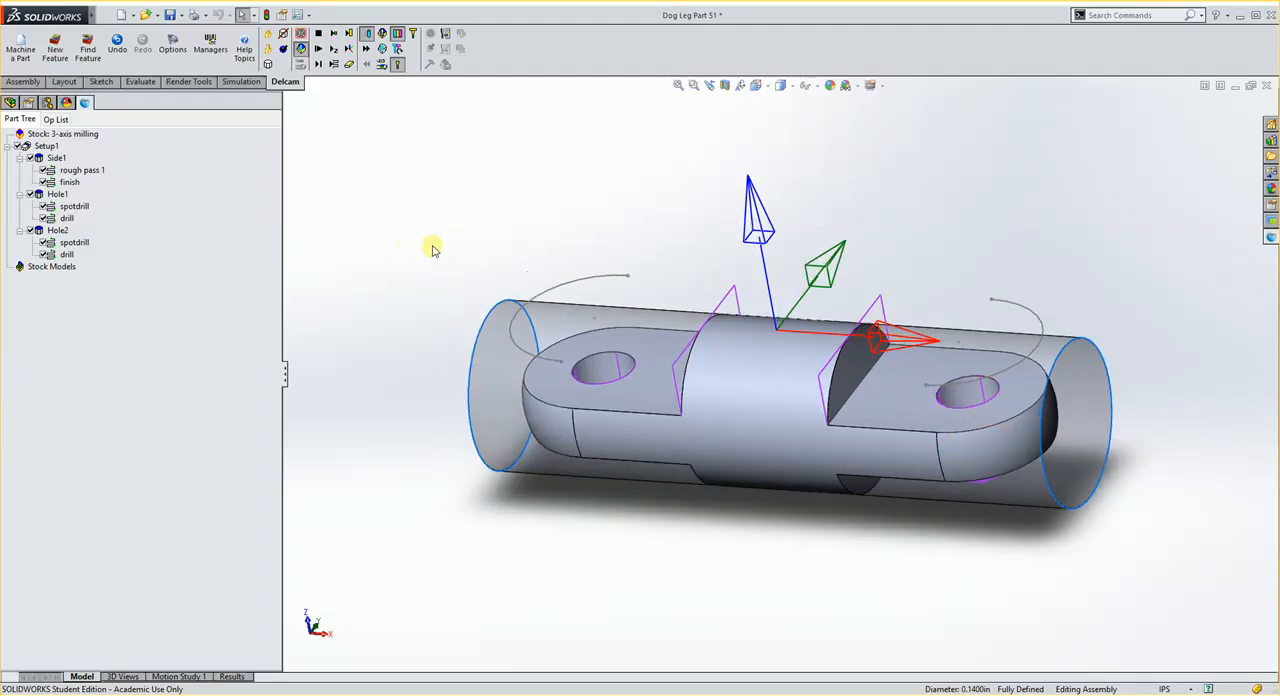
{"action": "scroll", "coordinate": [438, 258], "scroll_direction": "up", "scroll_amount": 1}
{"action": "scroll", "coordinate": [850, 350], "scroll_direction": "down", "scroll_amount": 2}
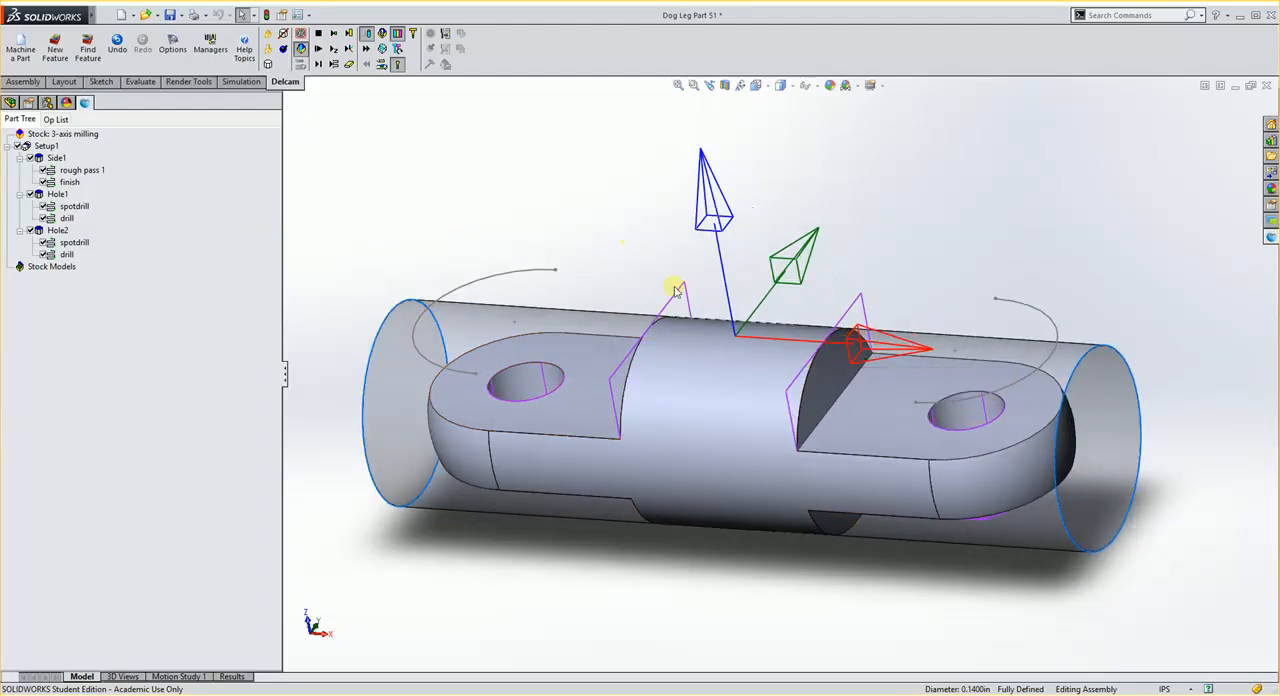
{"action": "double_click", "coordinate": [57, 194]}
{"action": "mouse_move", "coordinate": [52, 491]}
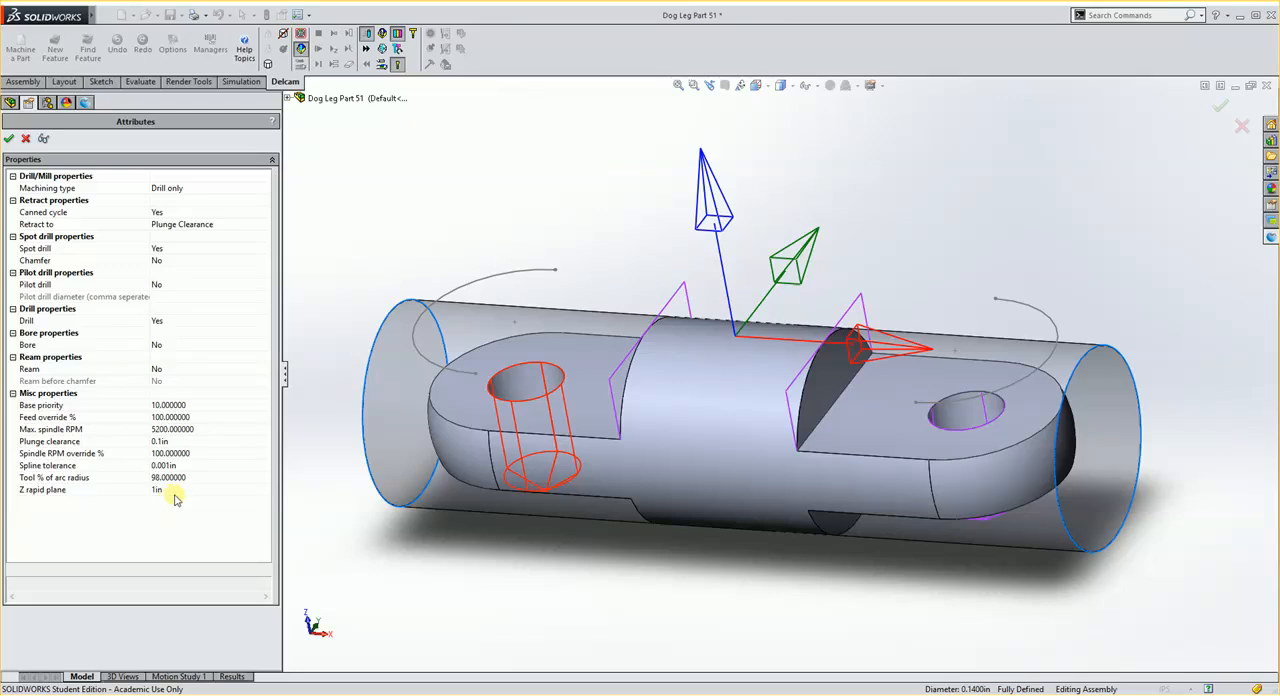
{"action": "mouse_move", "coordinate": [64, 443]}
{"action": "left_click", "coordinate": [168, 442]}
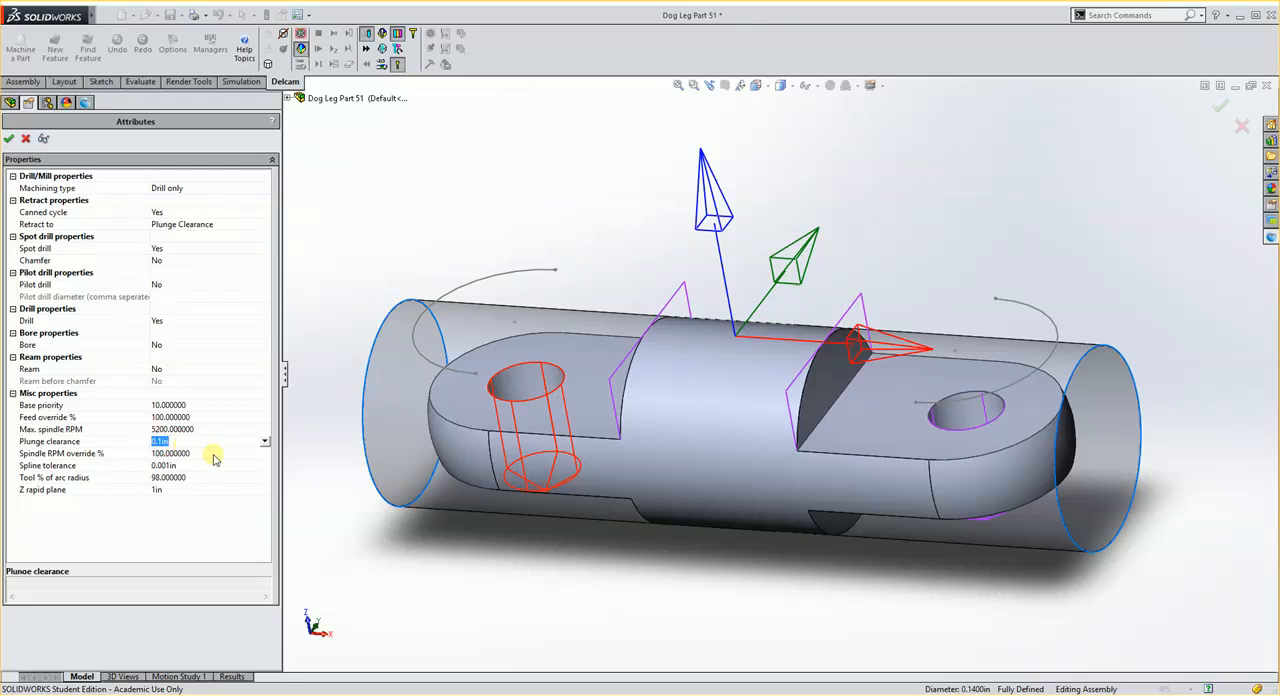
{"action": "left_click", "coordinate": [9, 138]}
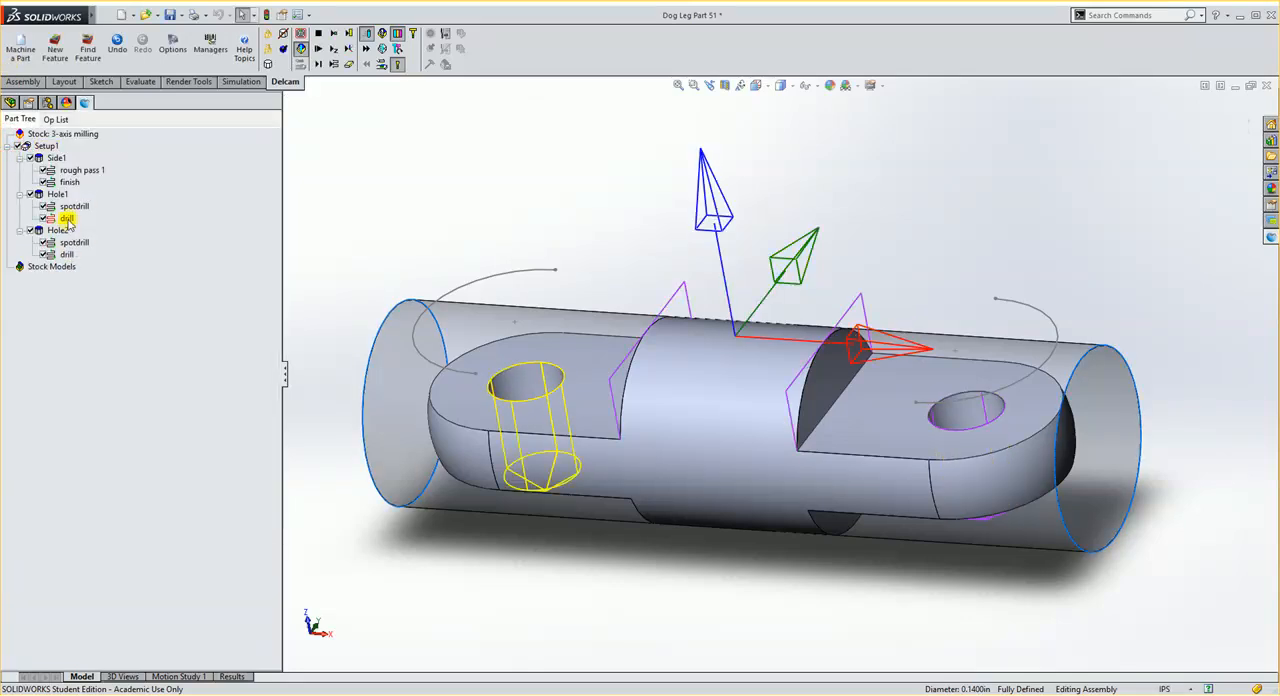
{"action": "double_click", "coordinate": [66, 218]}
{"action": "left_click", "coordinate": [27, 140]}
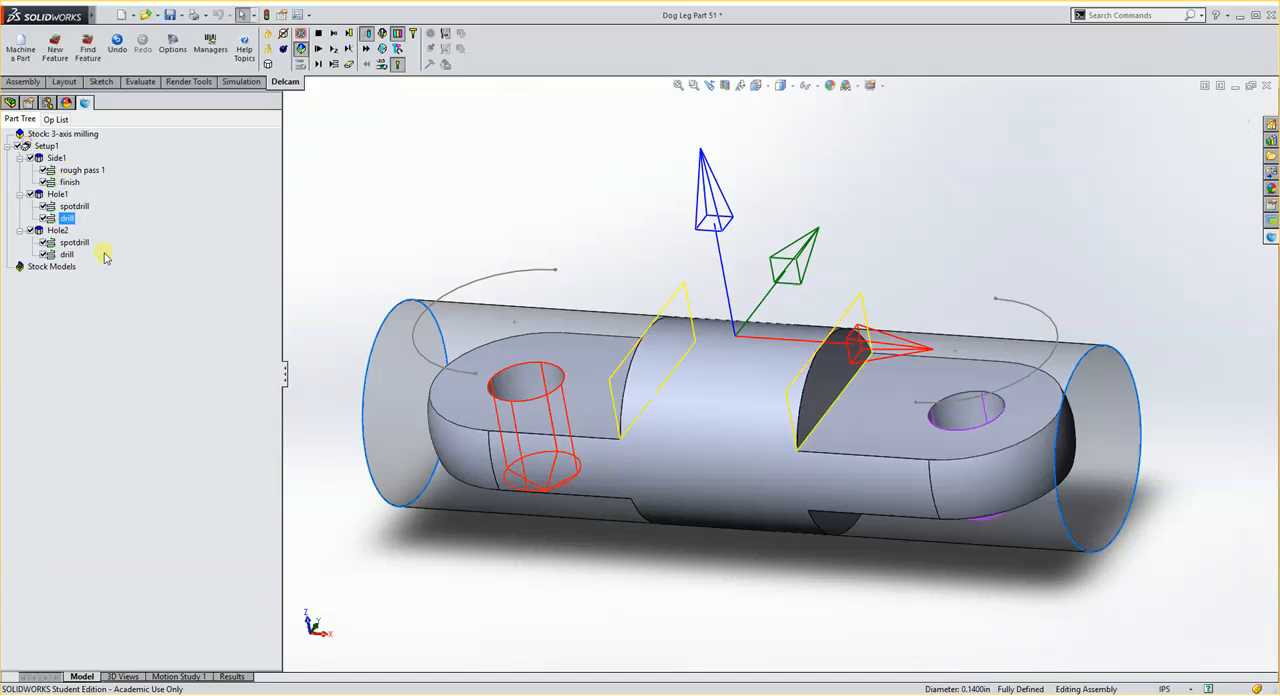
Step: Edit the plunge clearance of the second hole feature, in the +X lug, and accept its attributes
{"action": "double_click", "coordinate": [57, 231]}
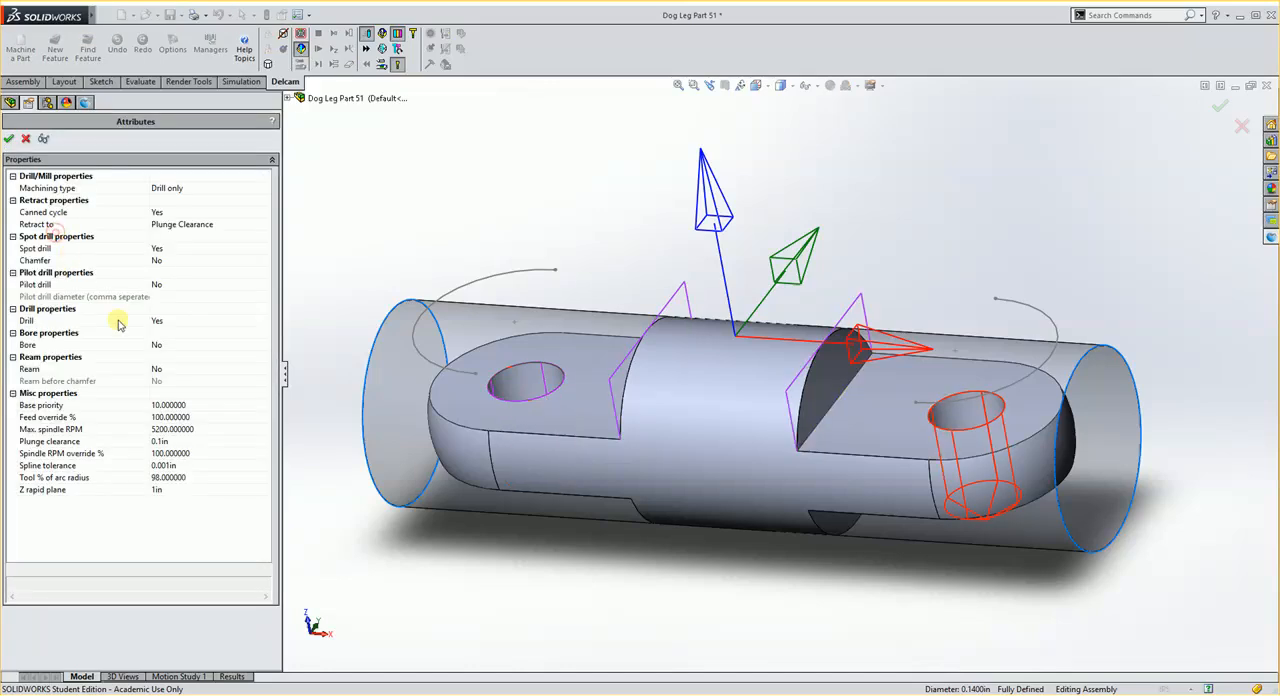
{"action": "left_click", "coordinate": [168, 441]}
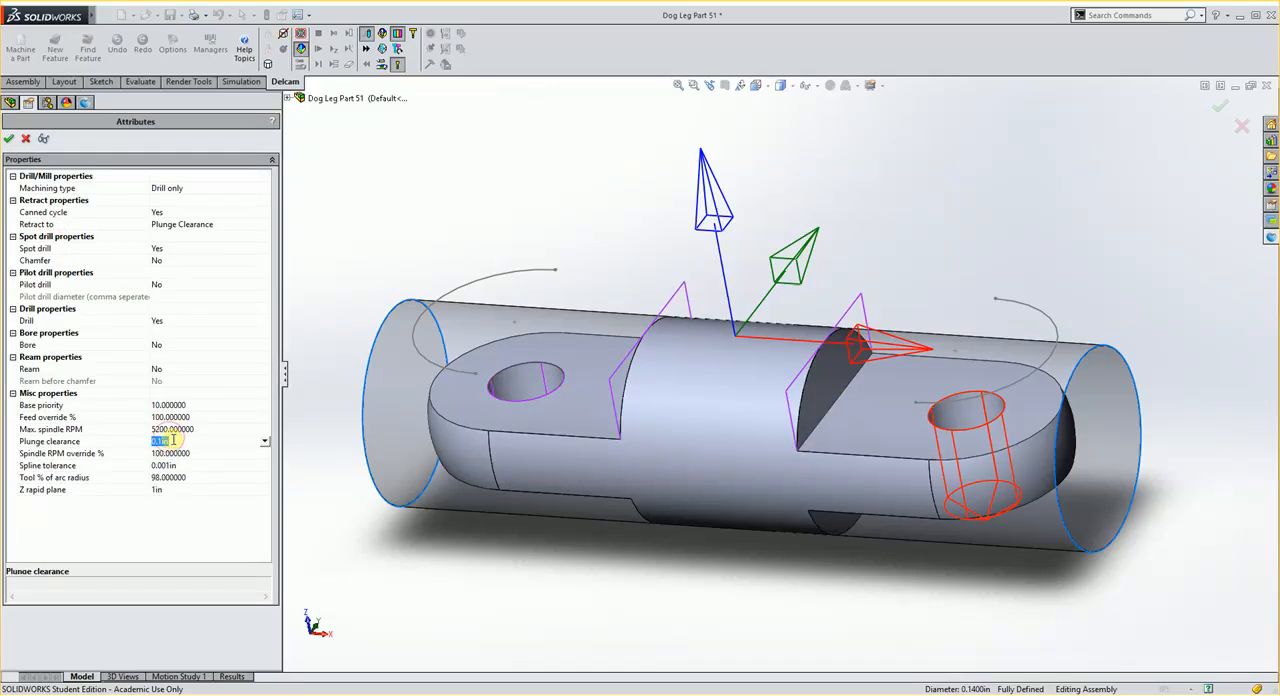
{"action": "left_click", "coordinate": [8, 139]}
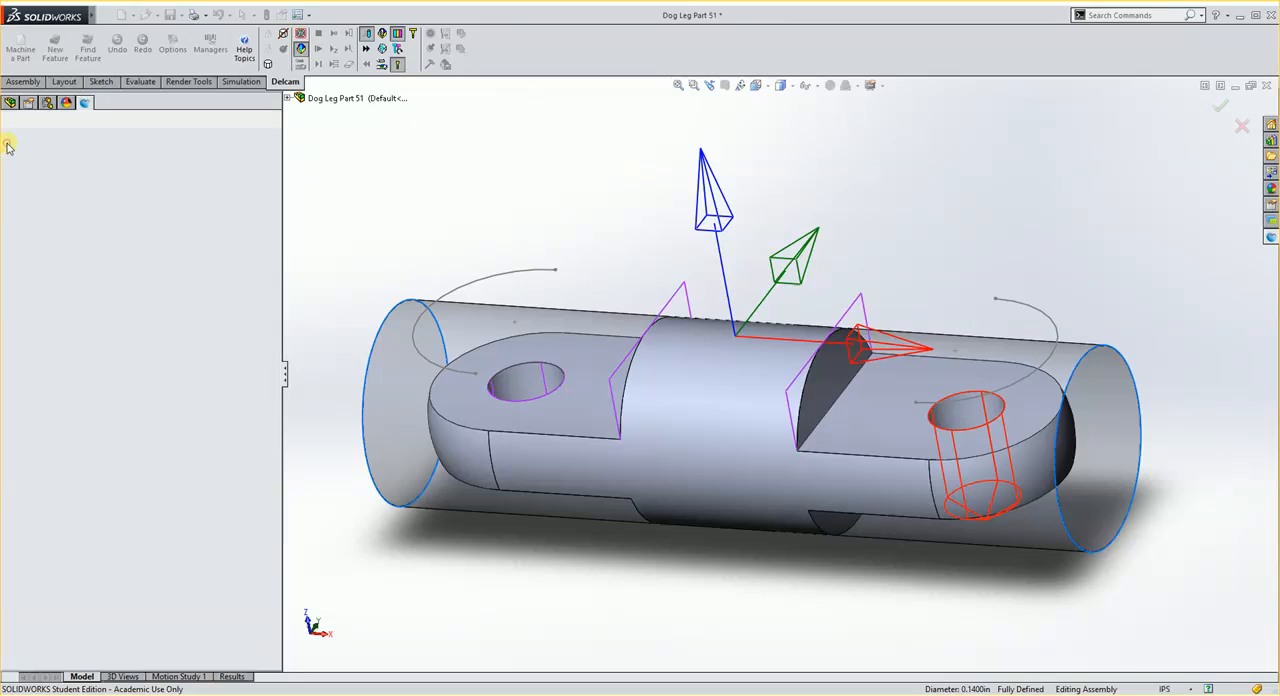
Step: Simulate the setup again, inspect both drilled holes from different angles, and clear the simulation
{"action": "left_click", "coordinate": [318, 50]}
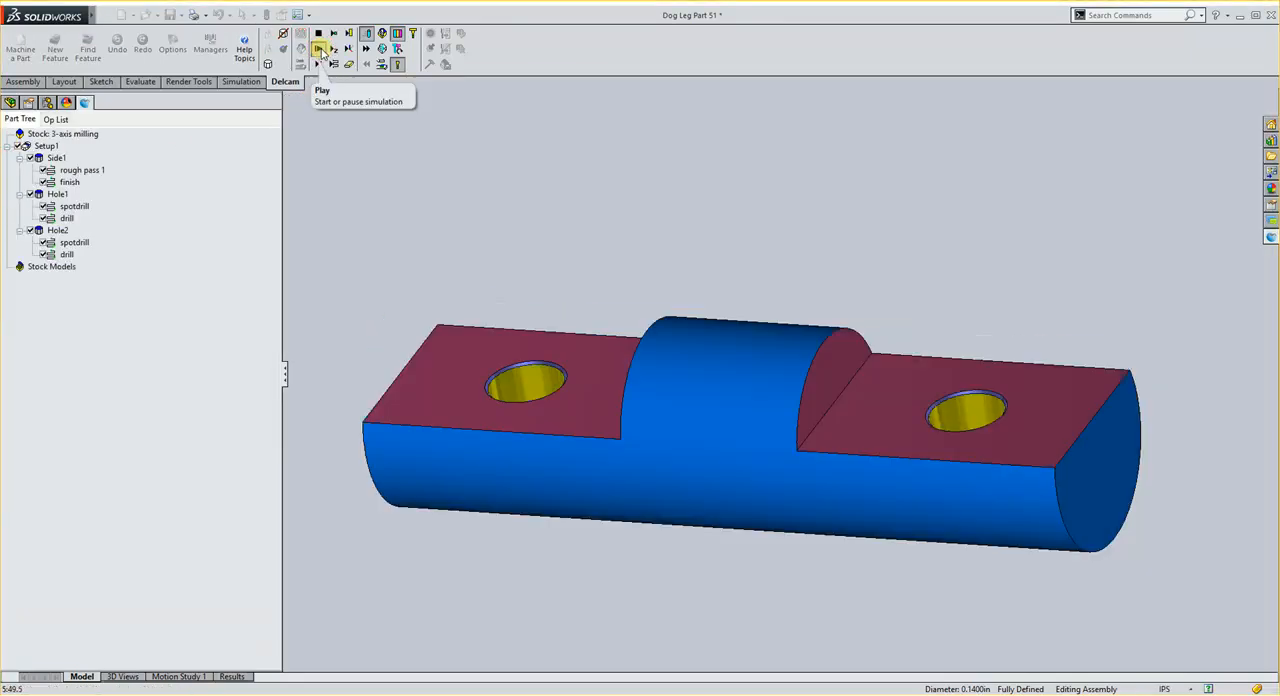
{"action": "middle_click_drag", "start_coordinate": [693, 263], "coordinate": [694, 374]}
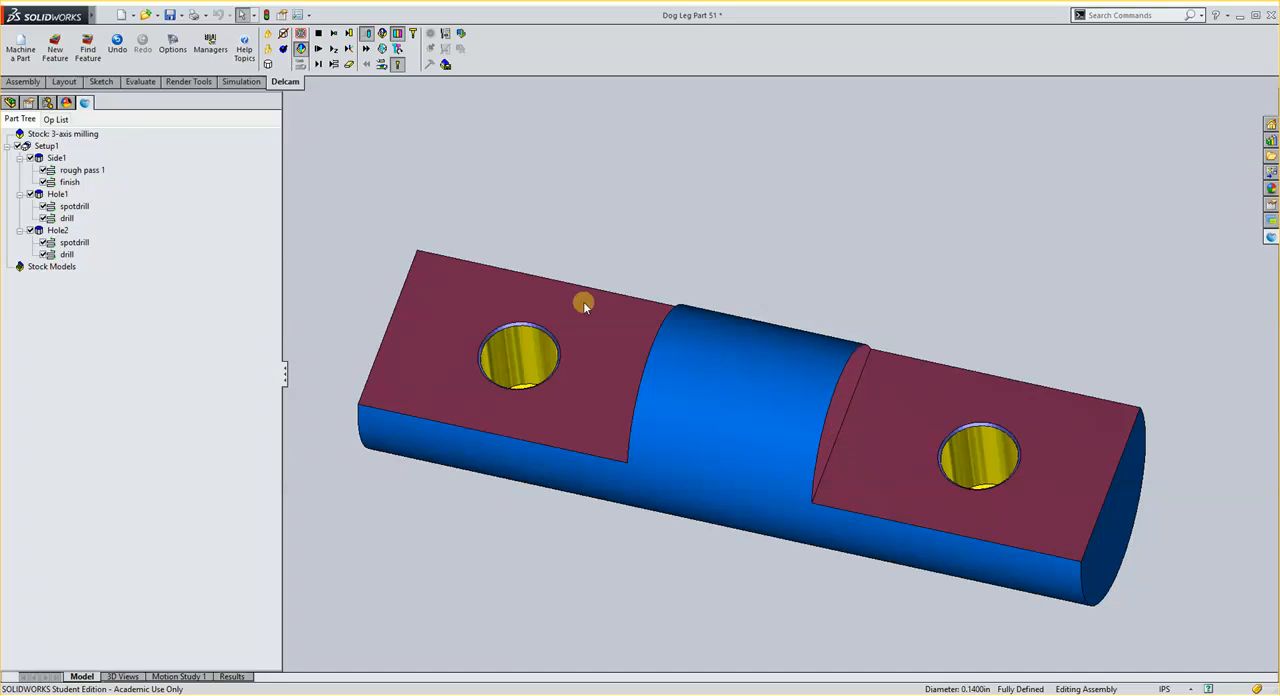
{"action": "middle_click_drag", "start_coordinate": [680, 426], "coordinate": [683, 393]}
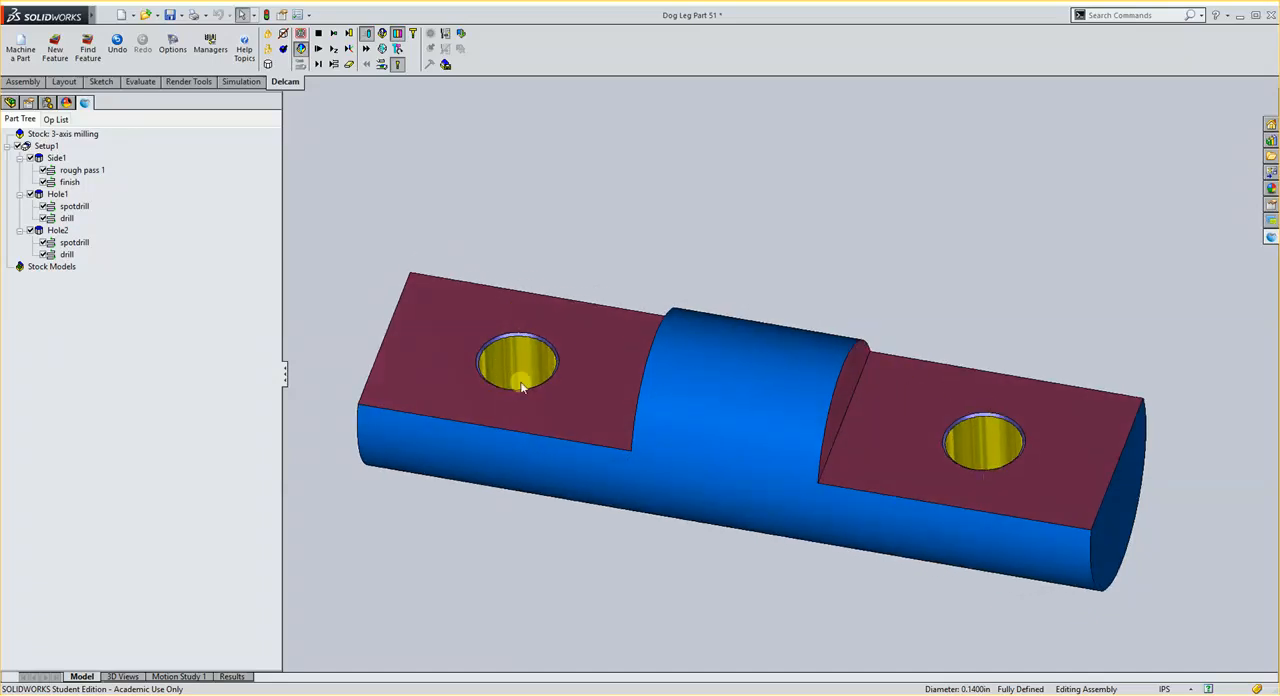
{"action": "scroll", "coordinate": [538, 402], "scroll_direction": "up", "scroll_amount": 2}
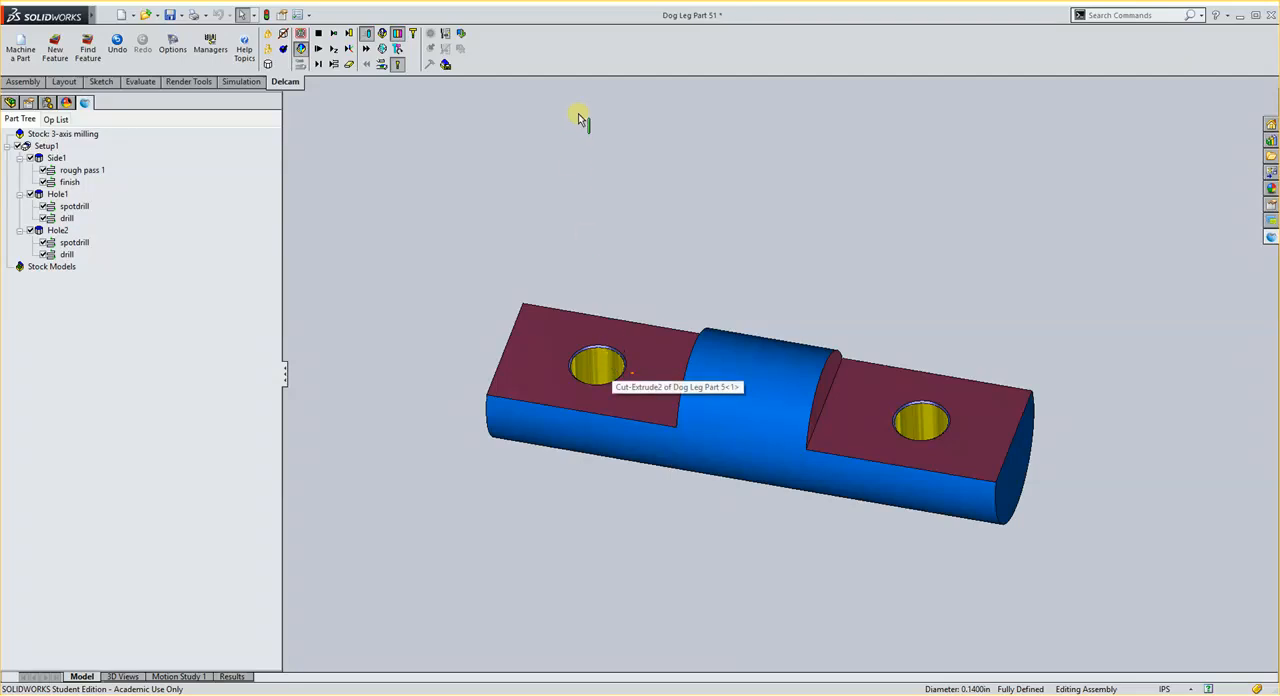
{"action": "middle_click_drag", "start_coordinate": [803, 497], "coordinate": [786, 527]}
{"action": "left_click", "coordinate": [316, 36]}
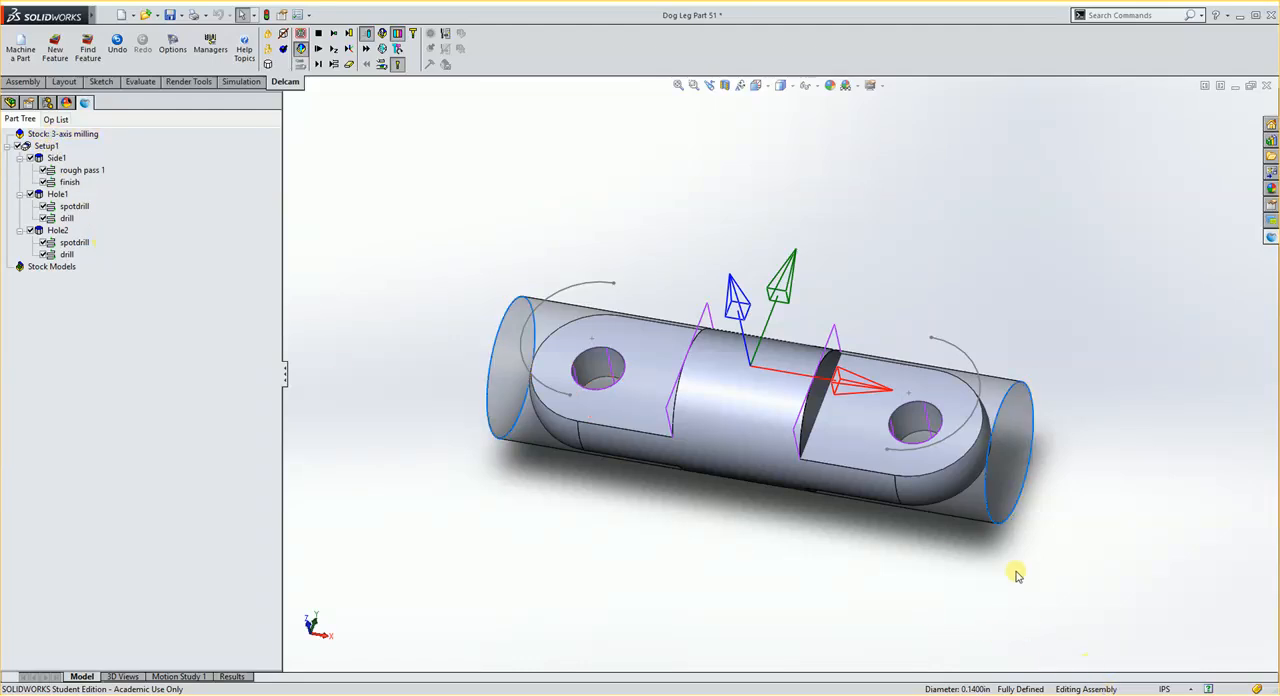
{"action": "middle_click_drag", "start_coordinate": [1016, 575], "coordinate": [790, 374]}
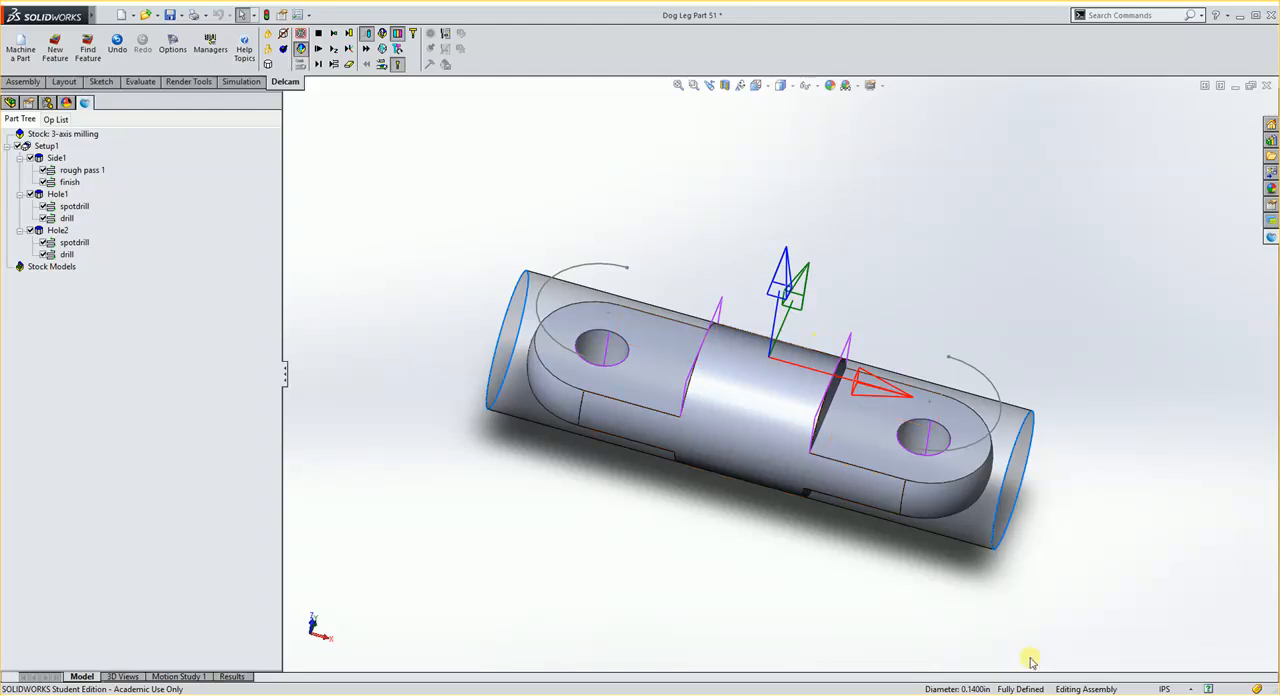
{"action": "left_click", "coordinate": [1057, 689]}
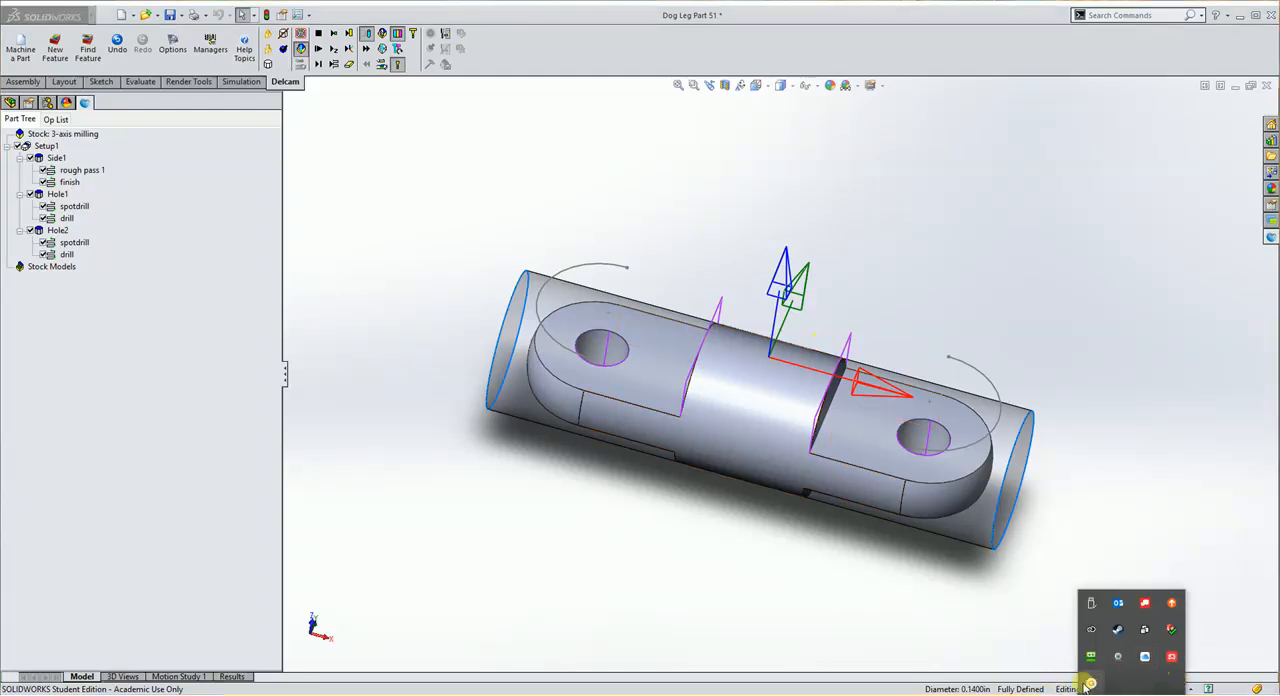